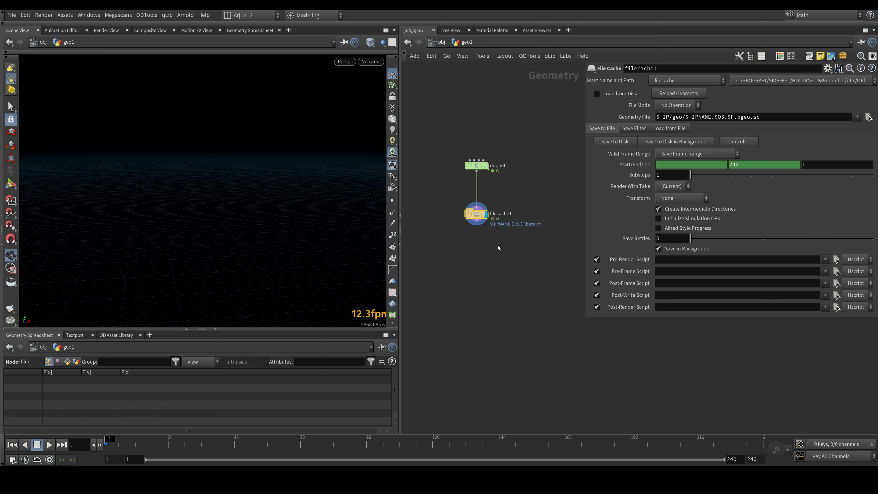
Inspect the cache settings of the dopnet1 node above filecache1, and delete that node
drag(557, 198, 442, 269)
click(473, 165)
click(665, 105)
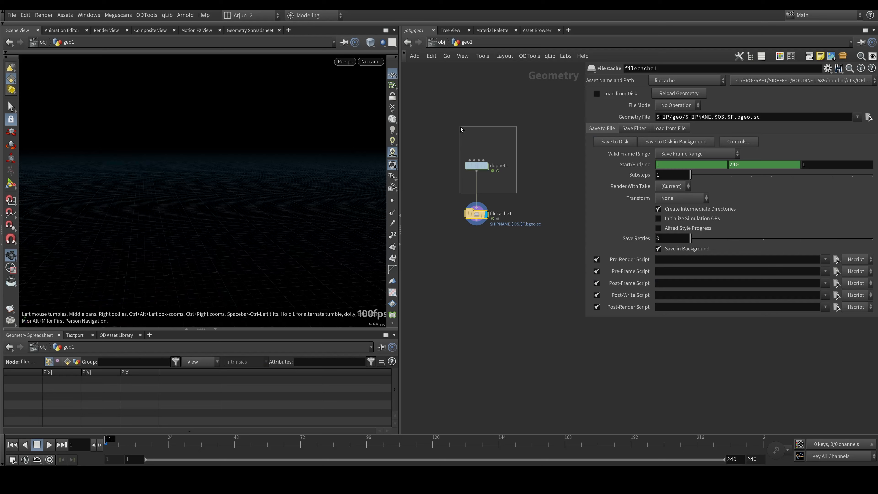
drag(461, 127, 464, 122)
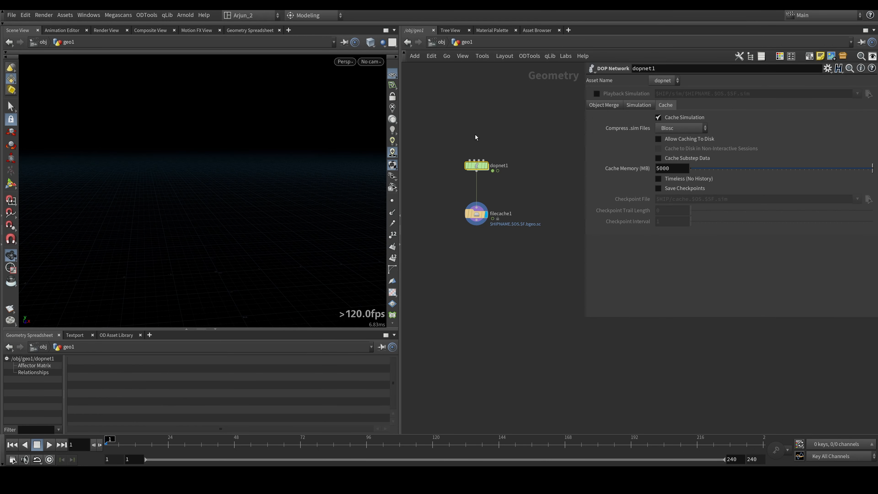
key(Delete)
Add a Test Geometry: Crag node directly above filecache1, wired into its input
drag(507, 181, 460, 242)
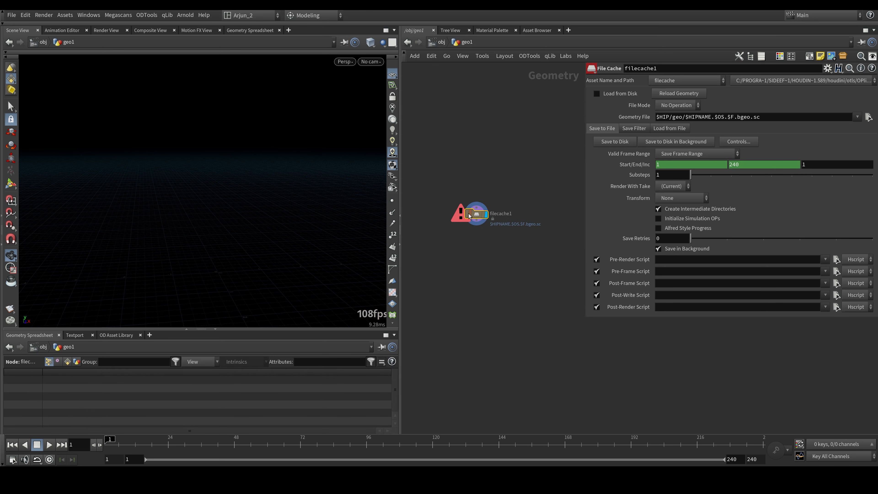
drag(476, 207, 497, 153)
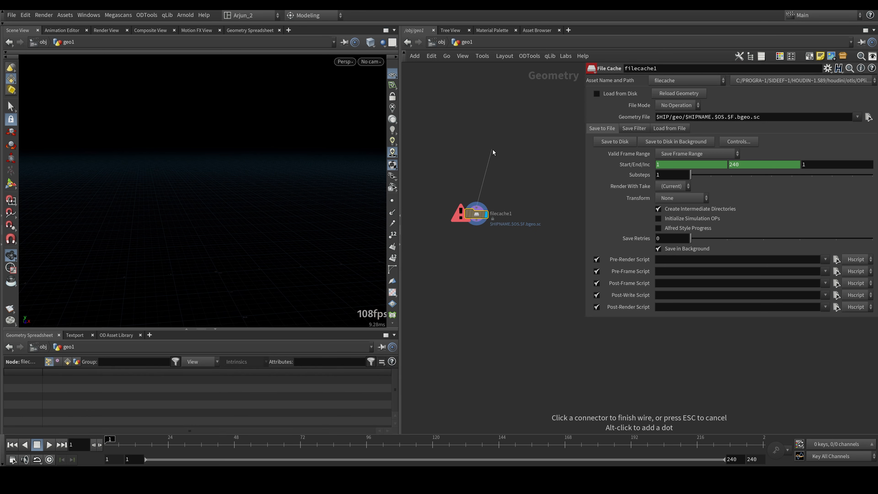
key(Tab)
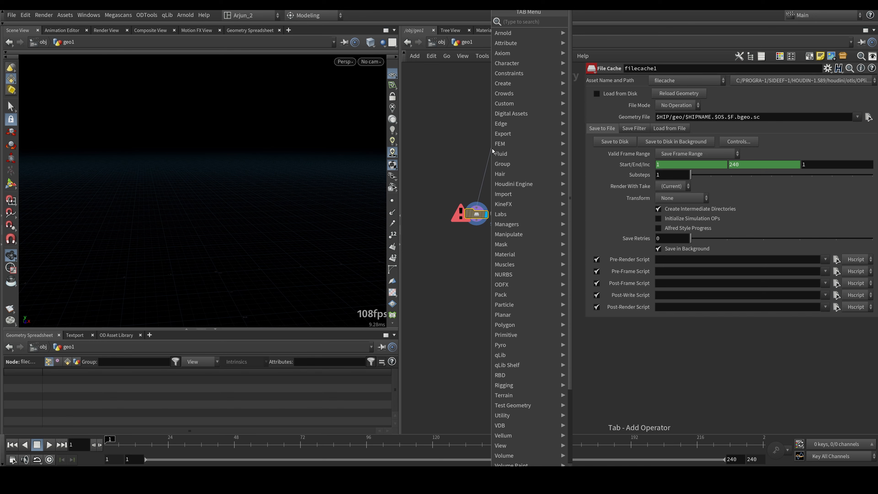
text(crag)
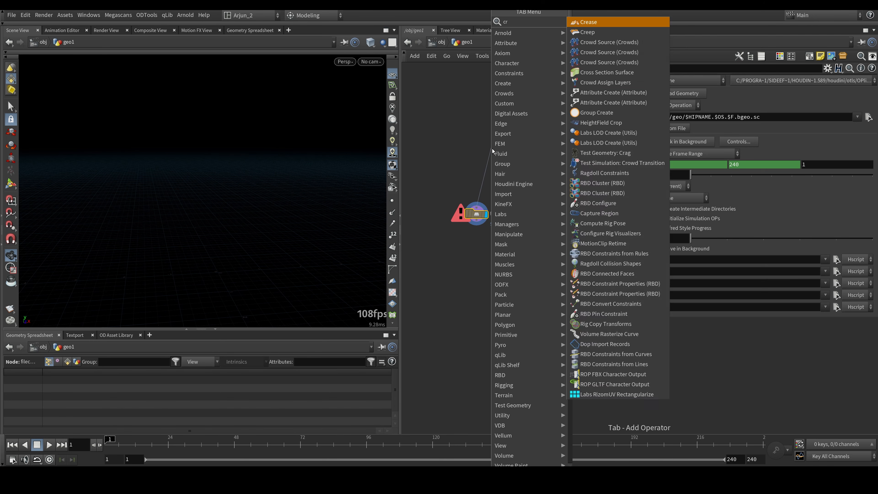
key(Return)
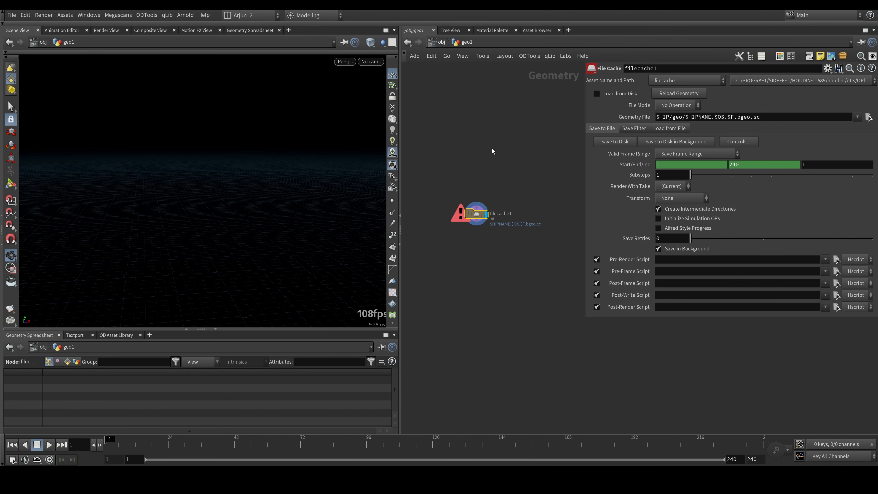
click(491, 148)
drag(492, 148, 477, 146)
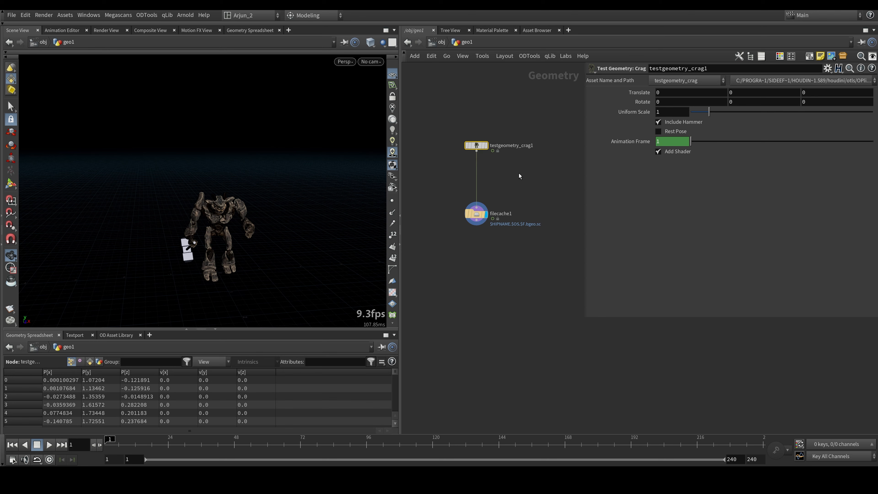
Preview the Crag character's animation in the viewport by scrubbing through the timeline
scroll(82, 292, down, 3)
drag(82, 292, 154, 318)
drag(118, 449, 272, 459)
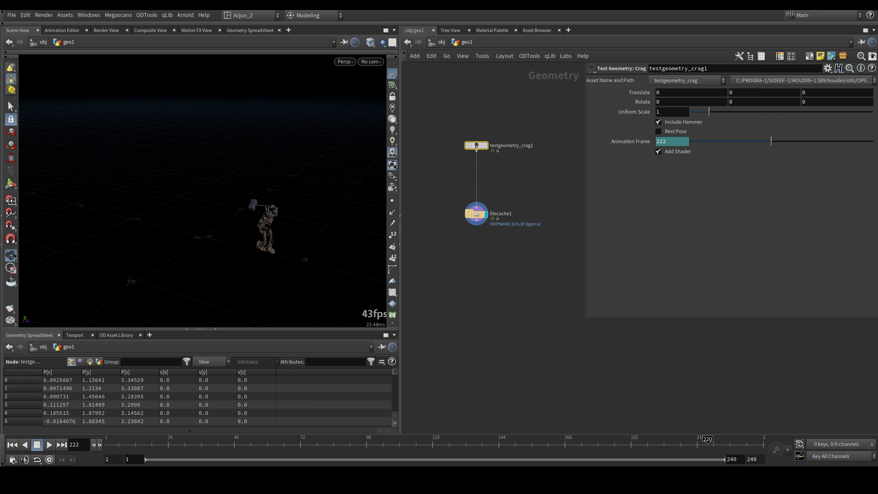
Switch the filecache1 node to the filecache::2.0 version and expand its Load settings
drag(551, 186, 420, 280)
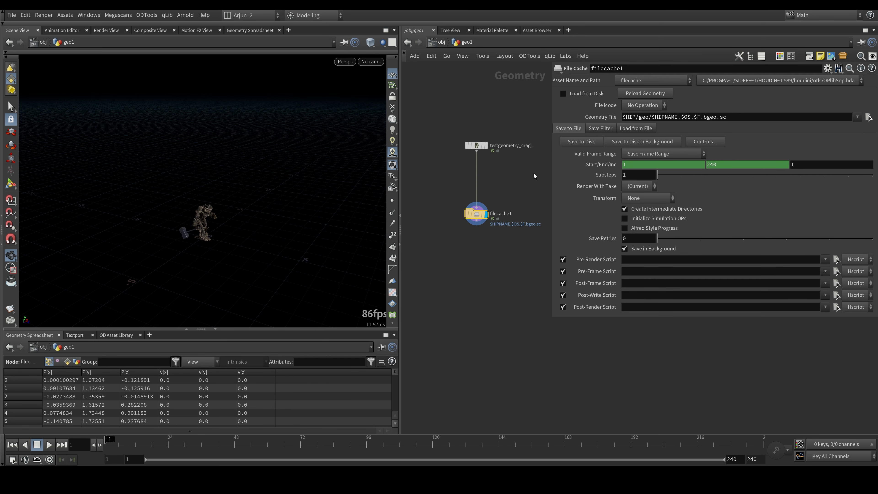
drag(478, 215, 435, 289)
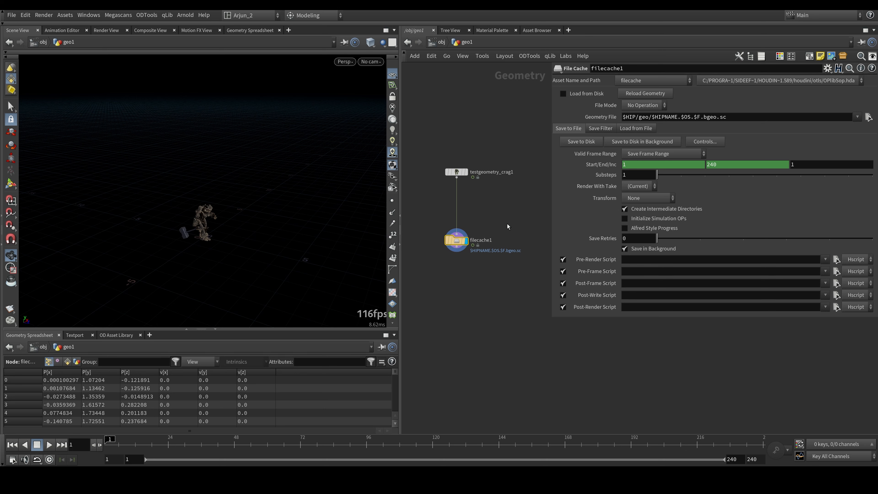
drag(508, 223, 432, 286)
click(653, 80)
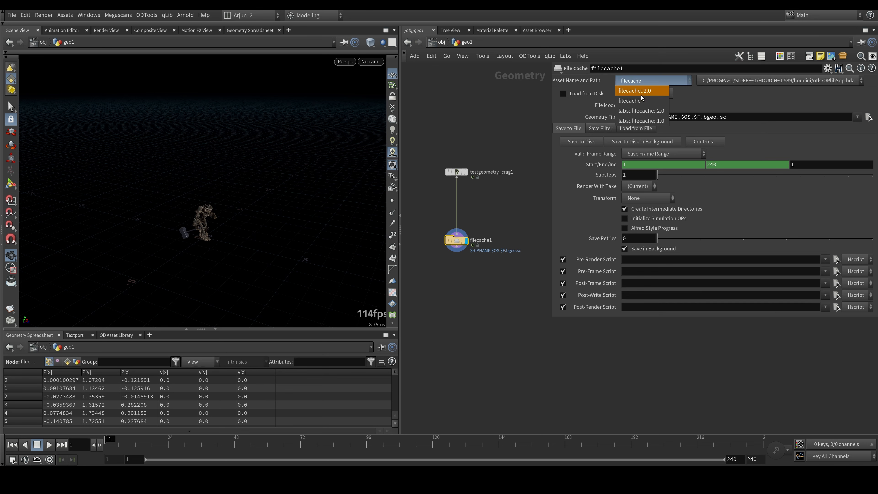
click(640, 95)
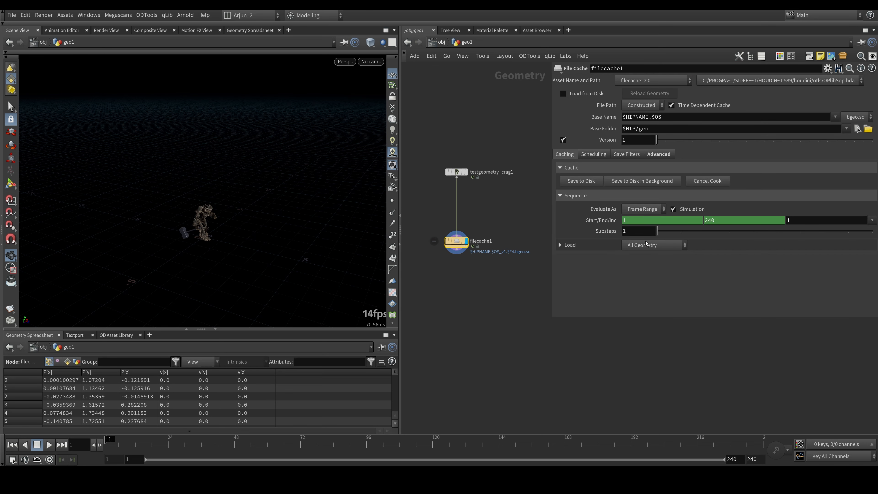
click(580, 245)
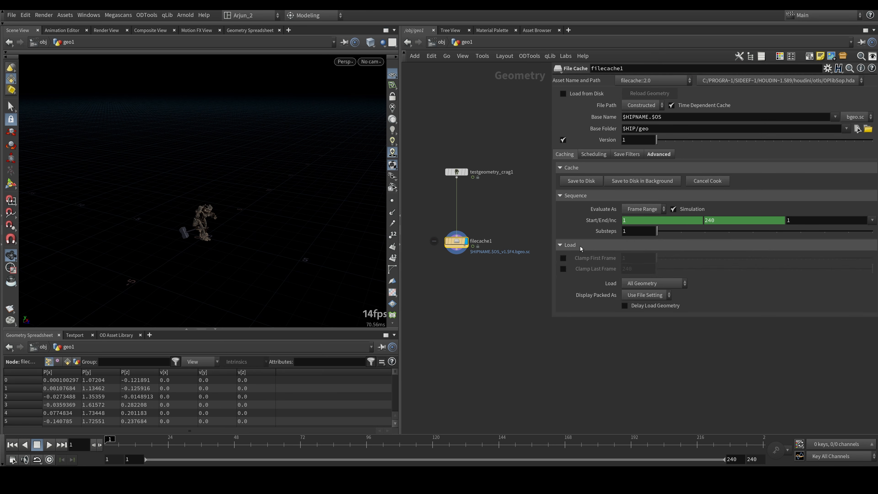
Compare the other File Cache versions on filecache1 and return the node to the original filecache version
click(643, 81)
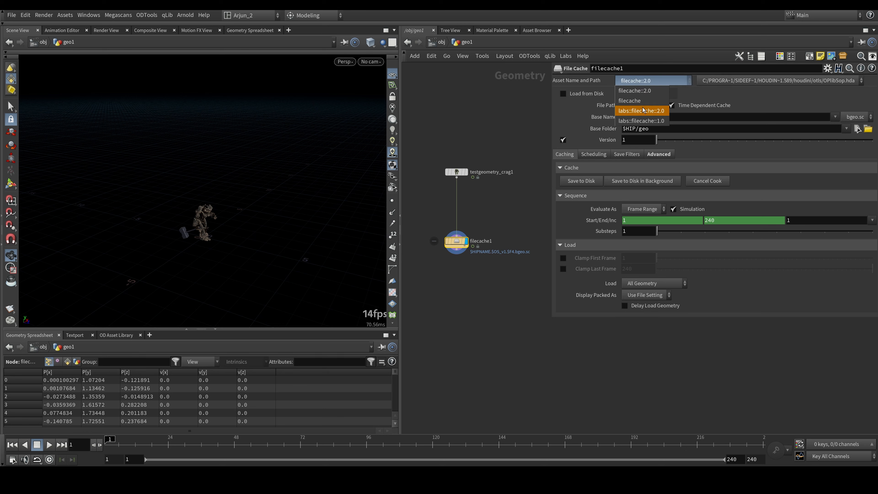
click(644, 111)
click(572, 128)
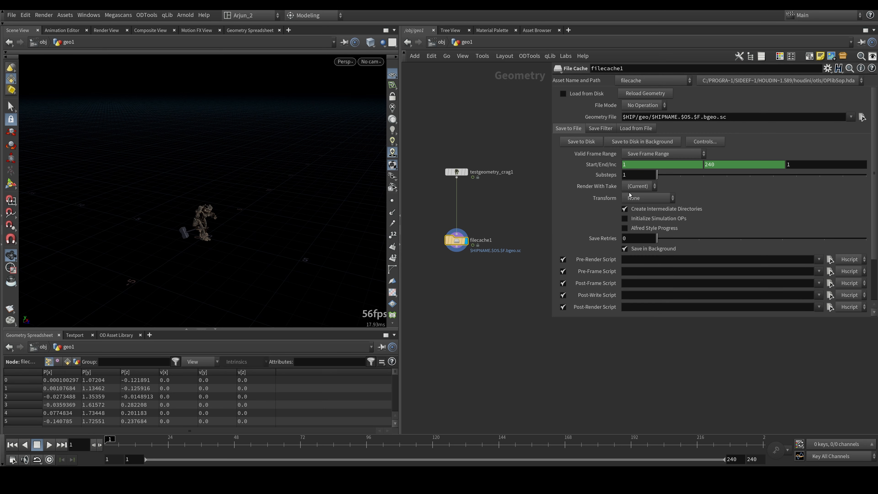
click(666, 78)
click(662, 90)
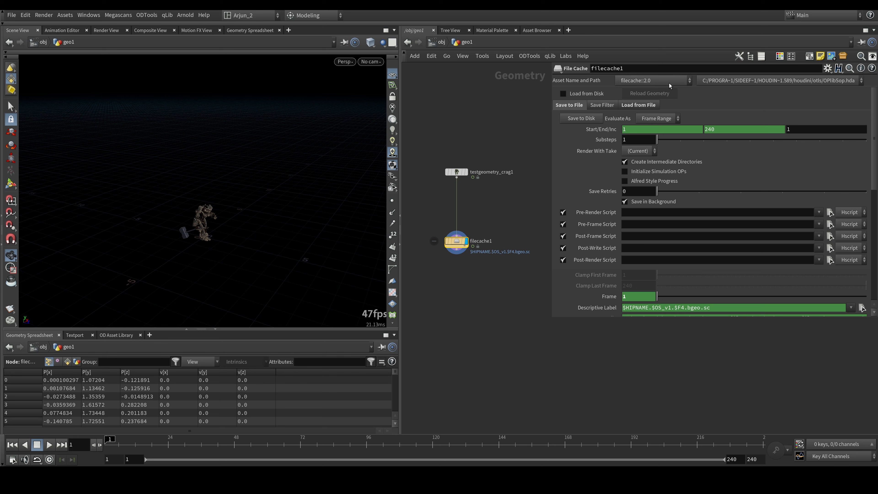
click(669, 83)
click(661, 99)
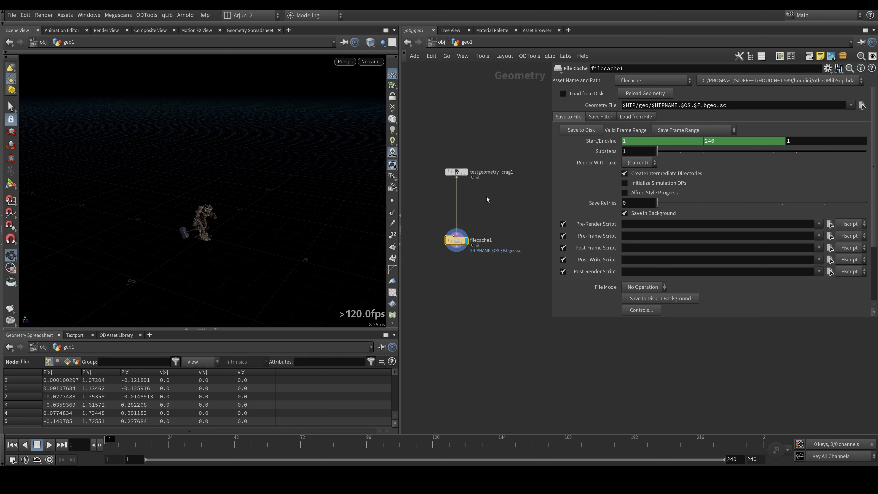
Frame the two nodes in the network, scrub through part of the animation, and return to frame 1
drag(486, 221, 420, 291)
scroll(458, 228, up, 2)
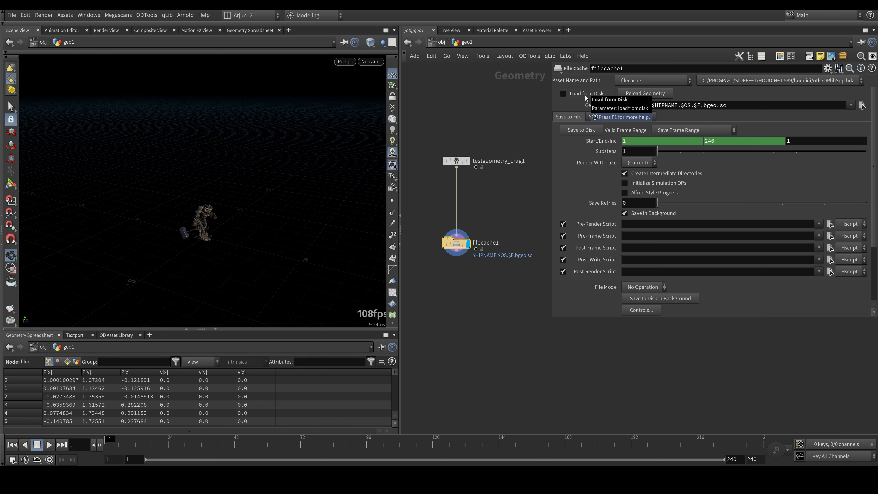
scroll(497, 211, down, 1)
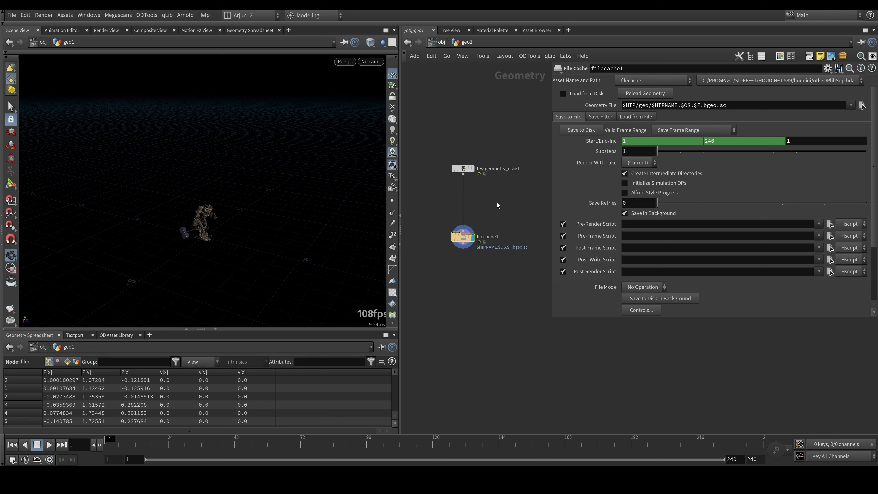
drag(118, 446, 171, 454)
drag(511, 223, 413, 325)
drag(171, 453, 13, 453)
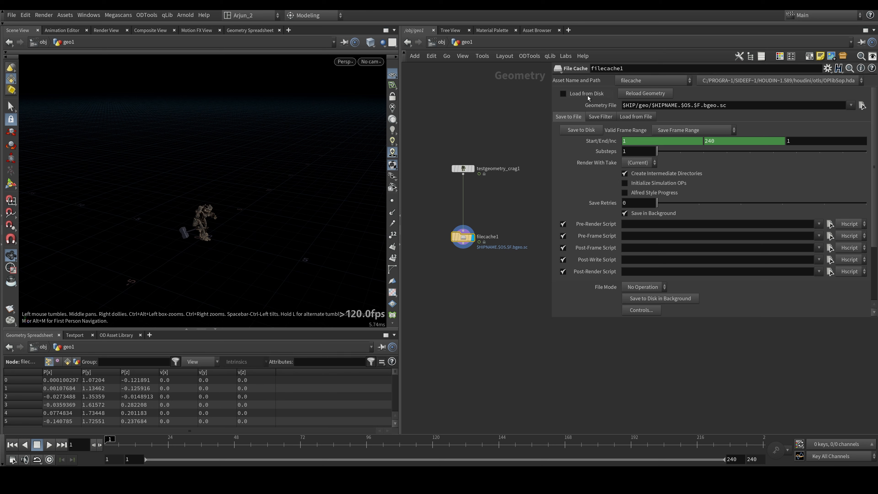
Turn on Load from Disk for filecache1, inspect the loaded geometry in the viewport, and turn the option off
click(572, 95)
drag(213, 239, 194, 225)
drag(500, 214, 401, 289)
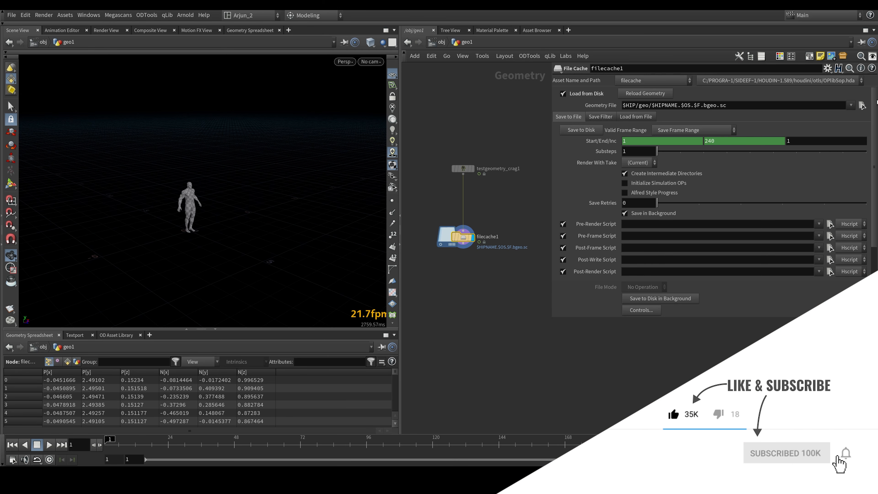
drag(500, 205, 433, 286)
click(598, 94)
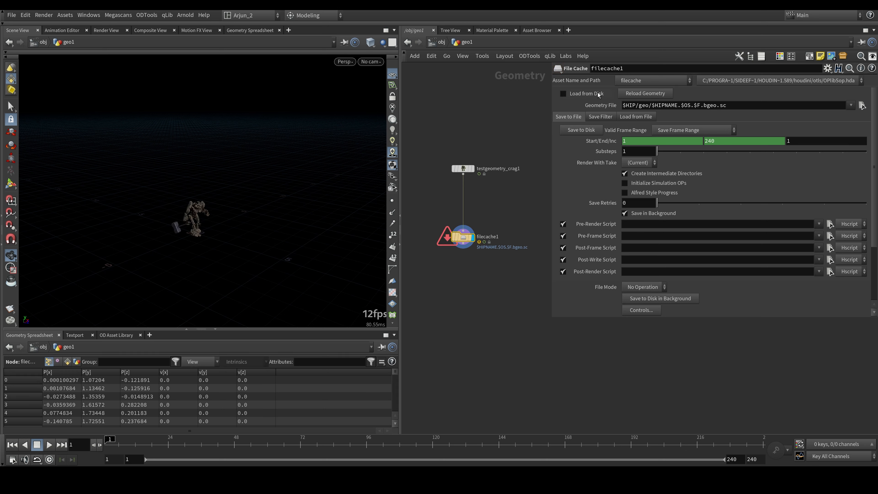
Toggle Load from Disk on and off again for filecache1, and reload its geometry
click(451, 239)
drag(496, 203, 449, 279)
click(576, 97)
click(575, 99)
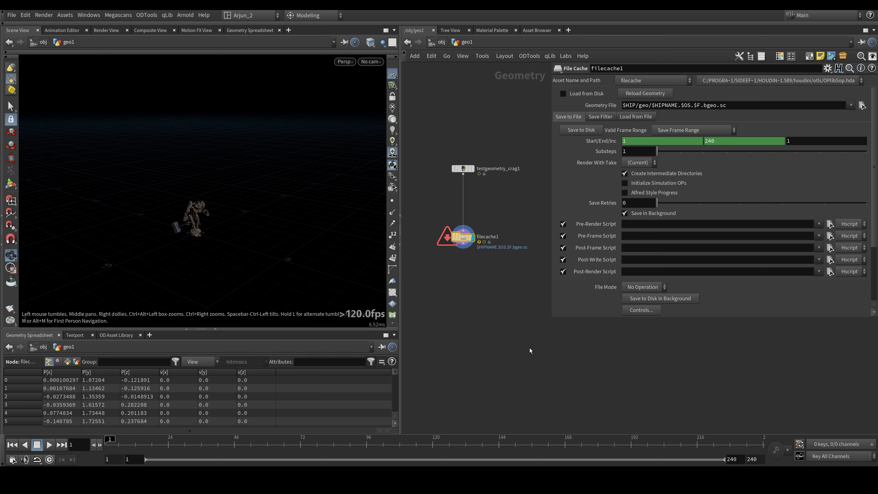
click(639, 97)
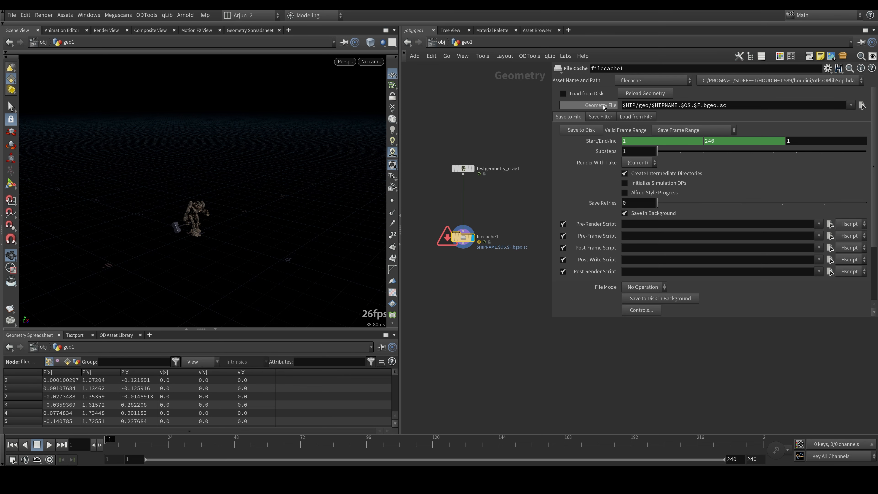
Widen the parameter pane beside the network and reposition the nodes so both remain in view
drag(550, 110, 518, 111)
middle_drag(494, 125, 473, 153)
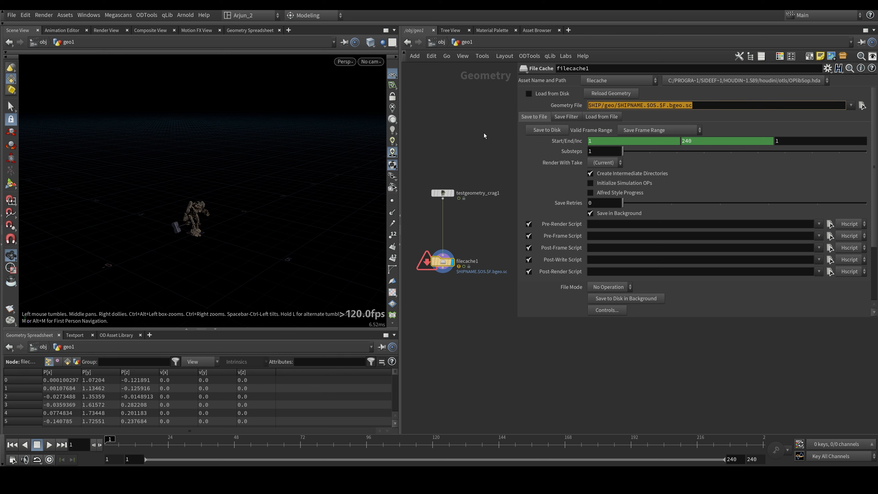
click(12, 15)
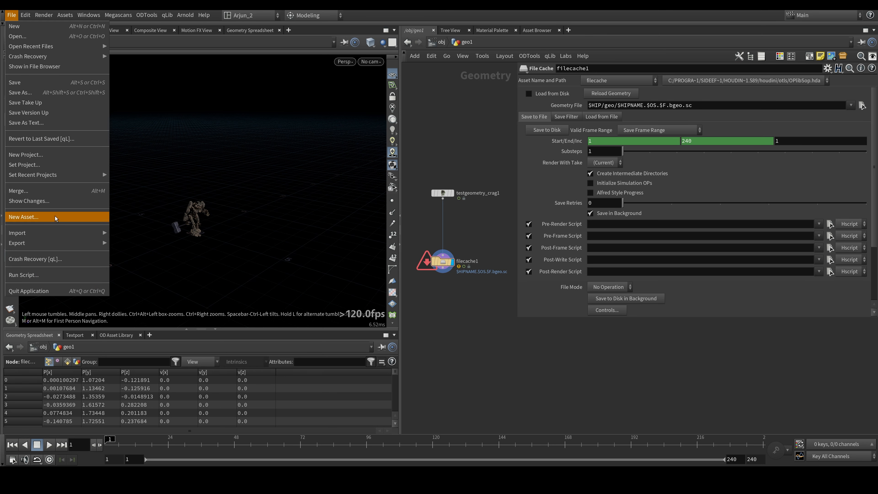
key(Escape)
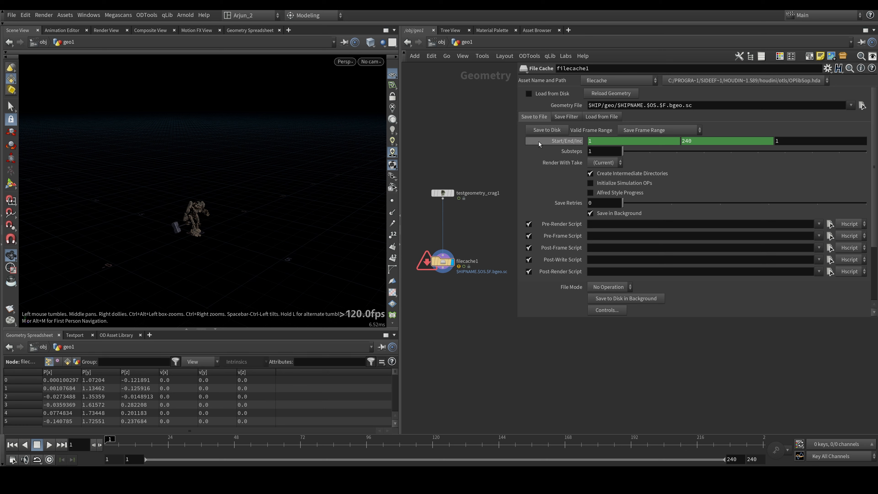
Browse for filecache1's Geometry File location in $HIP/geo/, and cancel without choosing a file
click(606, 108)
click(432, 272)
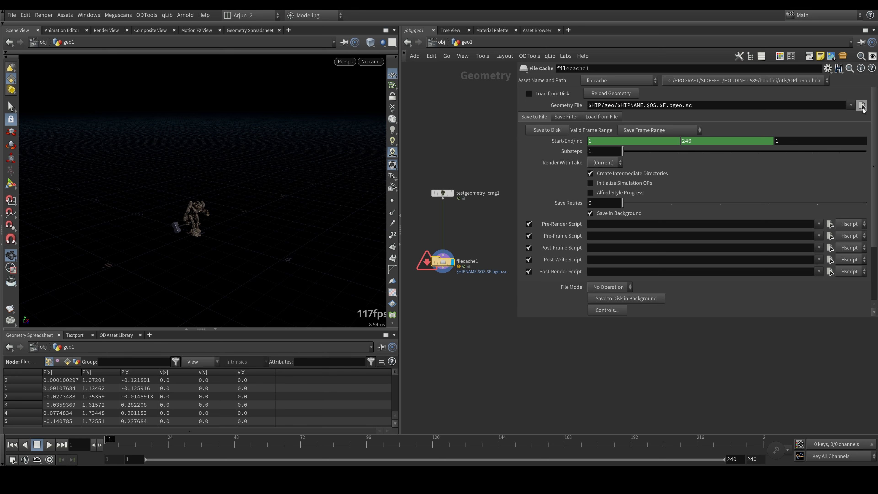
click(862, 105)
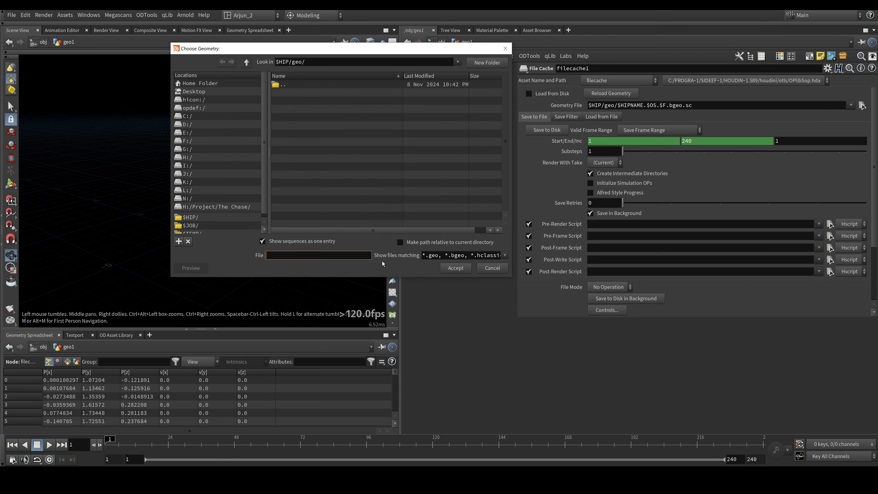
click(483, 269)
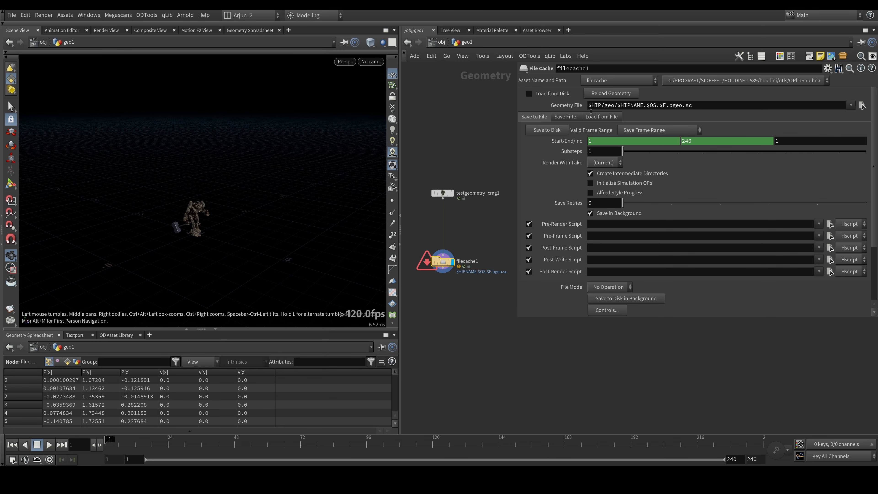
Show the evaluated path of filecache1's Geometry File, examine its parts, and return to the variable expression
click(568, 106)
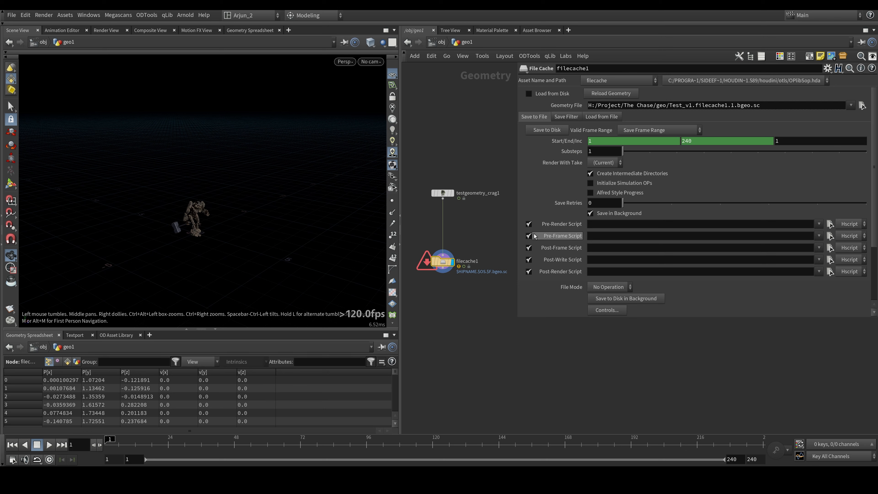
double_click(591, 105)
drag(597, 105, 732, 108)
click(733, 108)
click(577, 107)
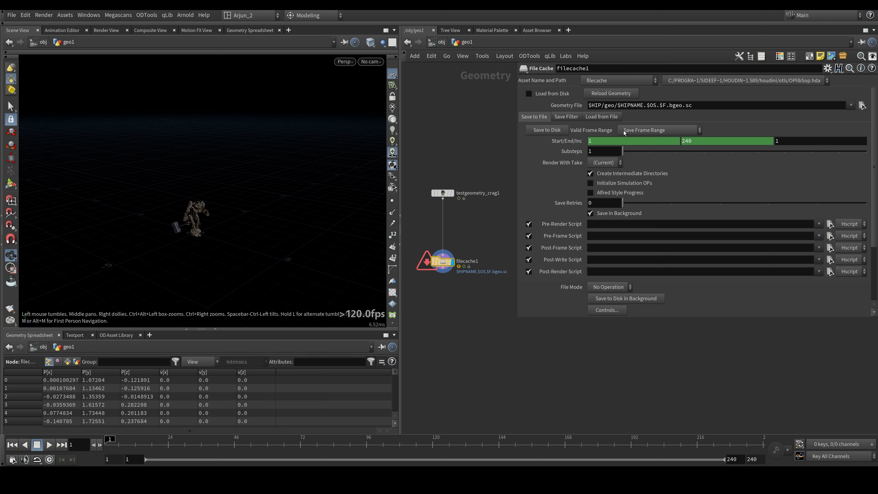
Show the evaluated Geometry File path again and highlight the project folder portion that $HIP represents
double_click(589, 108)
click(579, 108)
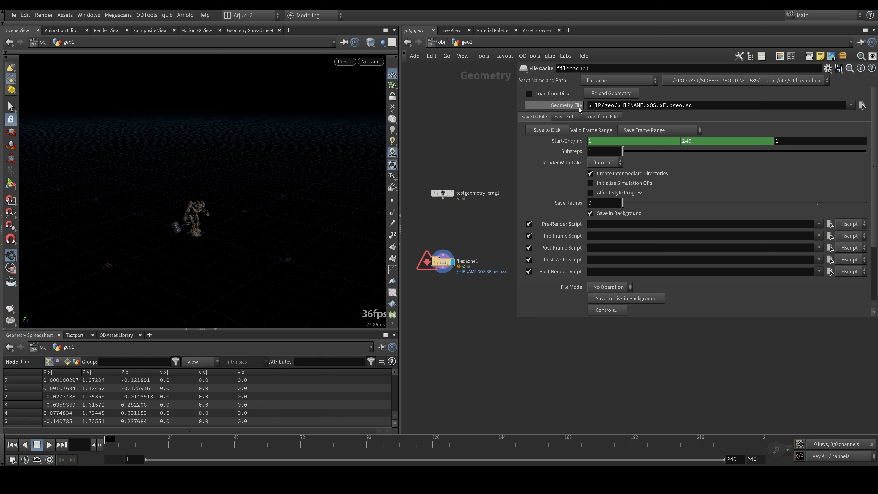
drag(589, 107, 655, 109)
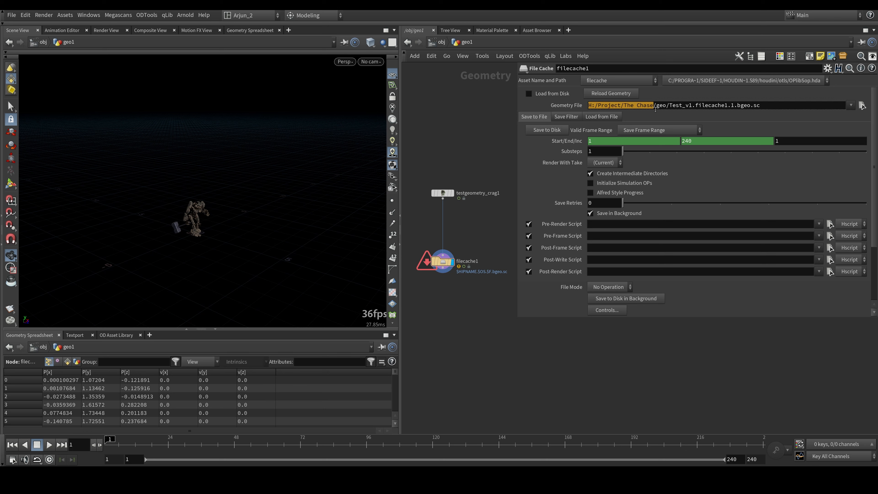
Highlight $HIP in the Geometry File expression and compare it and the geo folder with the evaluated path
click(586, 109)
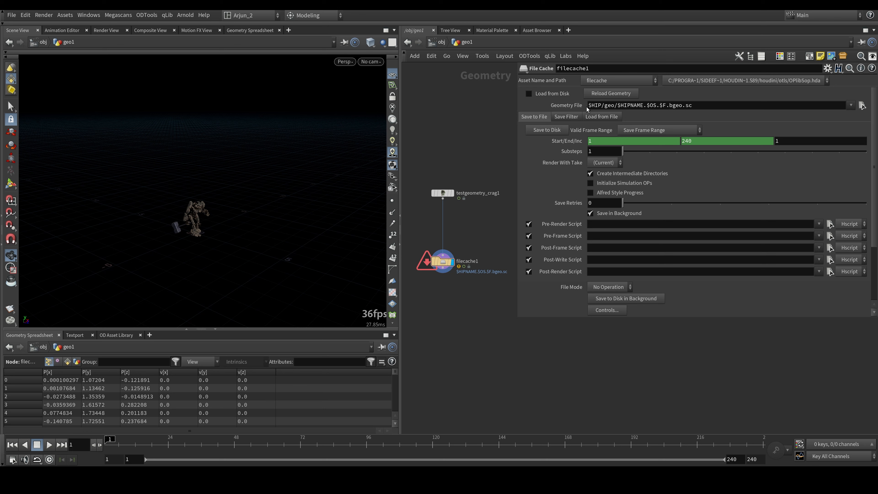
click(603, 107)
drag(603, 106, 588, 107)
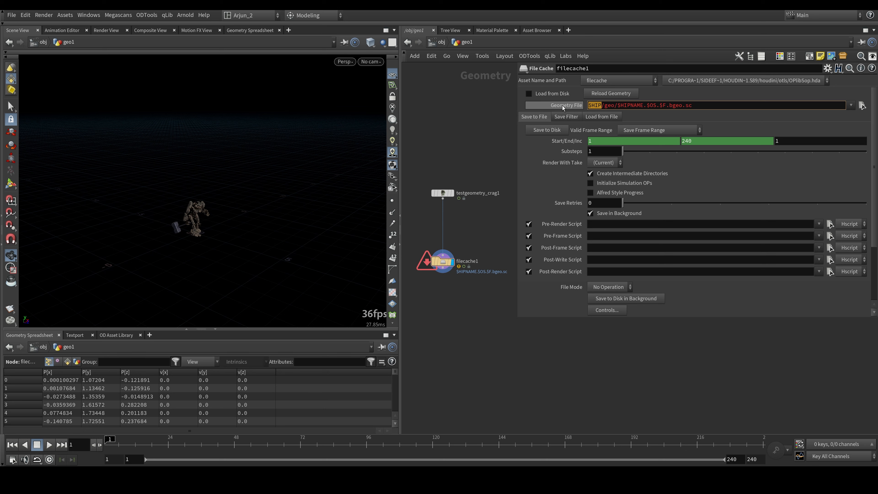
click(596, 106)
click(566, 105)
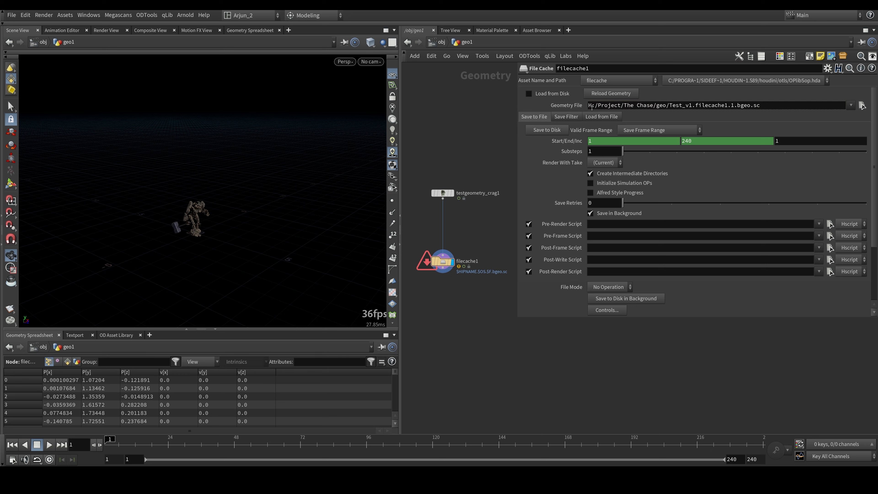
double_click(660, 106)
click(577, 108)
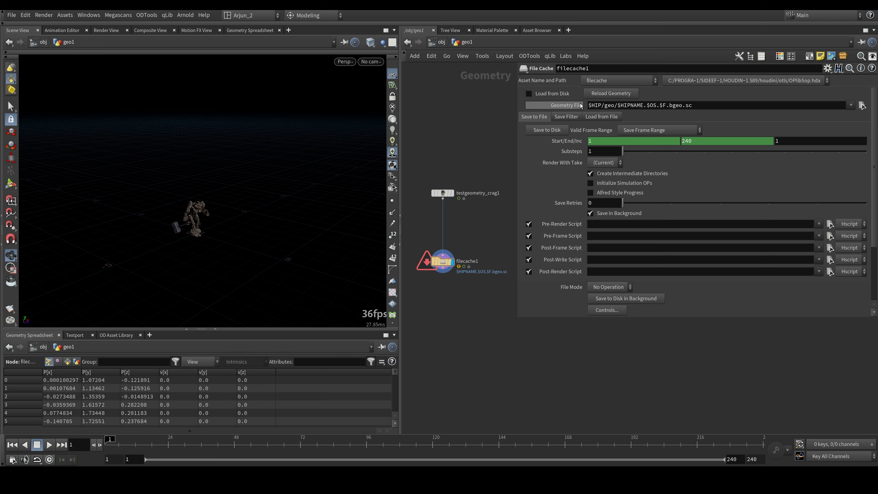
Examine the file name portion of the evaluated Geometry File path and highlight the $F variable in the expression
click(571, 105)
drag(671, 105, 731, 105)
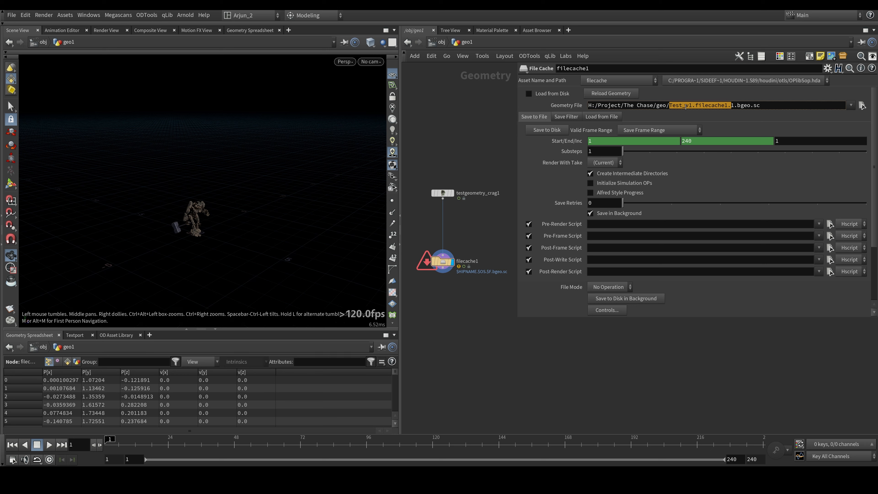
click(571, 105)
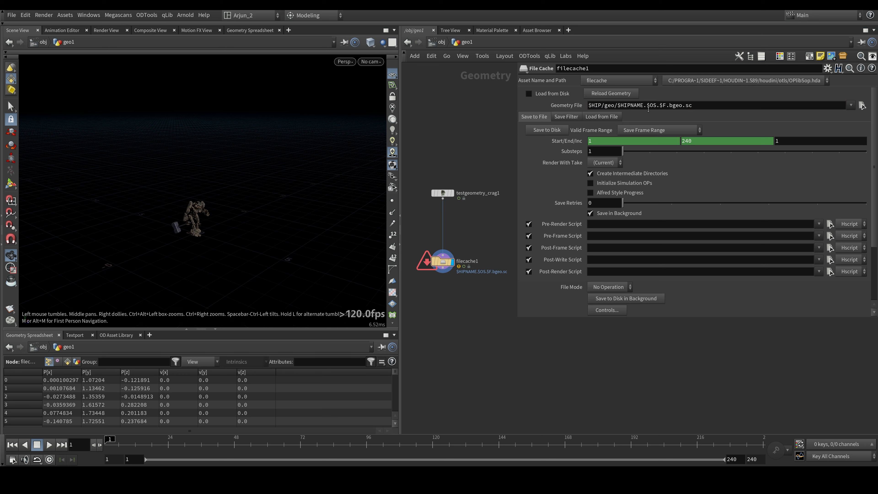
click(649, 105)
drag(658, 106, 668, 107)
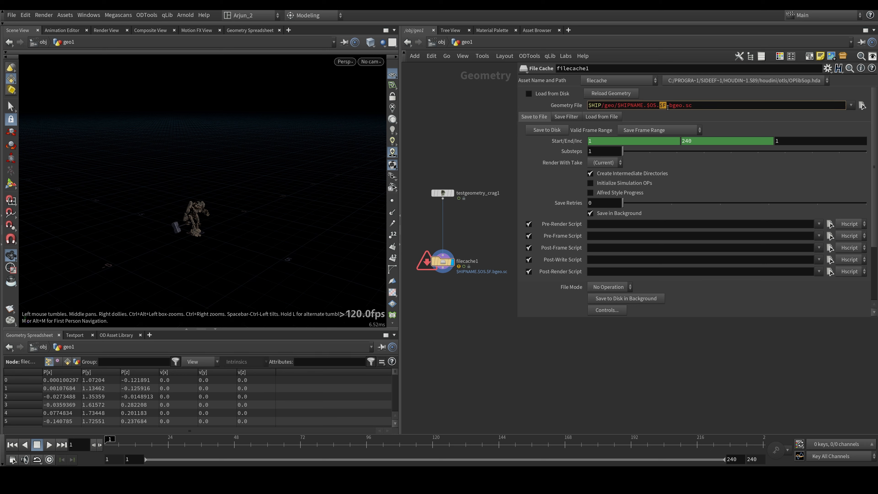
key(Left)
key(Left)
scroll(477, 271, up, 2)
click(428, 291)
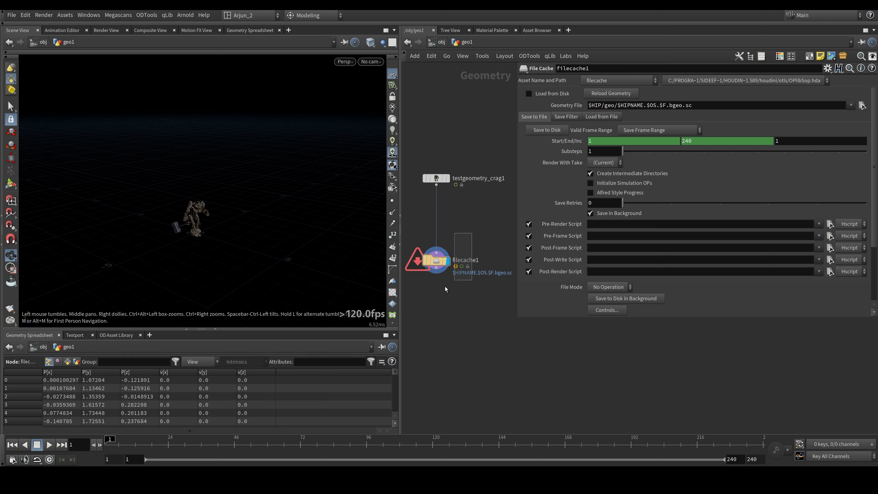
Show filecache1's evaluated Geometry File path and rename the node to test
click(436, 263)
click(575, 107)
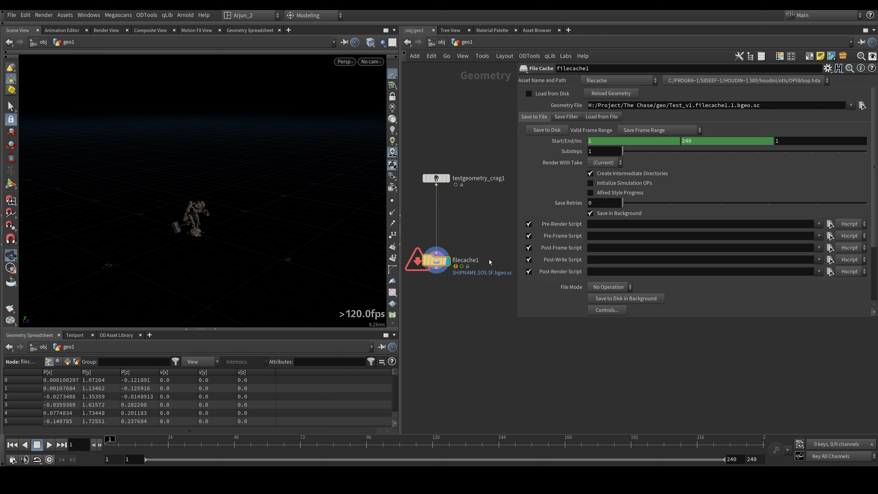
double_click(467, 263)
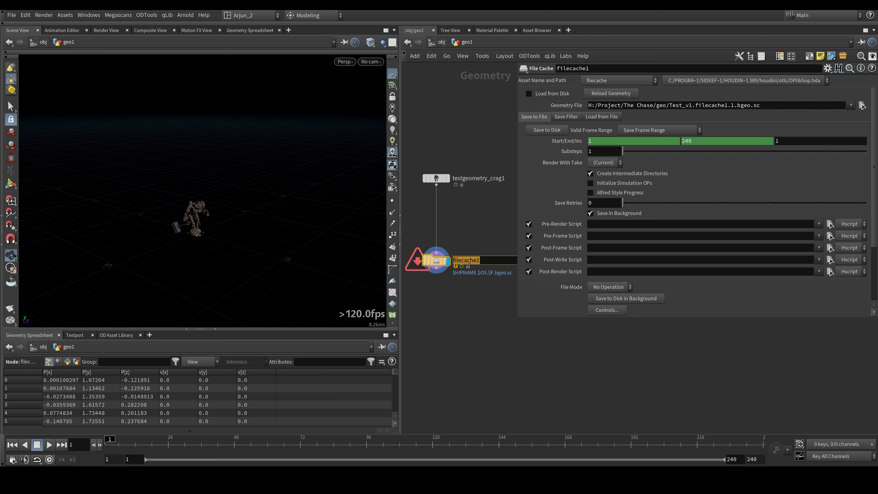
text(test)
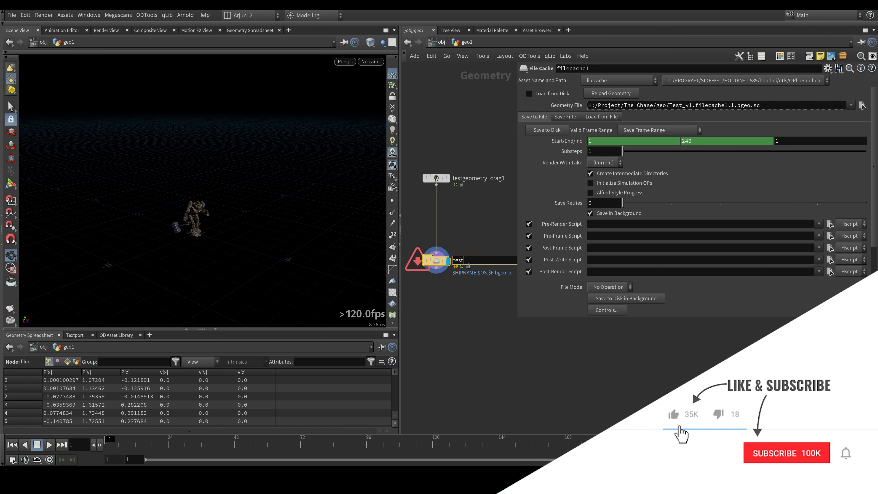
key(Return)
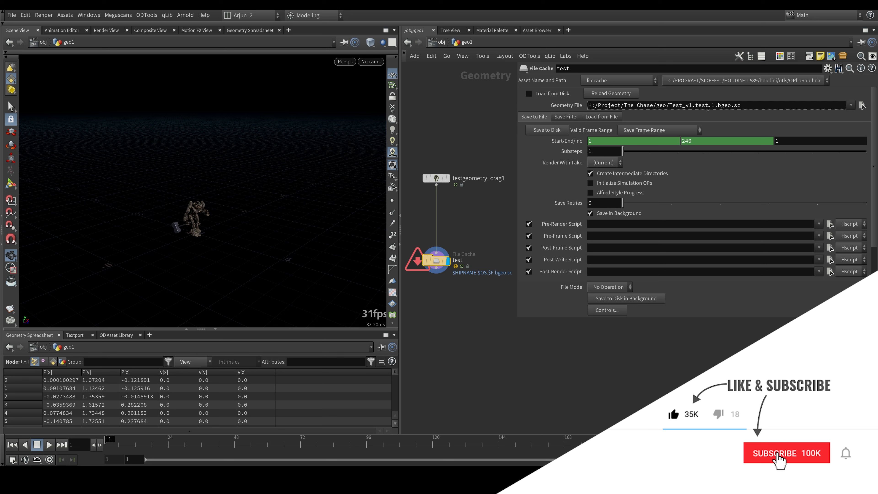
Highlight $F in the Geometry File expression, show the evaluated path, and check it at frame 24 before returning to frame 1
middle_drag(697, 107, 661, 108)
click(661, 107)
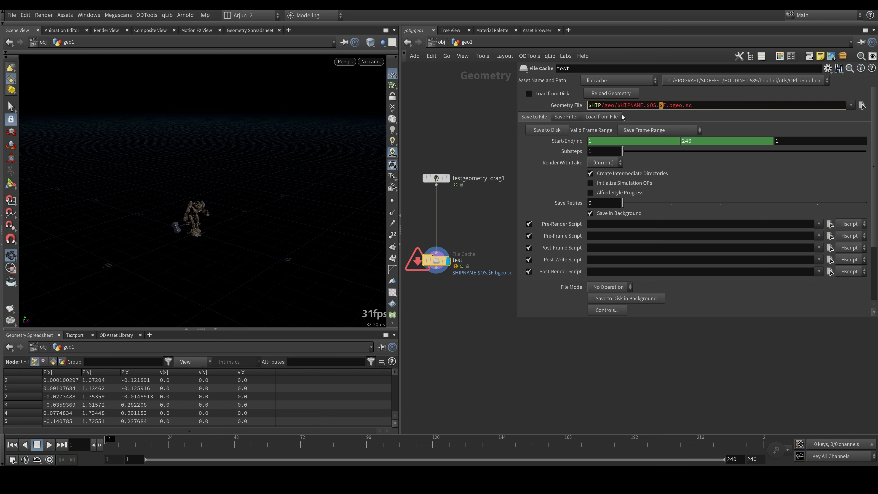
click(565, 108)
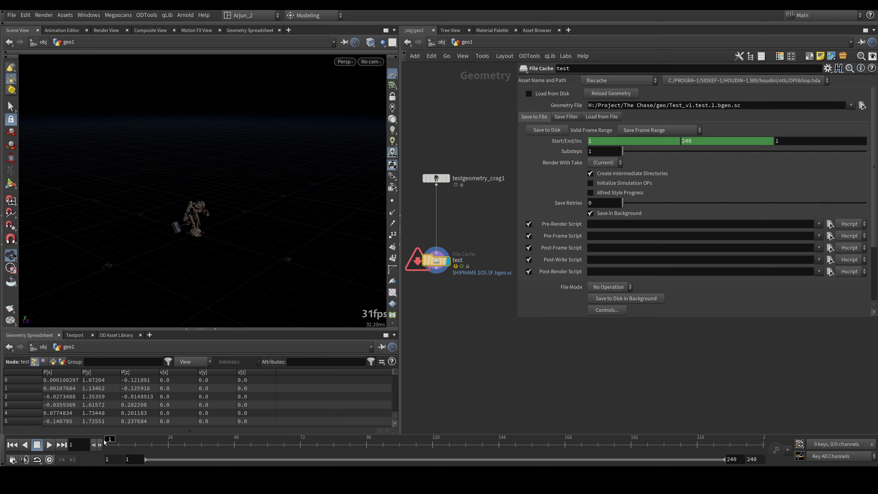
click(169, 443)
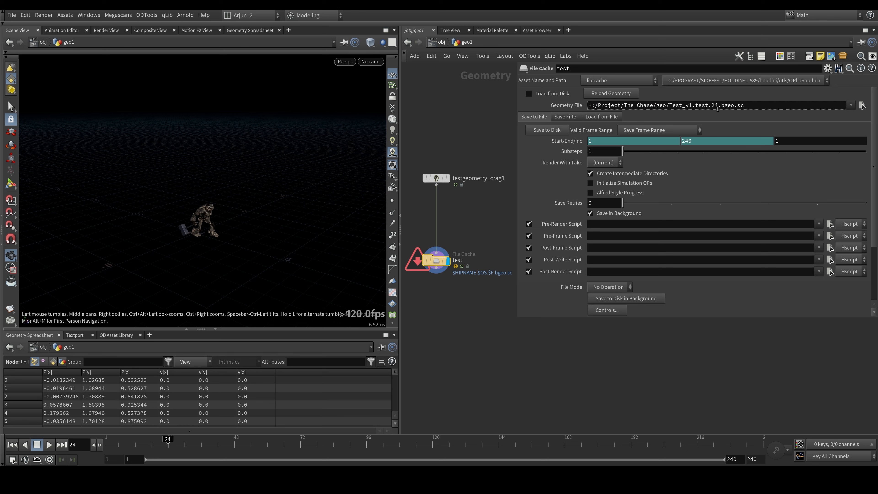
key(ctrl+Up)
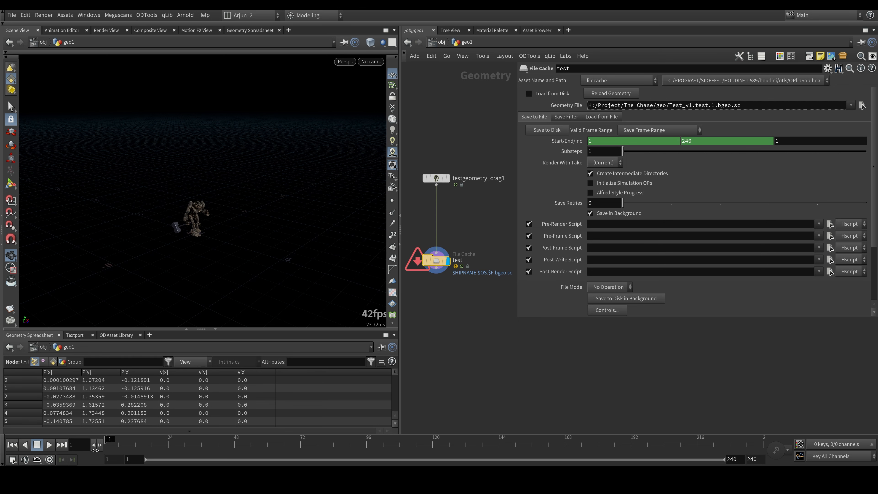
Return the Geometry File to its variable expression and scrub the timeline to frame 2 and back to frame 1
click(569, 106)
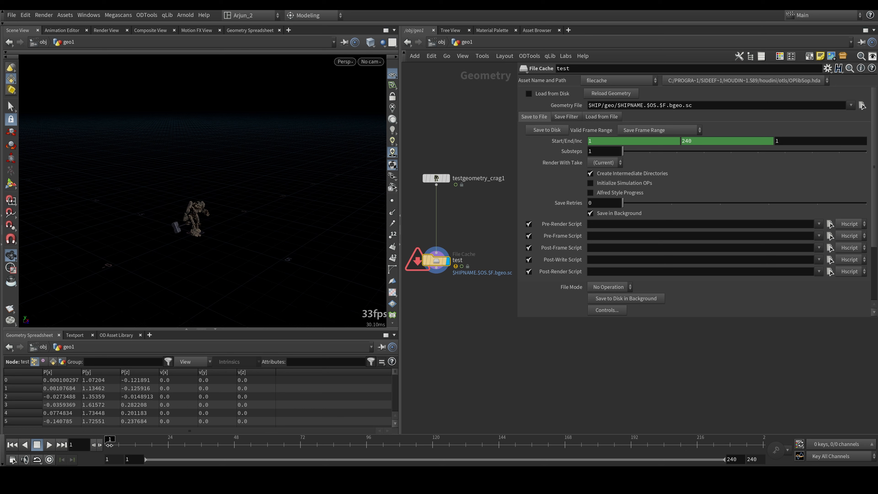
drag(109, 445, 112, 445)
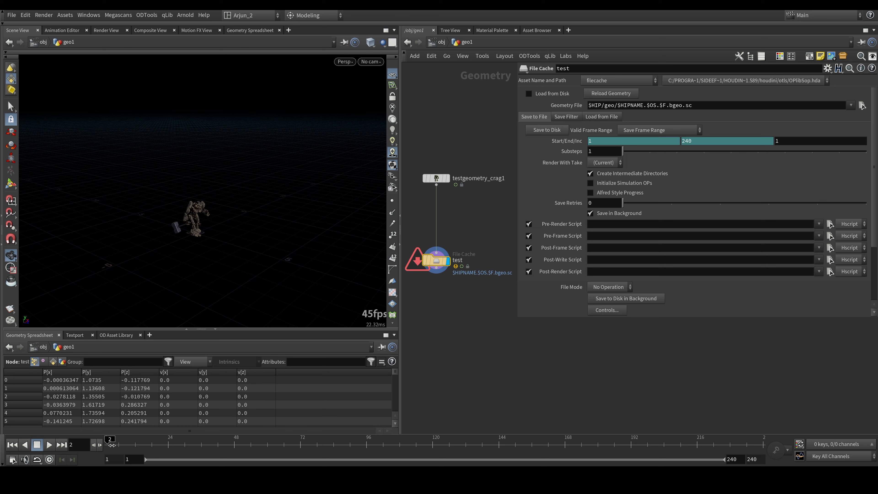
drag(110, 443, 107, 443)
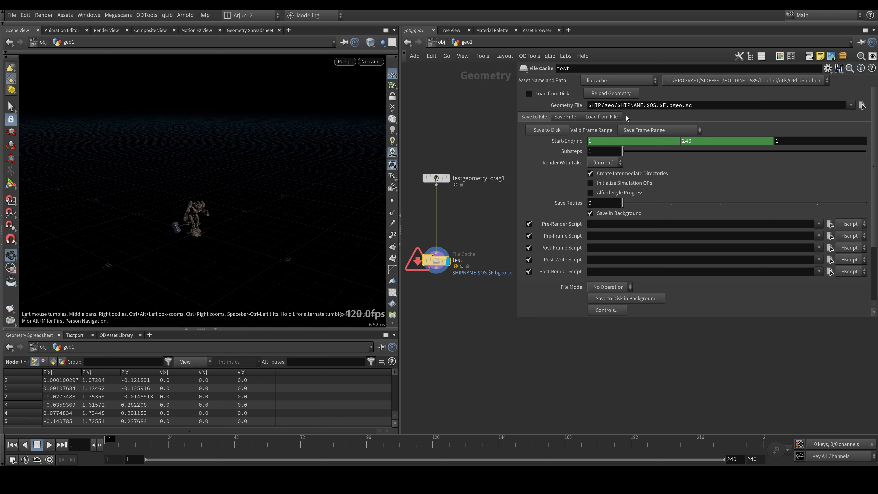
Set the Geometry File path to $HIP/geo/$OS/$OS.$F.bgeo.sc and examine the folder and file name in its evaluated path
drag(617, 105, 645, 110)
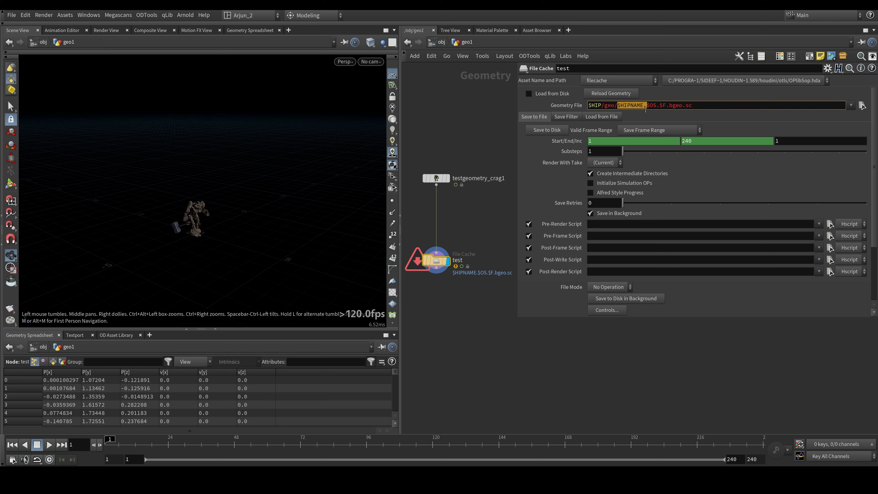
text($OS/)
key(Return)
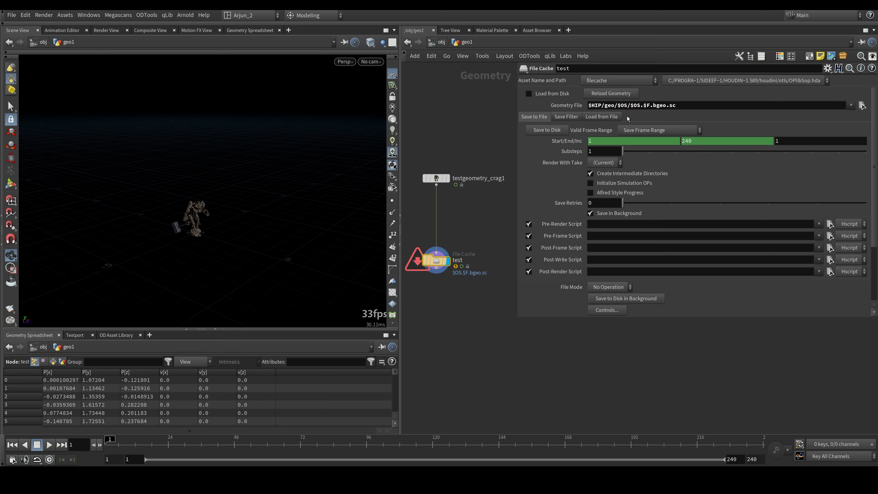
click(577, 109)
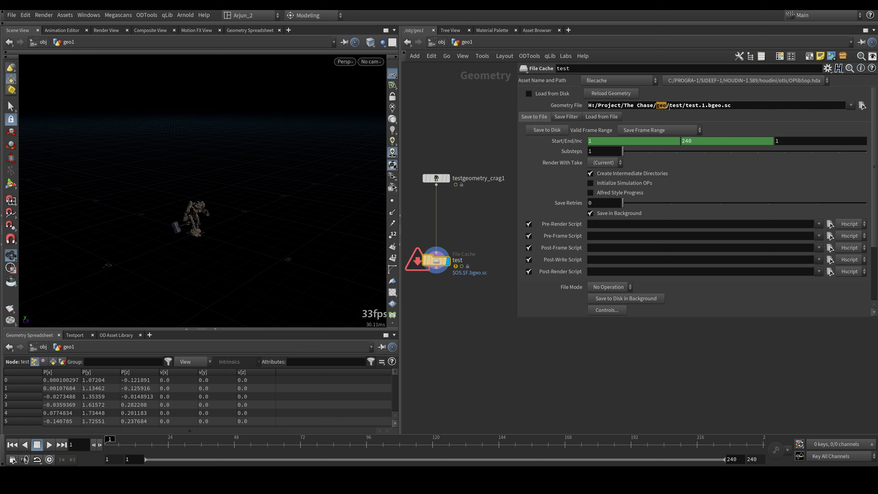
drag(670, 108, 695, 108)
drag(671, 108, 683, 110)
Rename the test node to rbd, examine its folder and file name in the evaluated path, and return to the expression
double_click(455, 260)
text(rbd)
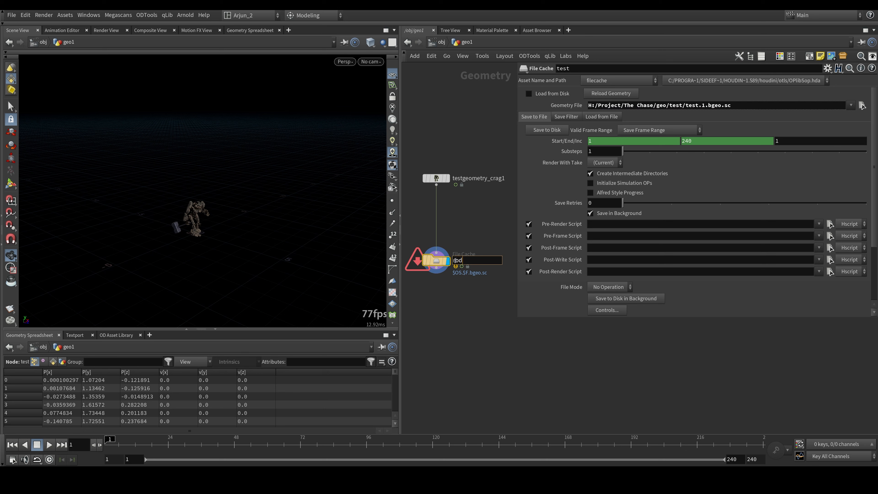
key(Return)
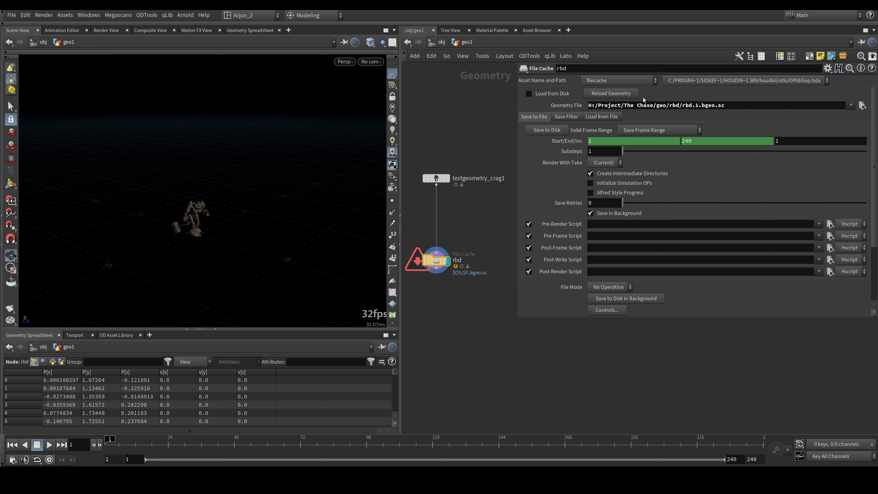
drag(670, 108, 703, 108)
ctrl+middle_click(566, 110)
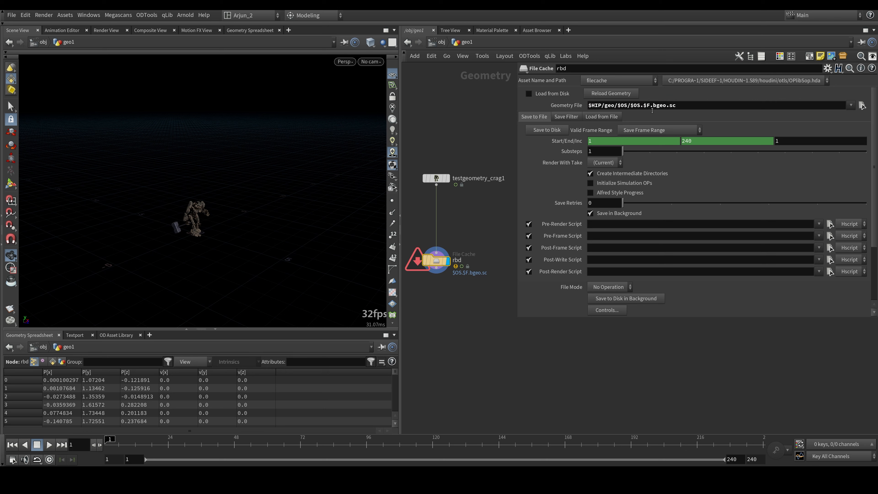
Highlight the .bgeo.sc extension at the end of the Geometry File expression and undo the last change
drag(654, 107, 678, 108)
click(483, 133)
click(653, 105)
drag(653, 105, 676, 106)
click(477, 165)
key(ctrl+z)
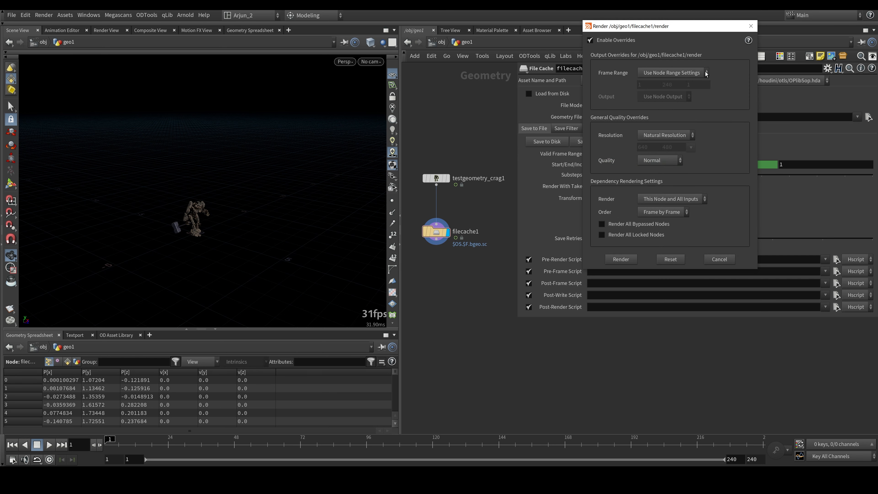
Cancel the render override settings and save filecache1's frames 1 to 240 to disk
click(714, 261)
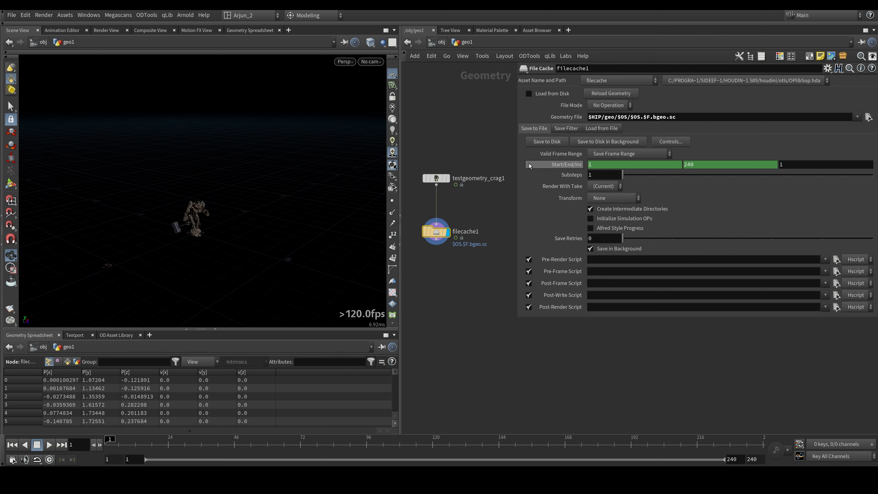
click(543, 144)
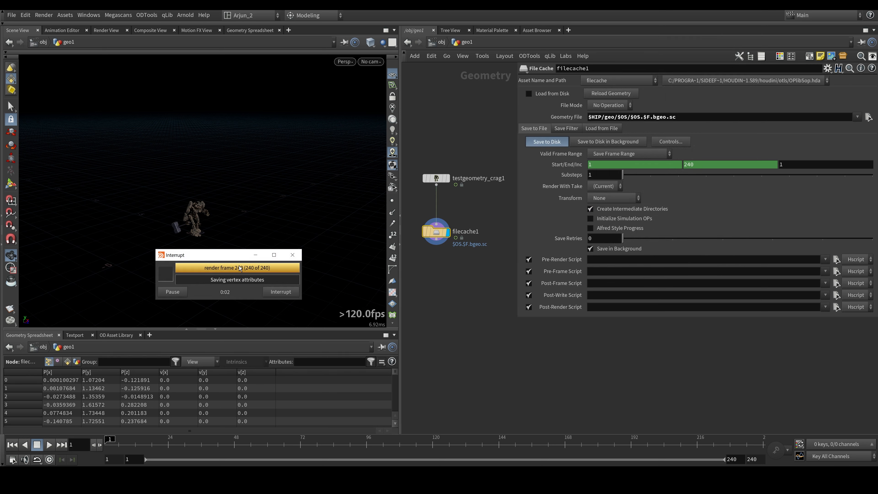
drag(215, 255, 229, 240)
click(639, 259)
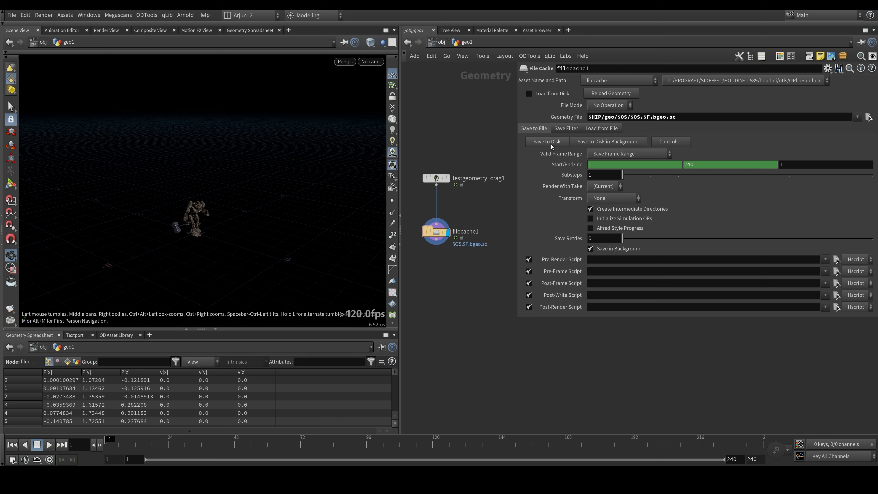
Try to save filecache1's geometry to disk in the background and dismiss the resulting message
middle_drag(478, 209, 483, 209)
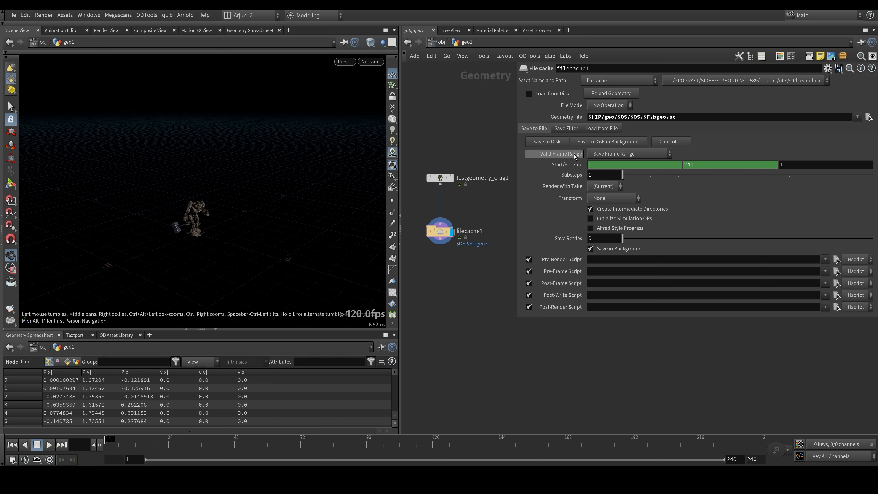
click(621, 144)
drag(615, 131, 425, 189)
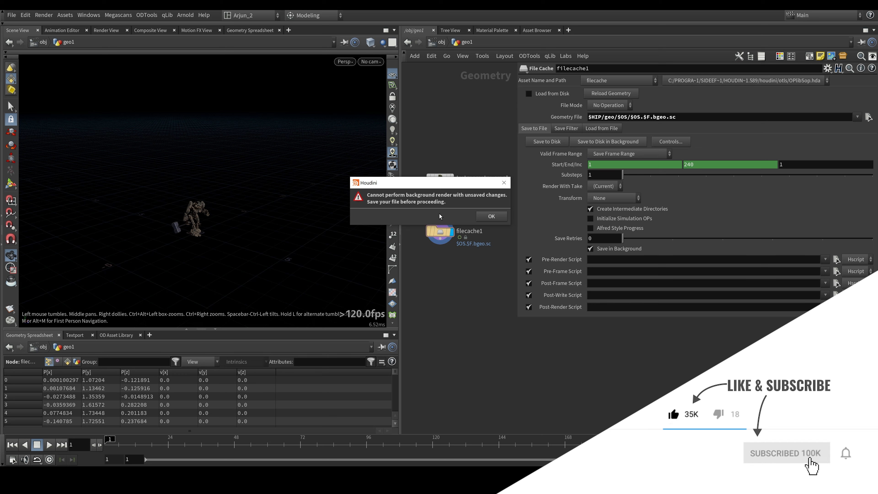
click(497, 219)
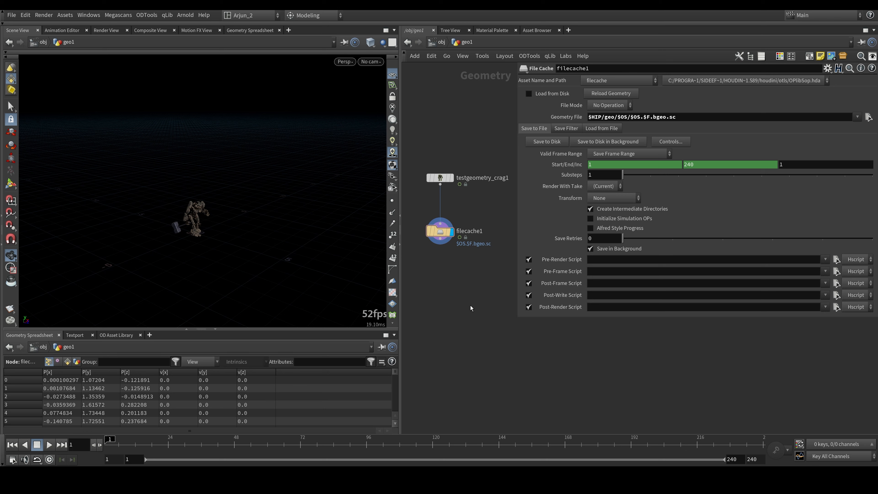
Save filecache1's geometry to disk in the background, erasing and replacing the existing file cache
click(613, 142)
drag(611, 127, 312, 150)
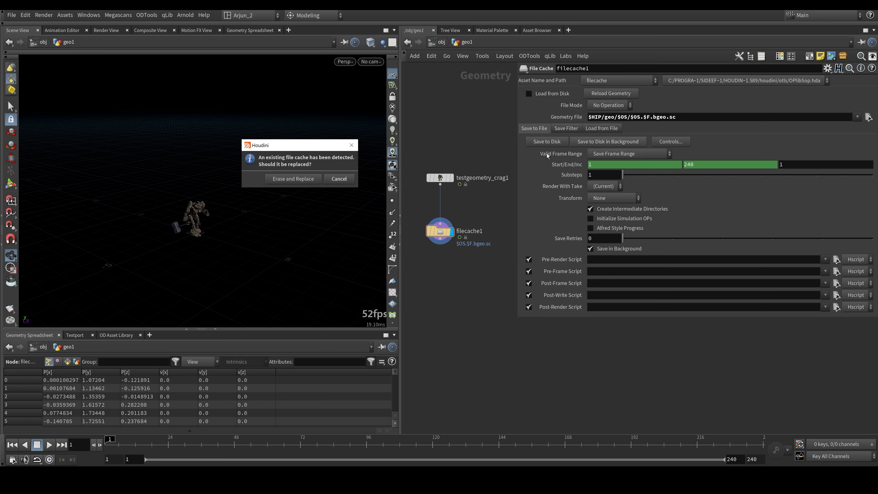
click(307, 180)
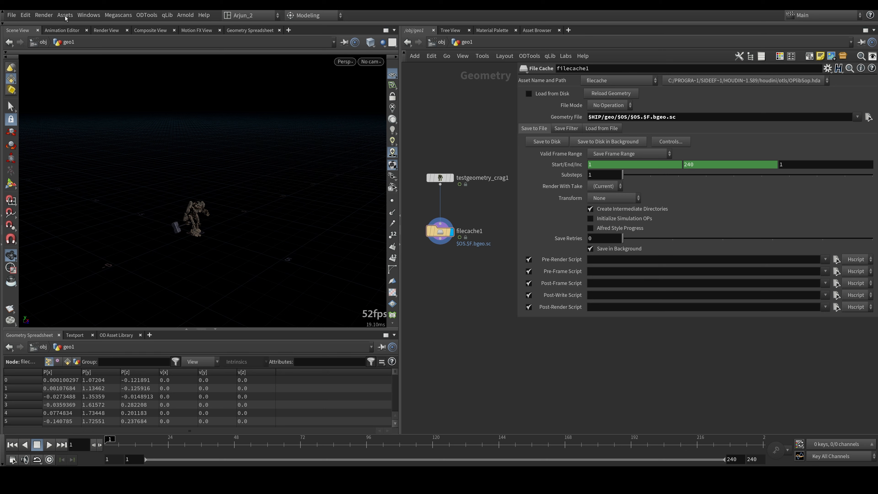
Open the render scheduler to check filecache1's background save job, and put the Render Manager away
click(51, 16)
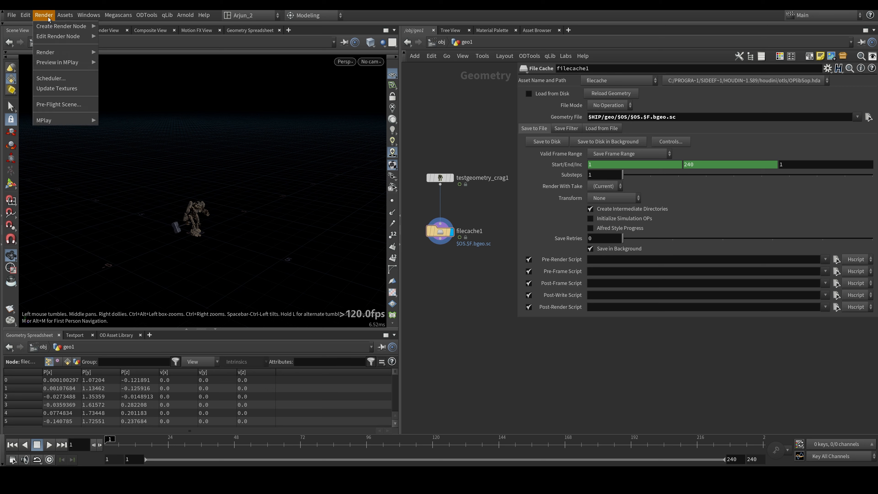
click(58, 79)
drag(111, 31, 222, 101)
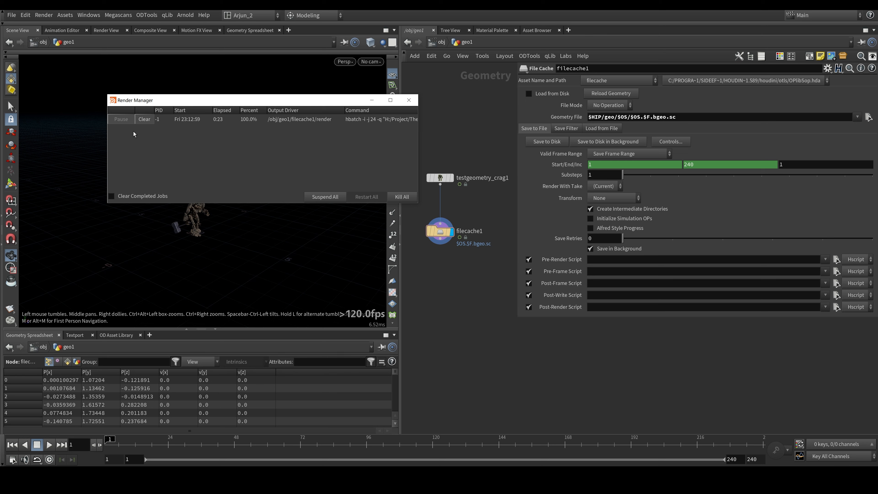
click(363, 105)
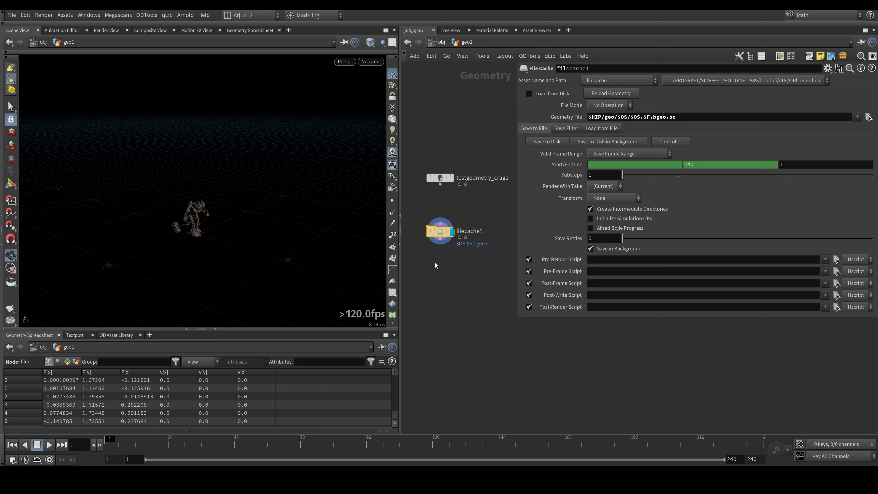
Save filecache1's geometry in the background once more, erasing and replacing the existing cache
click(623, 142)
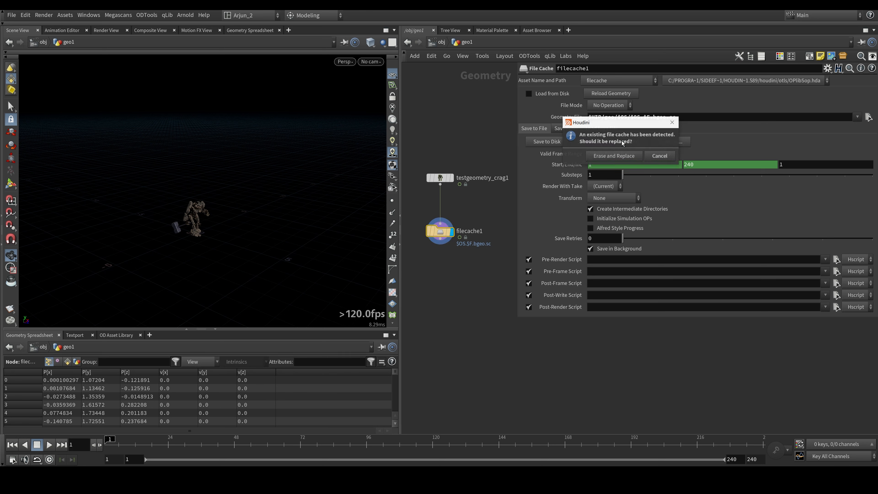
drag(625, 128, 281, 146)
click(279, 174)
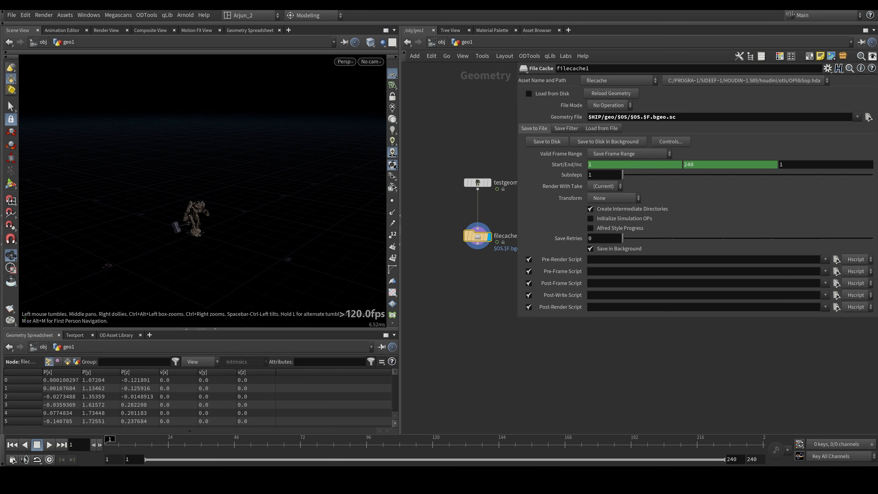
Check the progress of the new filecache1 save job in the Render Manager and close it
drag(191, 101, 287, 110)
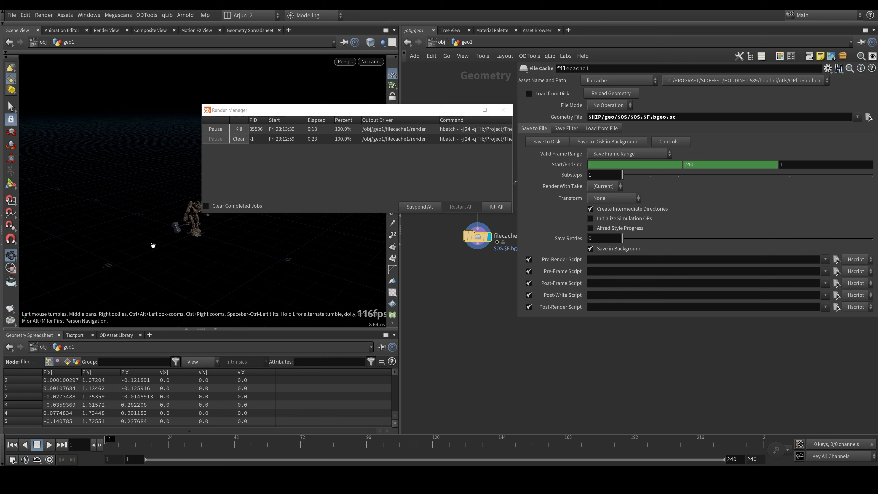
drag(153, 245, 125, 245)
click(503, 109)
drag(252, 197, 259, 216)
scroll(155, 208, up, 3)
scroll(156, 209, down, 3)
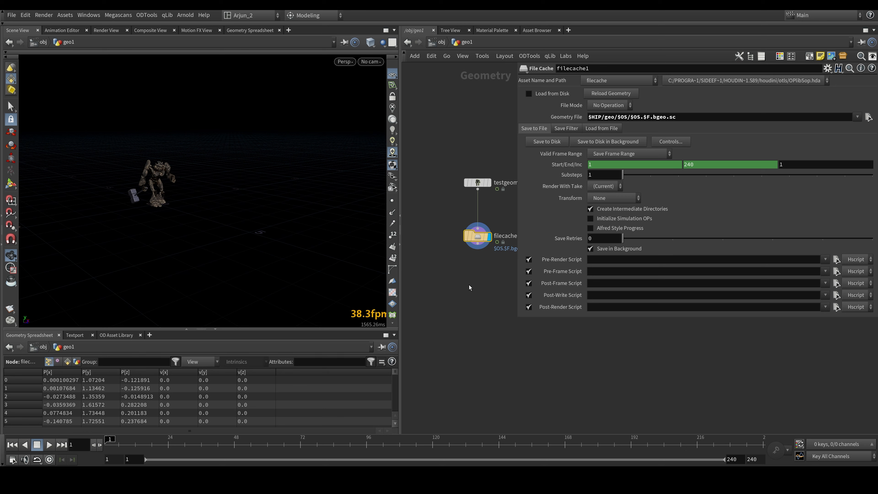
Try filecache1's Save Current Frame option with the timeline at frame 72, and switch the Valid Frame Range back to Save Frame Range
middle_drag(469, 285, 447, 292)
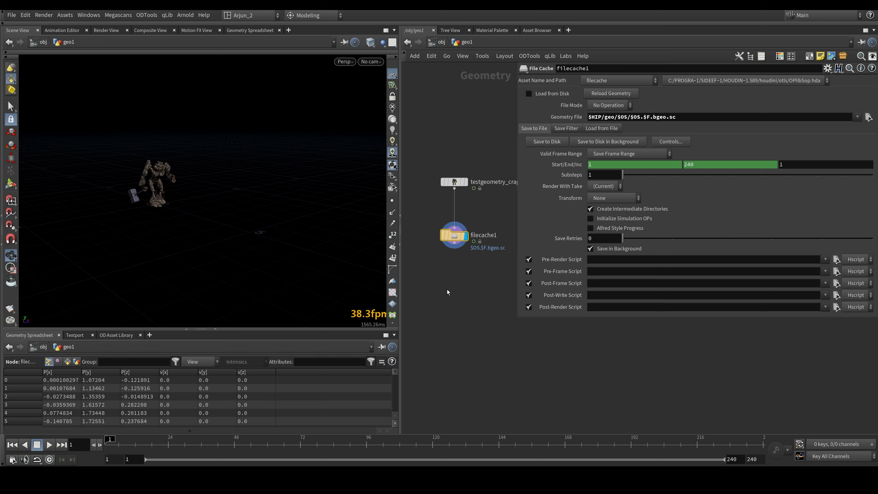
click(631, 154)
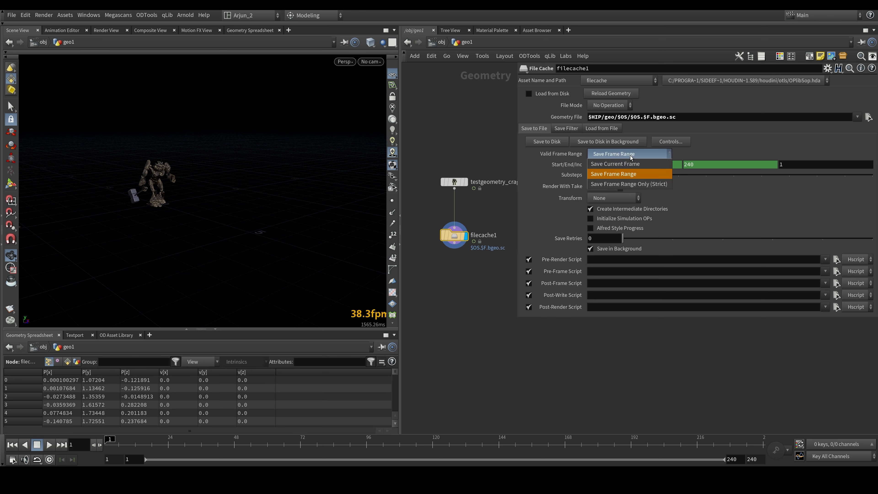
click(628, 166)
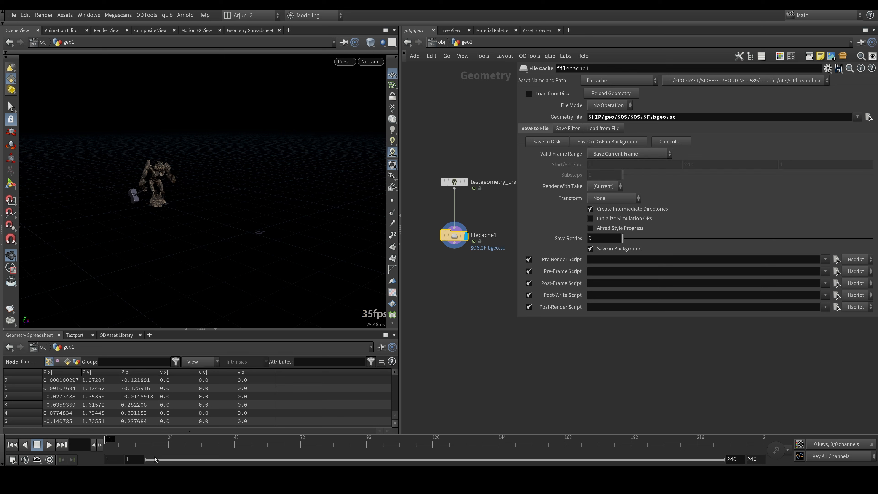
click(256, 445)
click(237, 445)
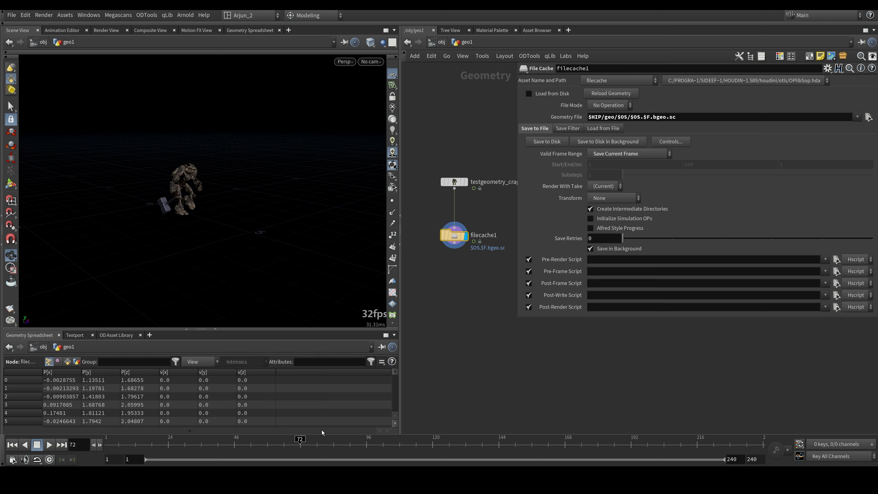
click(629, 153)
click(622, 170)
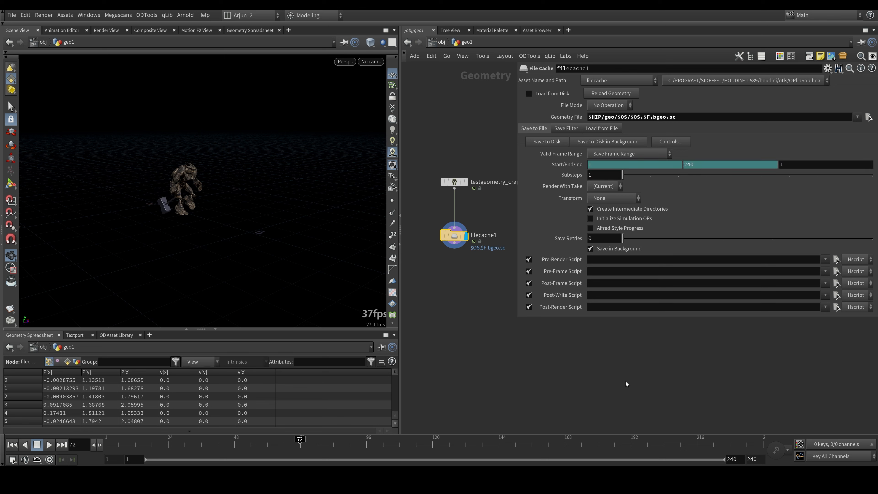
Reveal the expressions behind filecache1's start and end frames, and return to their evaluated values
click(657, 165)
click(550, 170)
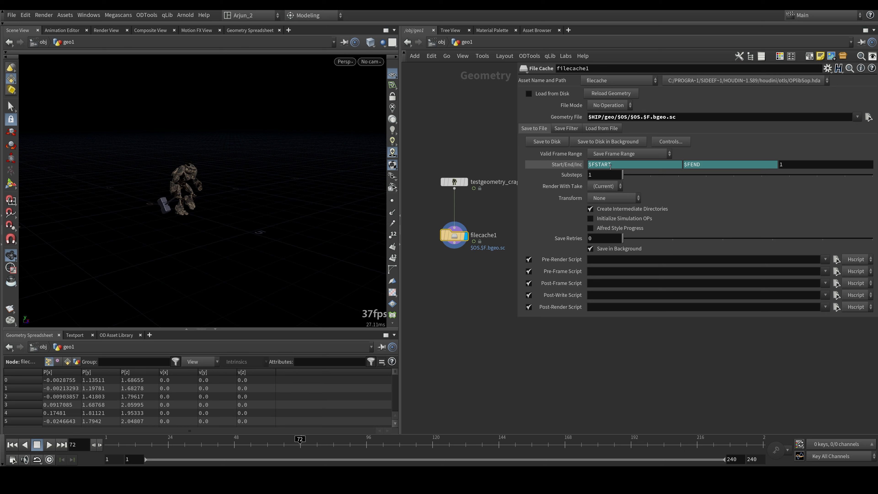
click(567, 165)
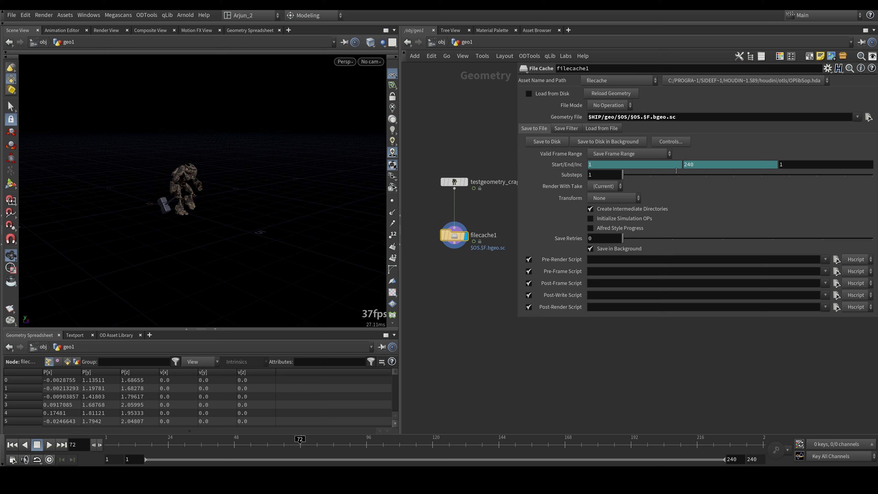
Set the timeline's global end frame to 120 and return the playhead to frame 1
drag(300, 444, 767, 445)
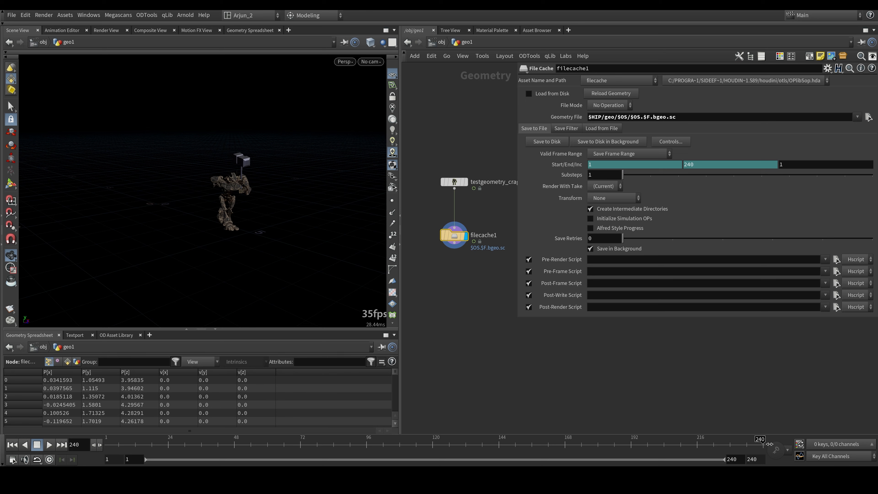
double_click(752, 459)
text(120)
key(Return)
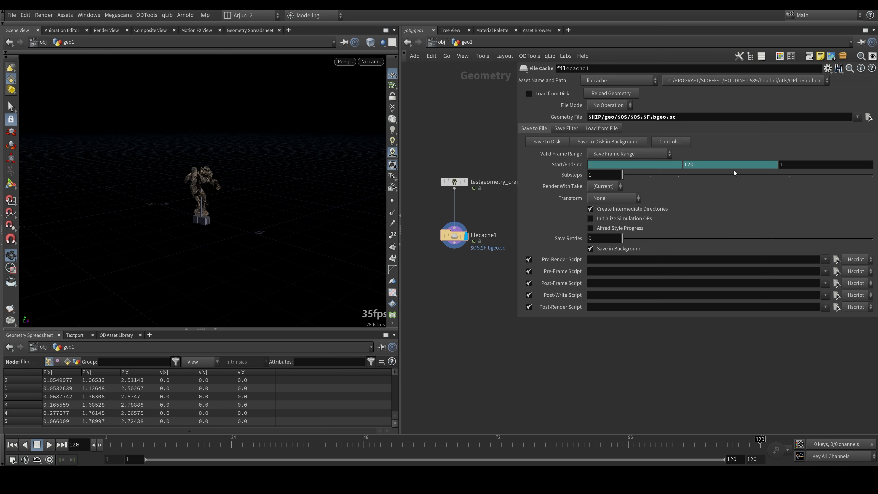
key(Up)
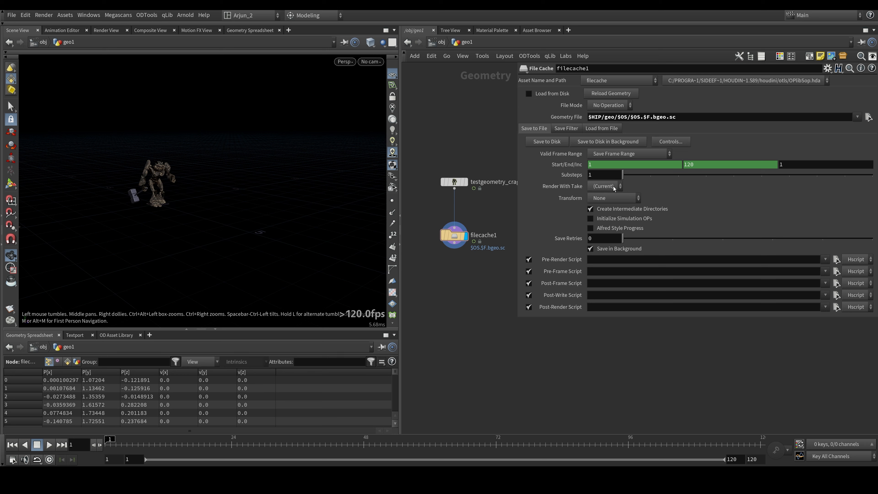
Enable Initialize Simulation OPs on the filecache1 node
click(447, 239)
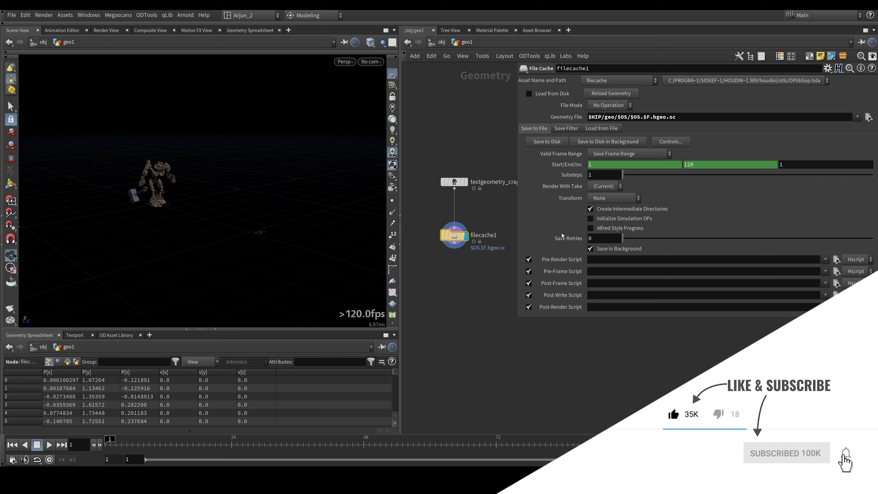
click(633, 220)
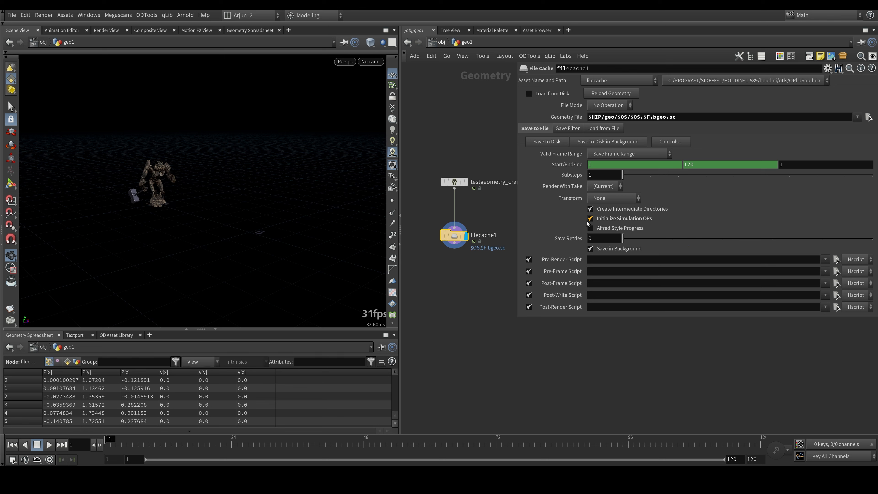
click(488, 204)
drag(483, 204, 433, 267)
Scrub the Crag animation between frames 1 and 24, ending at frame 1
drag(173, 446, 232, 448)
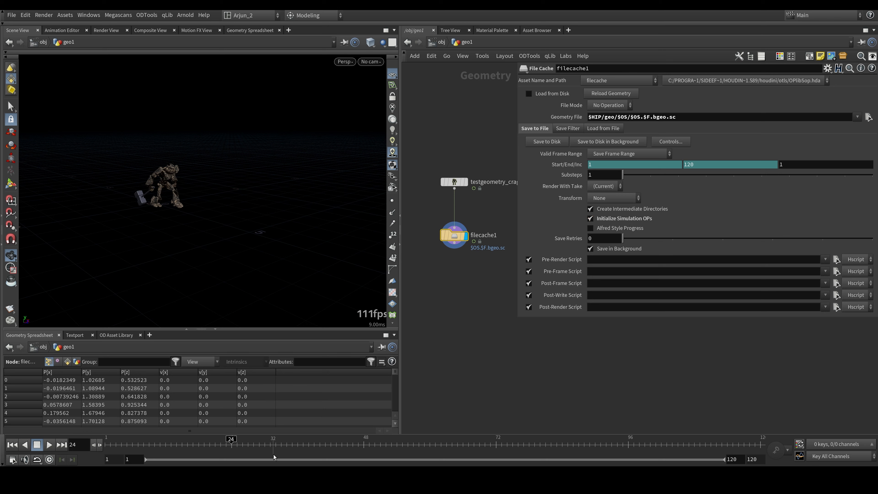
drag(231, 454, 109, 446)
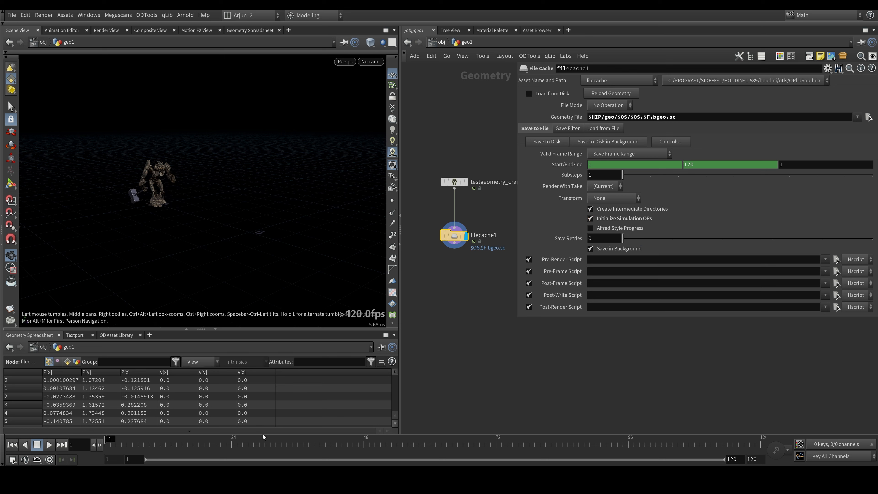
click(231, 442)
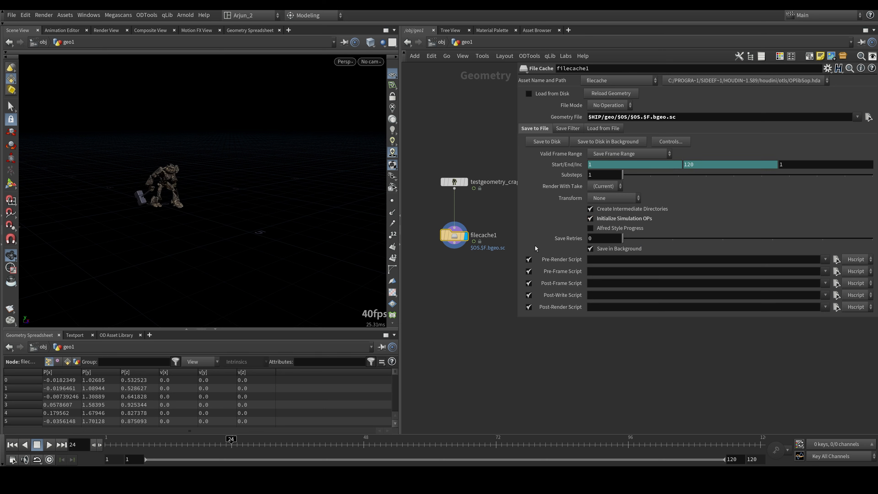
drag(244, 440, 110, 440)
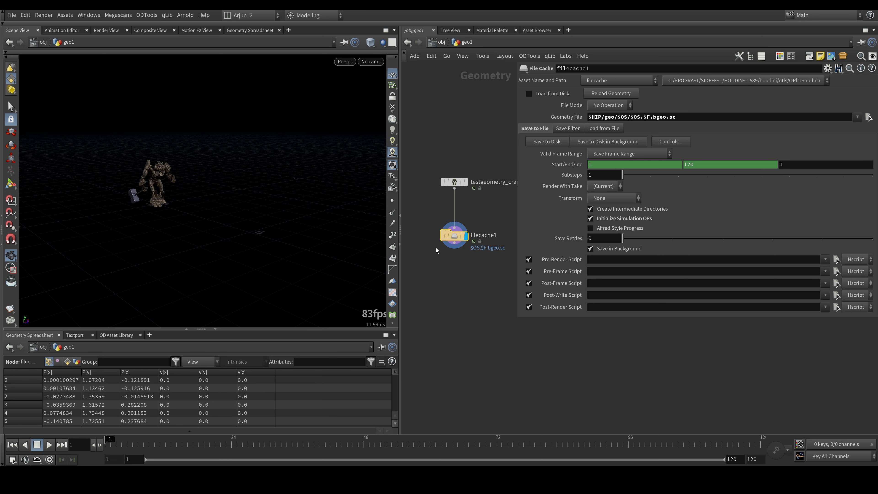
Review filecache1's Save Filter and Save to File settings, ending on the Load from File settings
drag(427, 213, 508, 289)
click(568, 129)
click(611, 129)
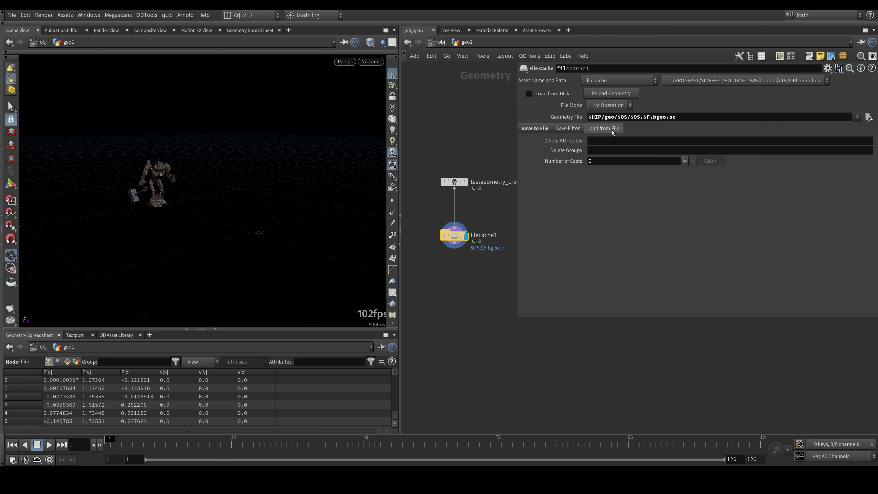
click(544, 130)
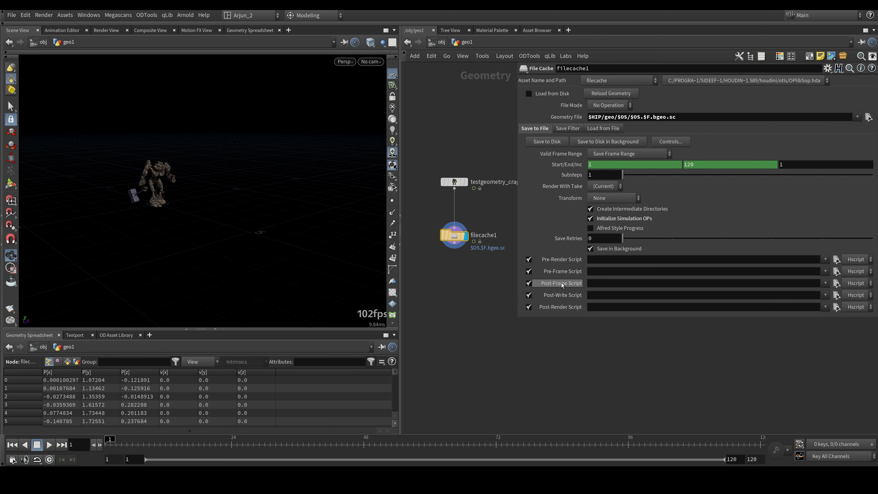
click(608, 131)
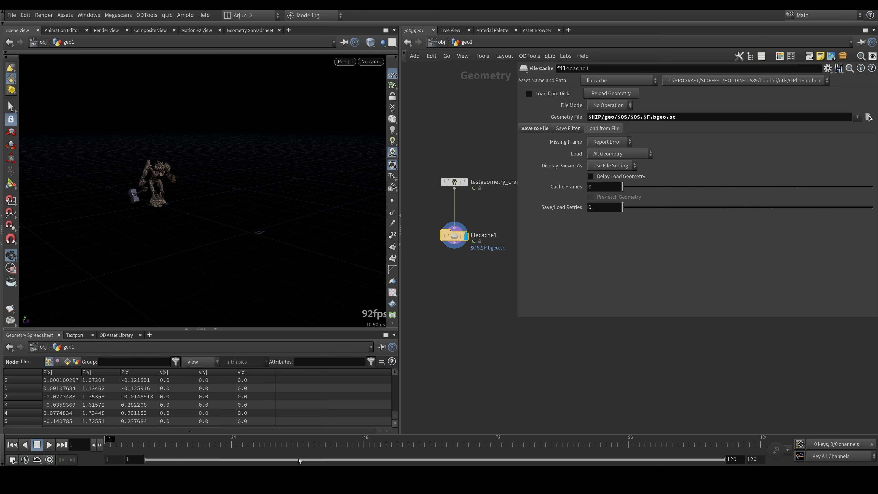
Extend the timeline's global end frame to 250 and return the playhead to frame 1
click(495, 447)
drag(495, 447, 500, 447)
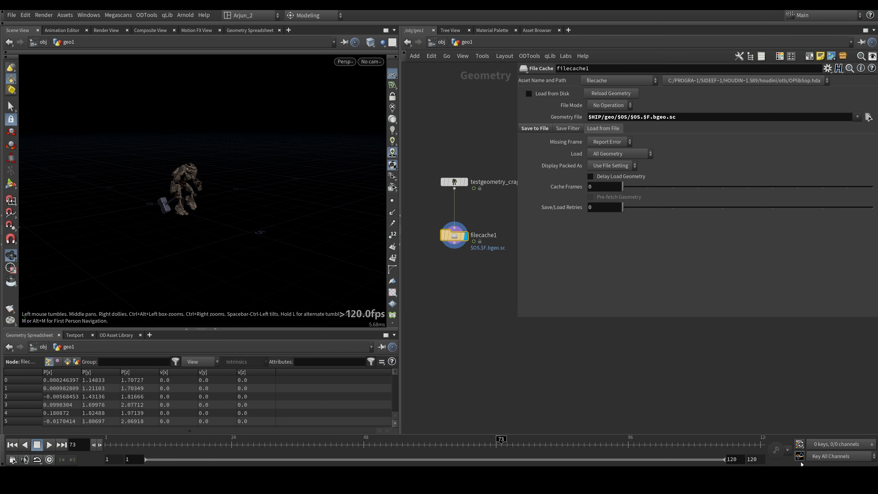
click(765, 460)
text(250)
key(Return)
drag(629, 444, 107, 444)
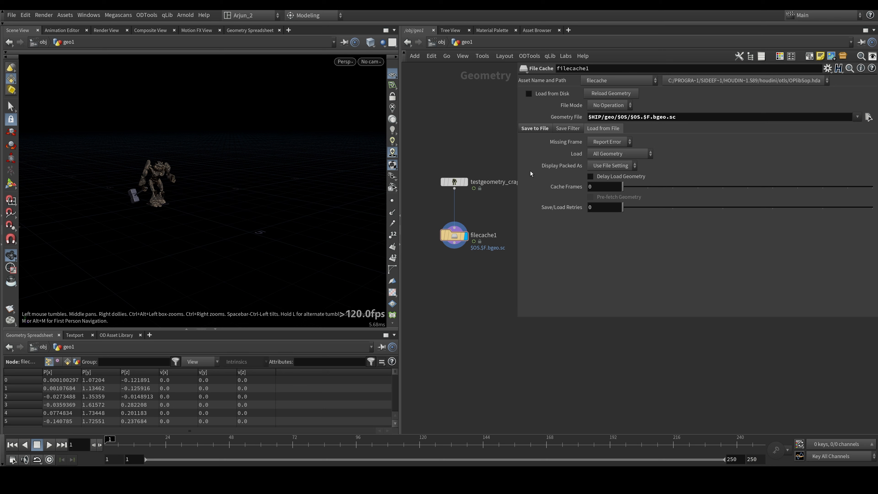
Enable Load from Disk on filecache1 and scrub past the saved range to frame 241 to inspect the node
click(545, 96)
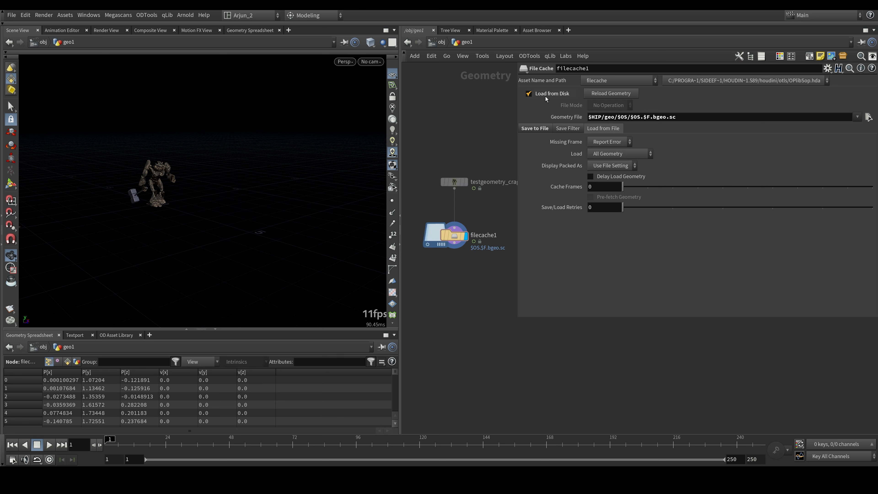
click(501, 449)
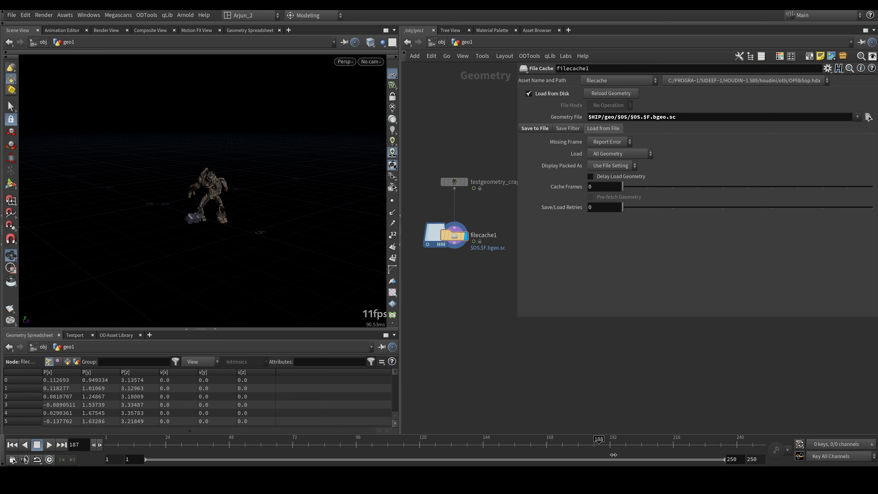
drag(436, 212, 457, 253)
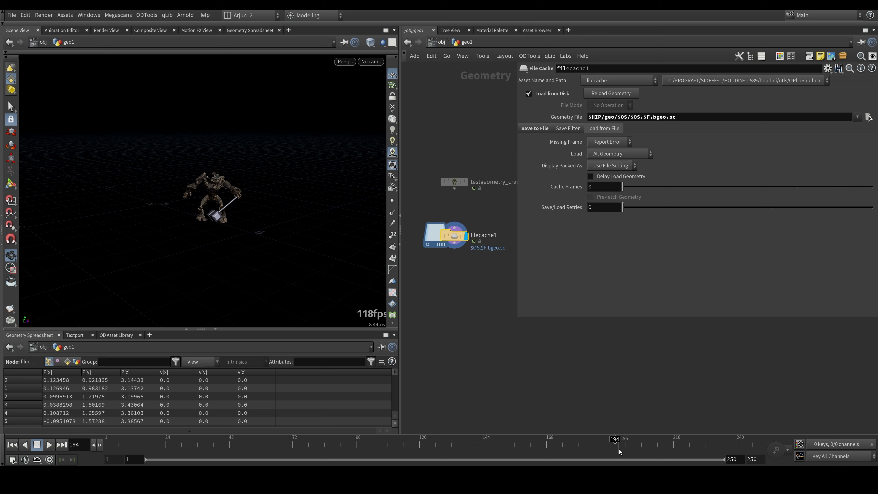
drag(668, 439, 739, 443)
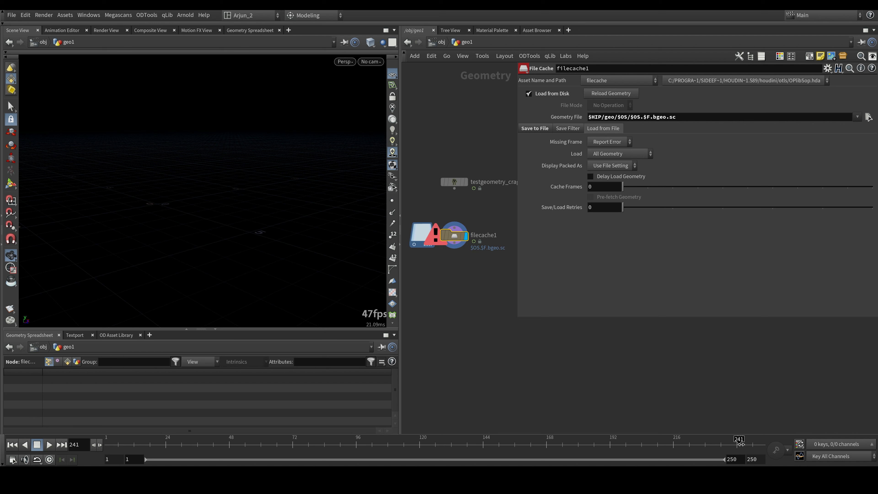
mouse_move(457, 243)
Set filecache1's Missing Frame option to No Geometry and scrub between frames 243 and 245 to check it
click(609, 143)
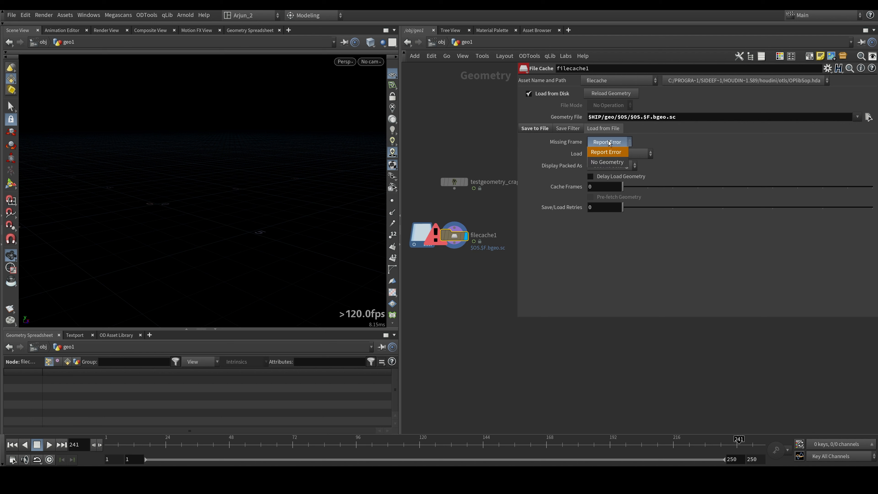
click(608, 162)
click(737, 445)
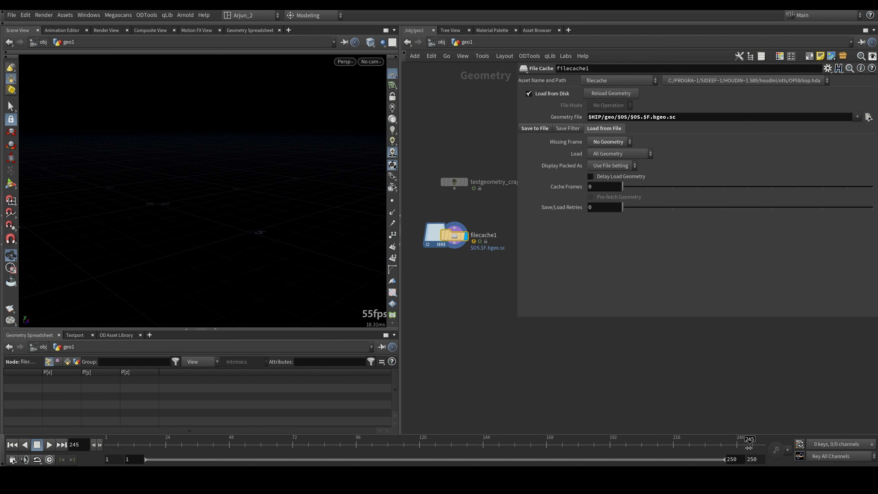
mouse_move(750, 454)
mouse_down()
mouse_move(728, 453)
mouse_move(745, 452)
mouse_up()
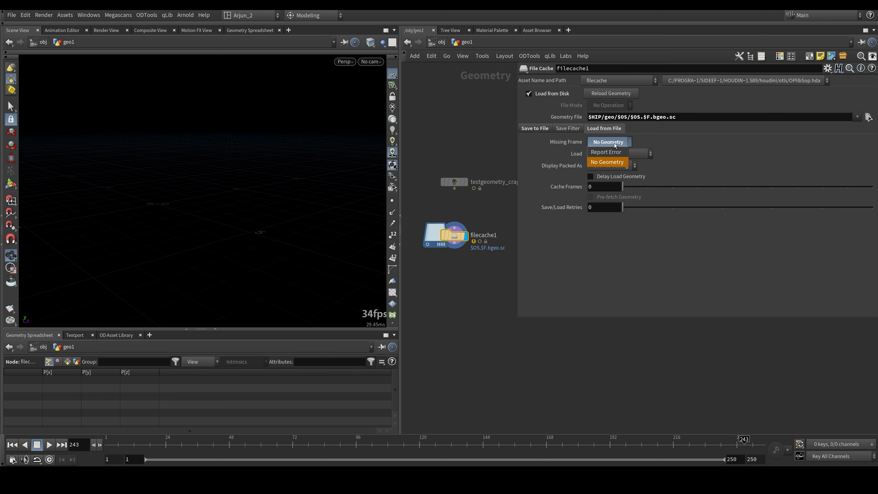
Set filecache1's Missing Frame option to Report Error and move the playhead back into the cached range at frame 201
click(613, 153)
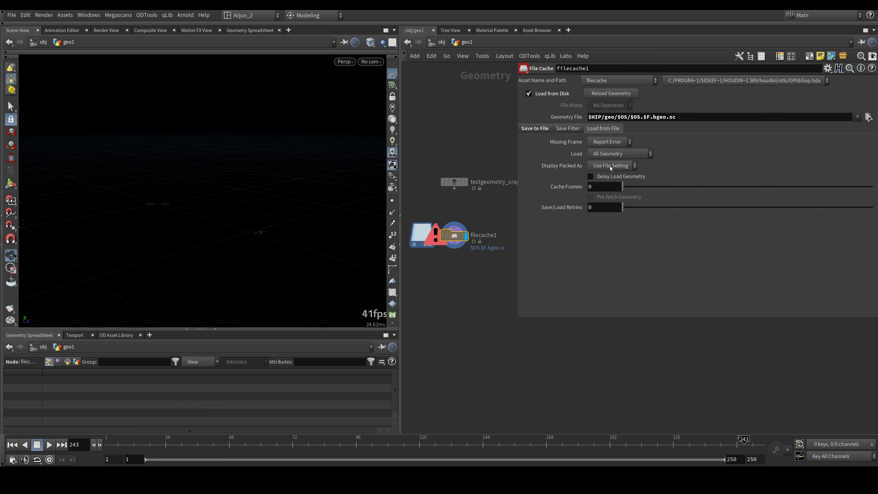
click(635, 449)
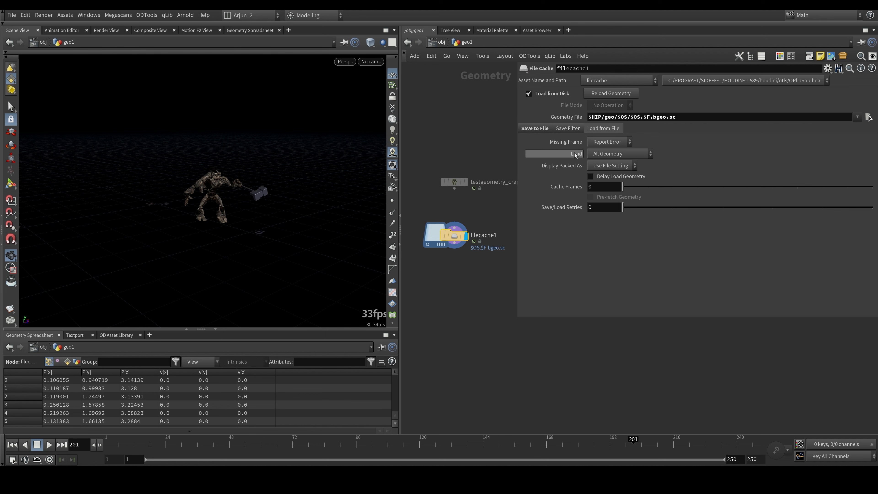
Try filecache1's Load option as Info and as Point Cloud, inspecting the points at frame 98
click(607, 155)
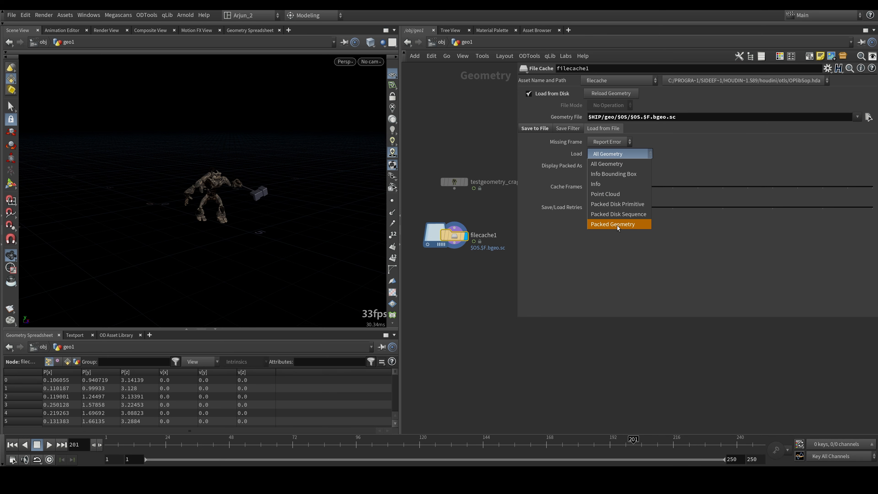
click(608, 184)
click(610, 155)
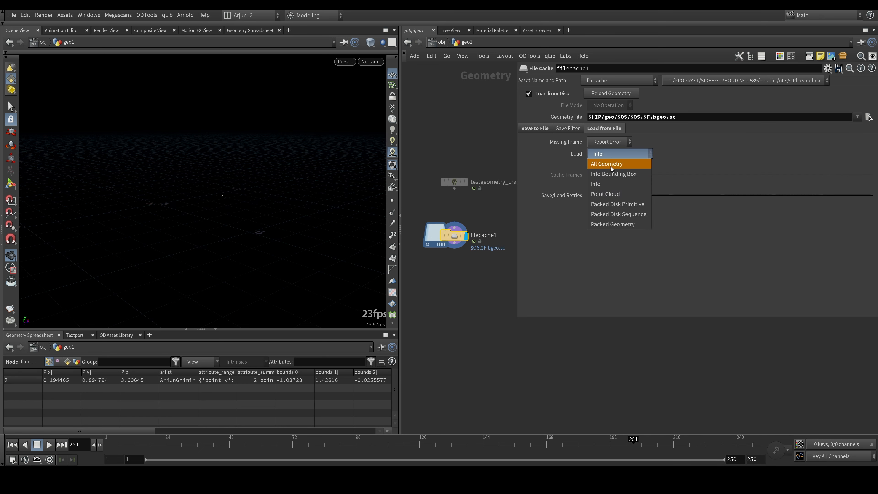
click(614, 193)
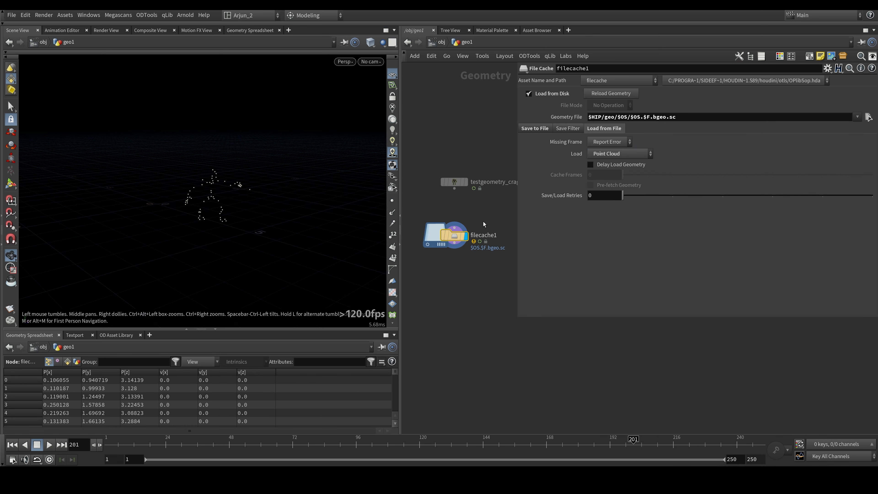
middle_drag(210, 230, 229, 207)
key(Up)
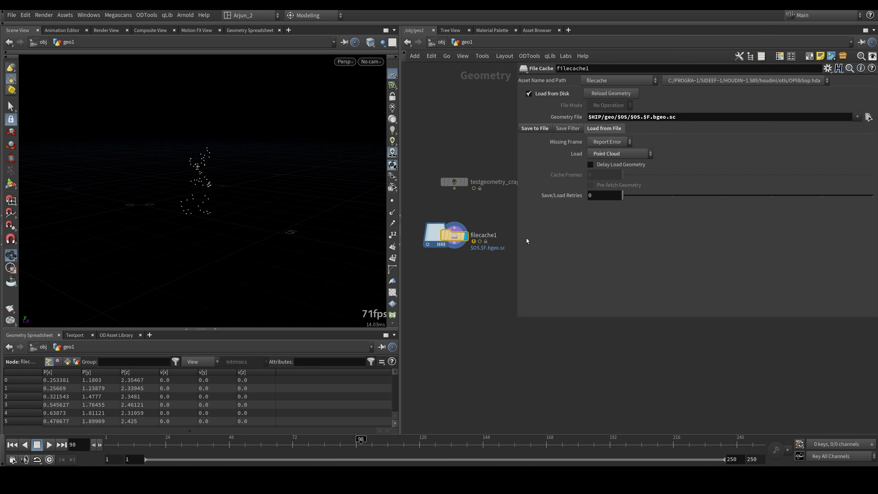
click(604, 154)
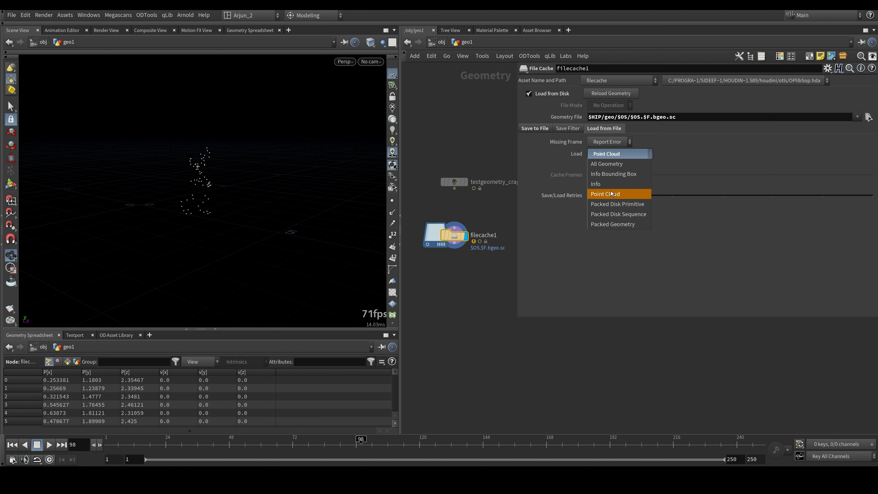
click(611, 194)
drag(197, 169, 179, 172)
Load the cache as Packed Geometry and inspect the character while scrubbing to frame 128
click(609, 153)
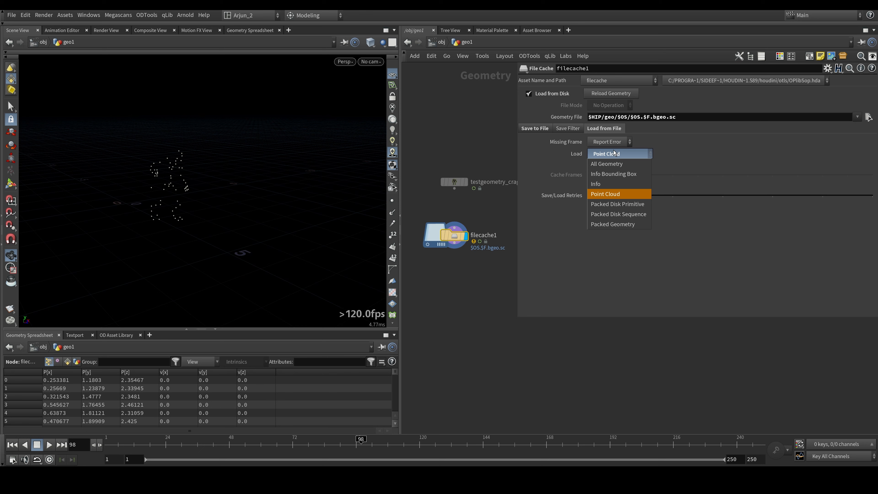
click(619, 223)
drag(196, 219, 216, 201)
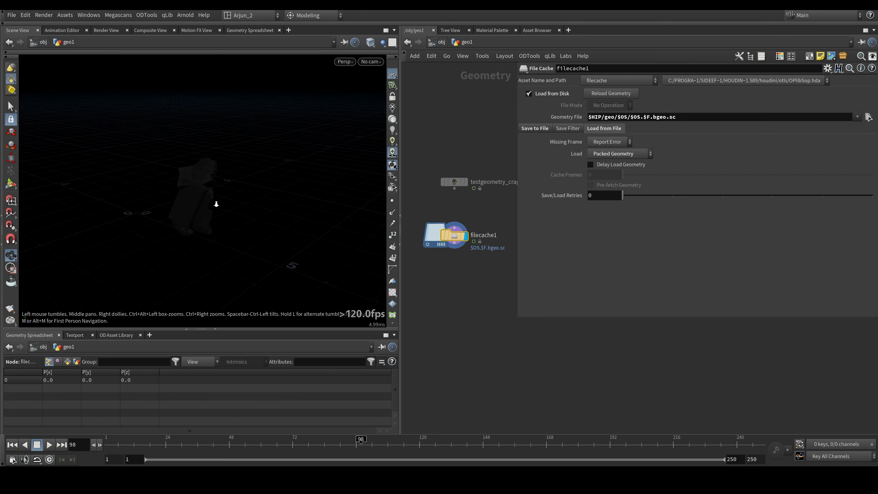
scroll(161, 202, up, 3)
scroll(161, 202, down, 5)
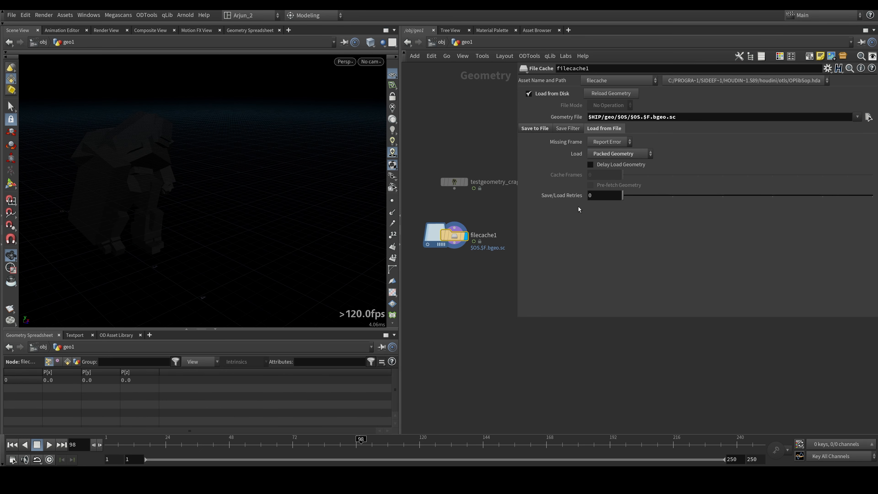
mouse_move(361, 445)
mouse_down()
mouse_move(686, 451)
mouse_move(440, 449)
mouse_up()
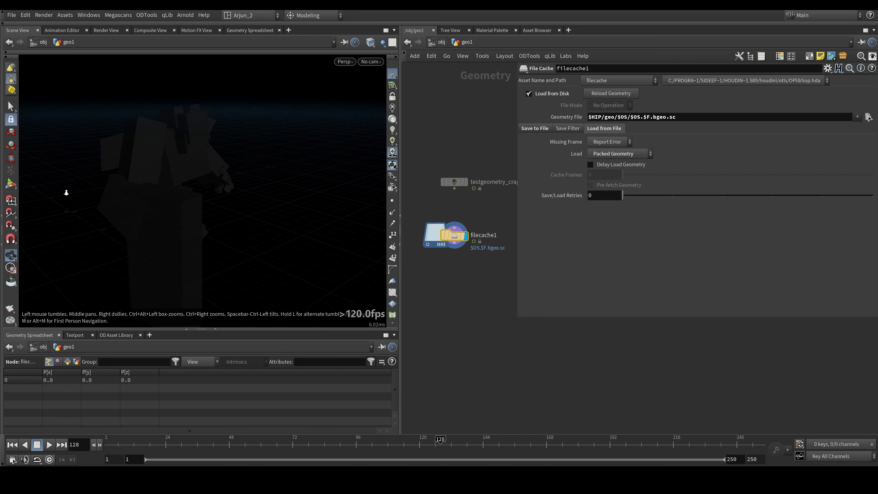
scroll(105, 197, down, 3)
Return filecache1's Load option to All Geometry and check the Display Packed As choices
click(608, 154)
click(606, 164)
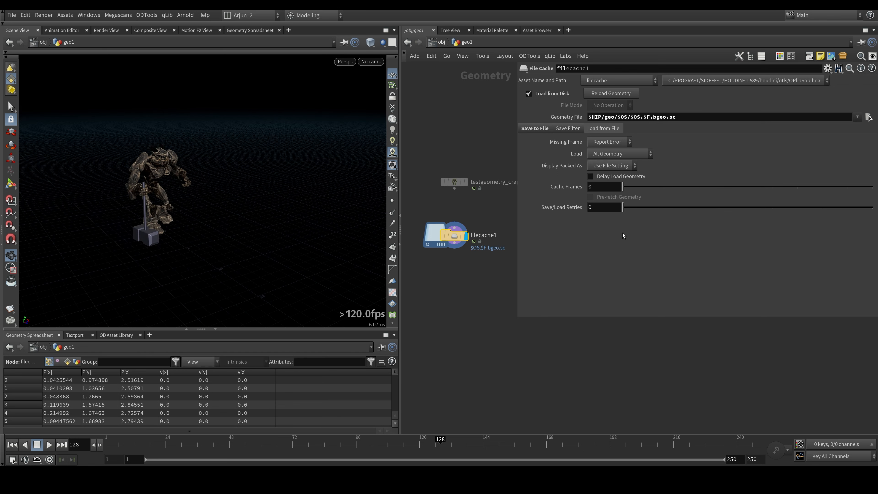
click(619, 167)
click(588, 170)
Switch filecache1's Load option to Packed Geometry and from there to Packed Disk Primitive
click(617, 154)
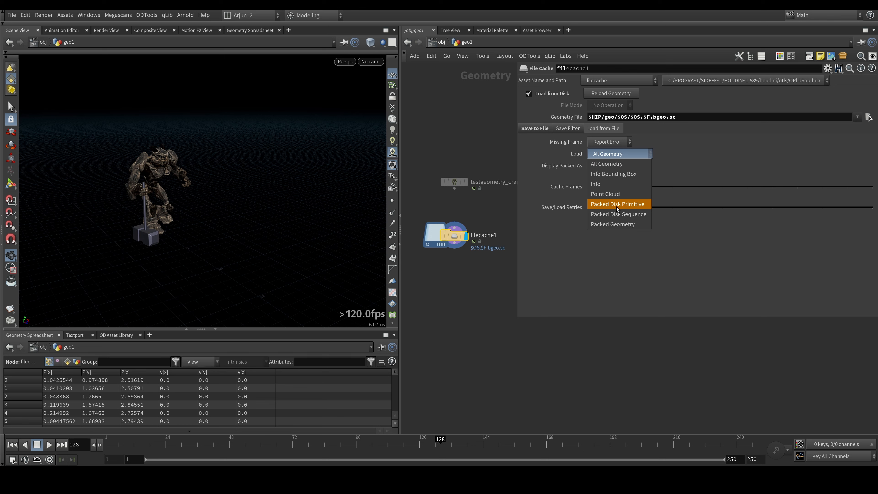
click(617, 221)
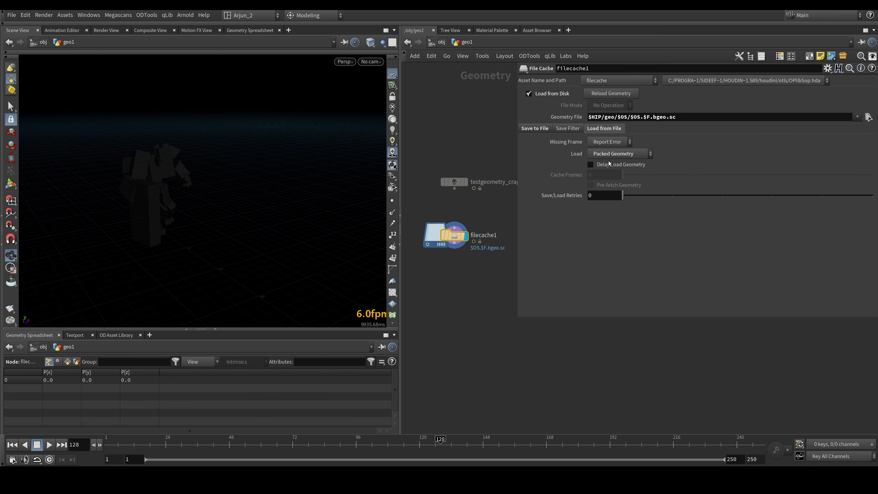
click(608, 154)
click(621, 206)
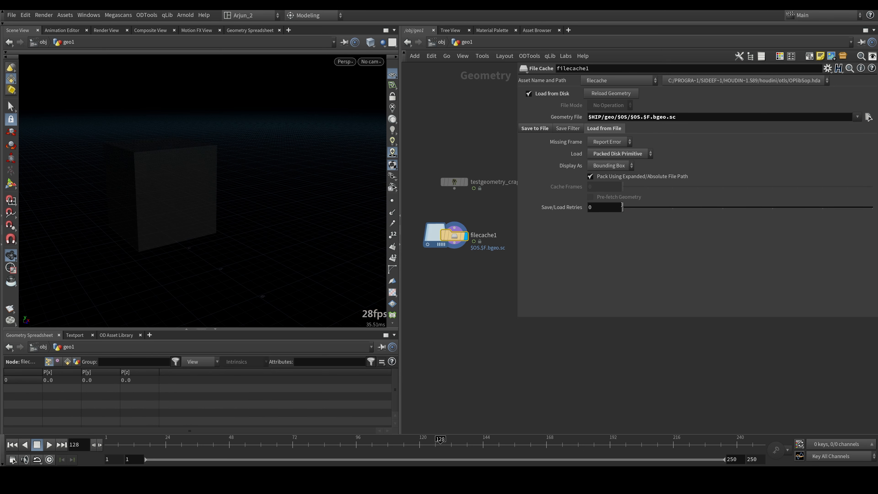
Compare the packed primitive's Display As modes: Full Geometry, Point Cloud, Bounding Box and Centroid
click(618, 166)
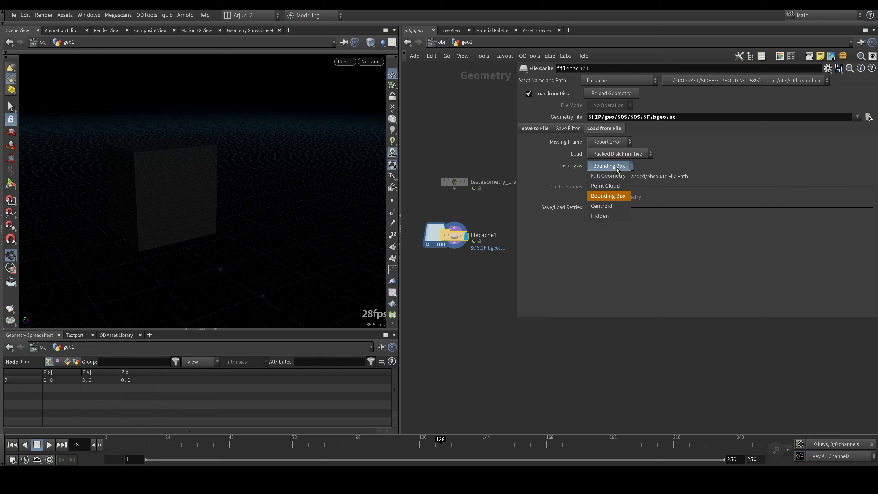
click(613, 180)
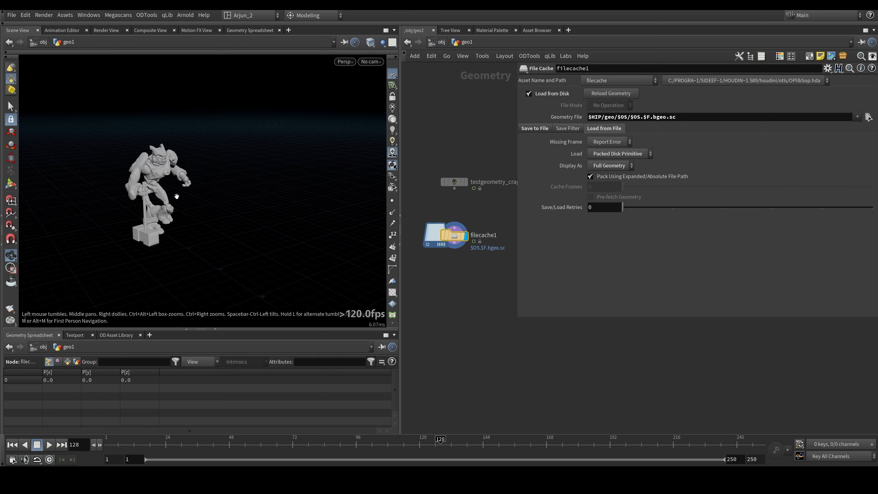
click(620, 168)
click(619, 186)
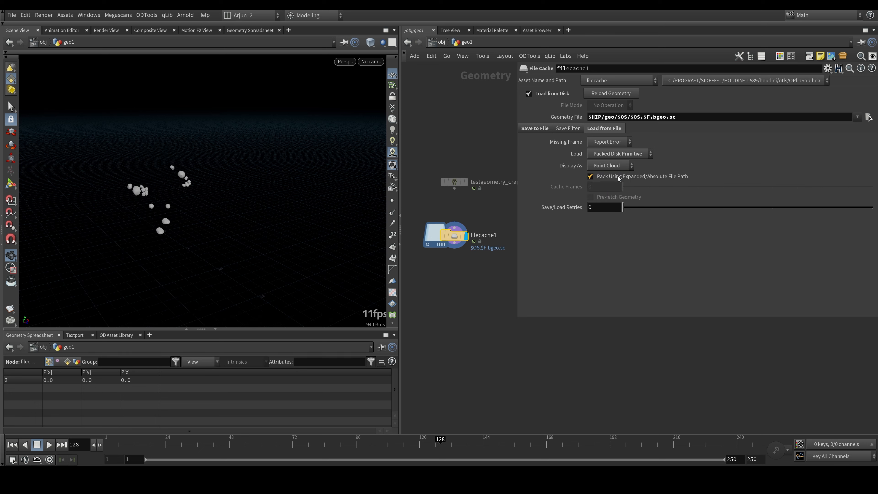
click(597, 167)
click(609, 196)
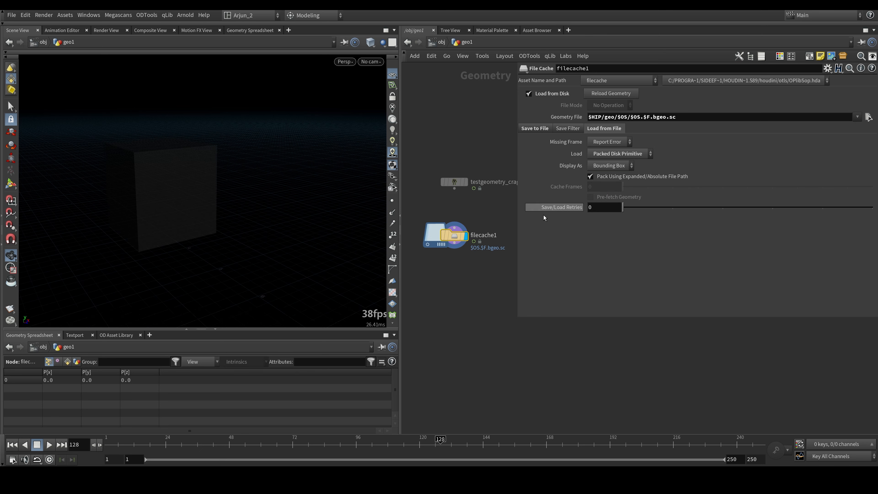
click(601, 165)
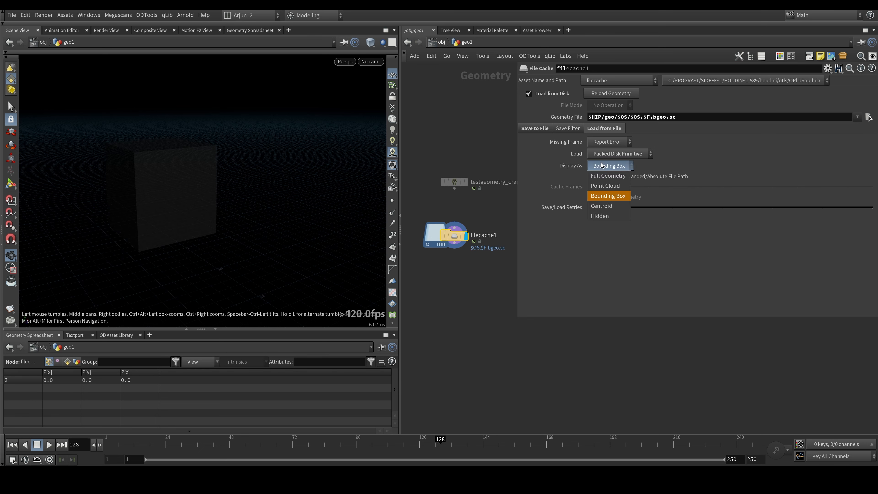
click(604, 206)
click(622, 165)
click(617, 167)
Restore filecache1's Load option to All Geometry and bring up its Save to File settings
click(618, 153)
click(615, 163)
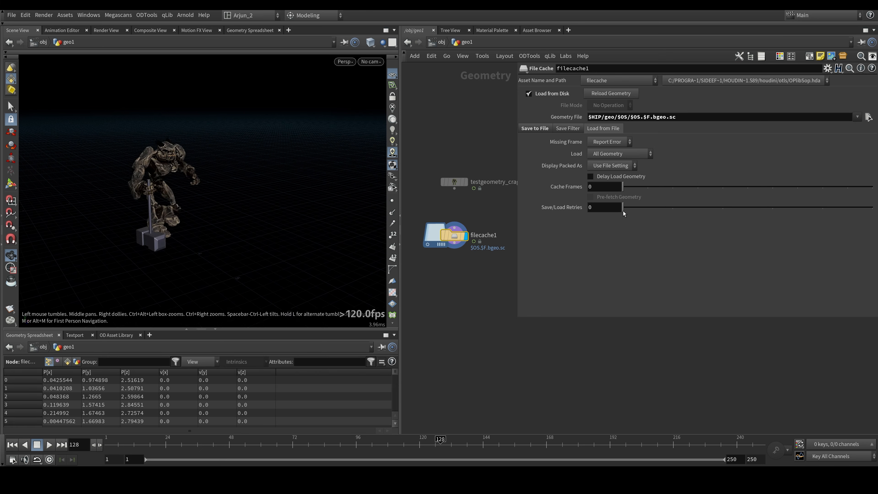
click(546, 128)
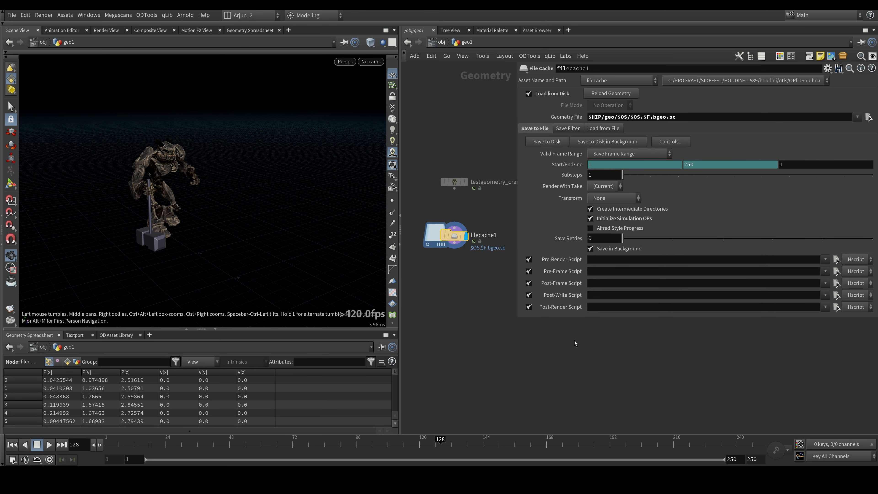
drag(518, 210, 559, 212)
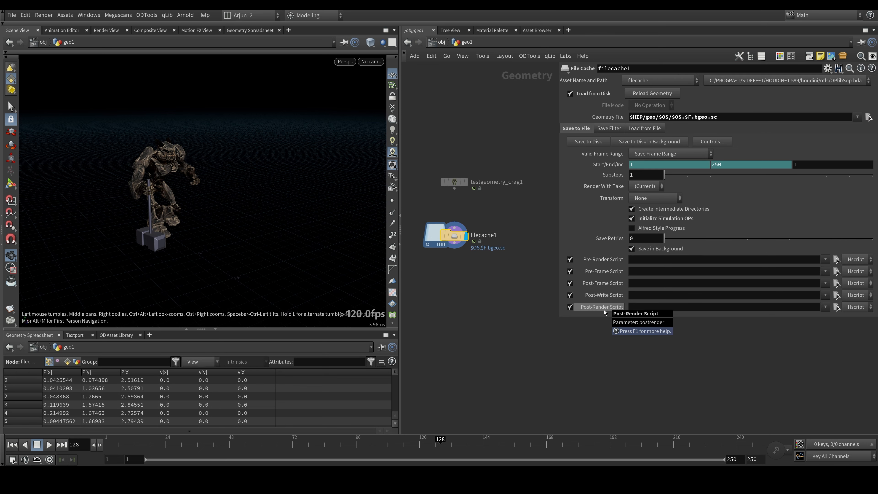
middle_drag(467, 276, 476, 223)
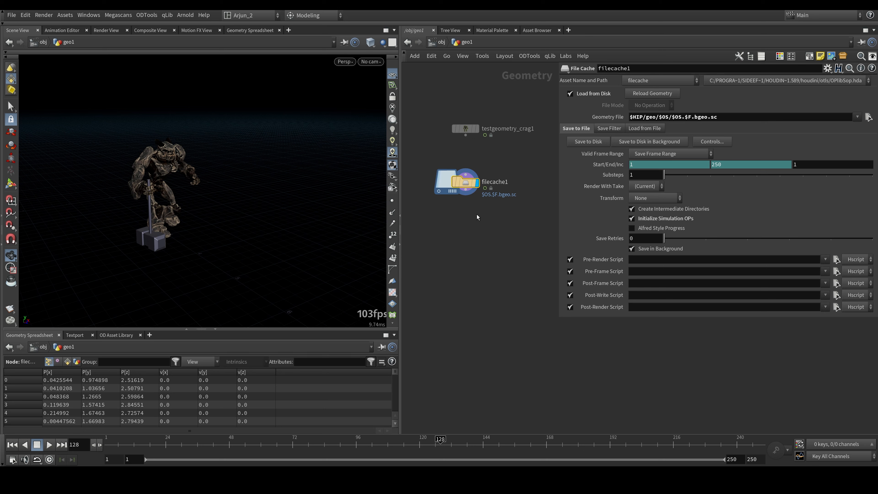
drag(430, 152, 517, 258)
mouse_move(487, 200)
drag(424, 155, 512, 255)
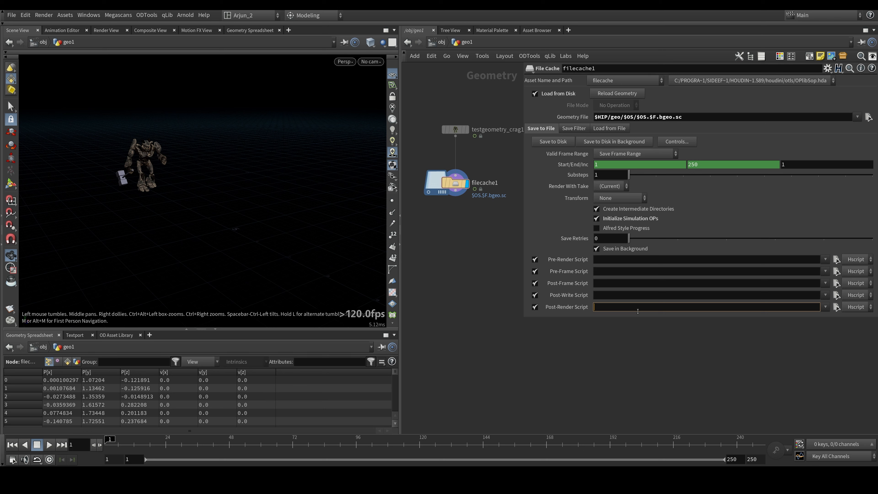
Enter hou.parm().pressButton() as filecache1's Post-Render Script and set the script language to Python
text(u.parm)
text(())
text(.press)
text(Butto)
text(n(*)
text())
click(856, 307)
click(862, 326)
Add a second File Cache node to the network below filecache1
key(Tab)
text(file)
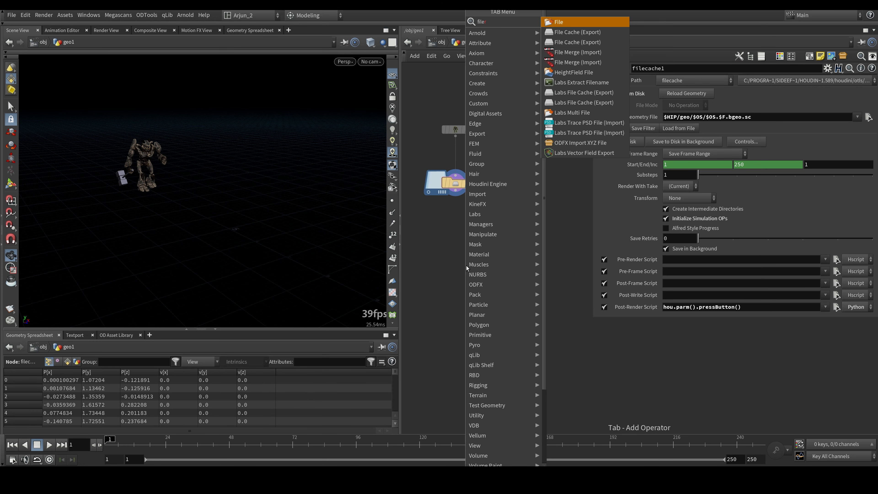
key(Down)
key(Return)
click(466, 266)
drag(465, 265, 468, 282)
Create a Sphere node connected to the input of the new File Cache node
click(467, 273)
key(Tab)
text(sphere)
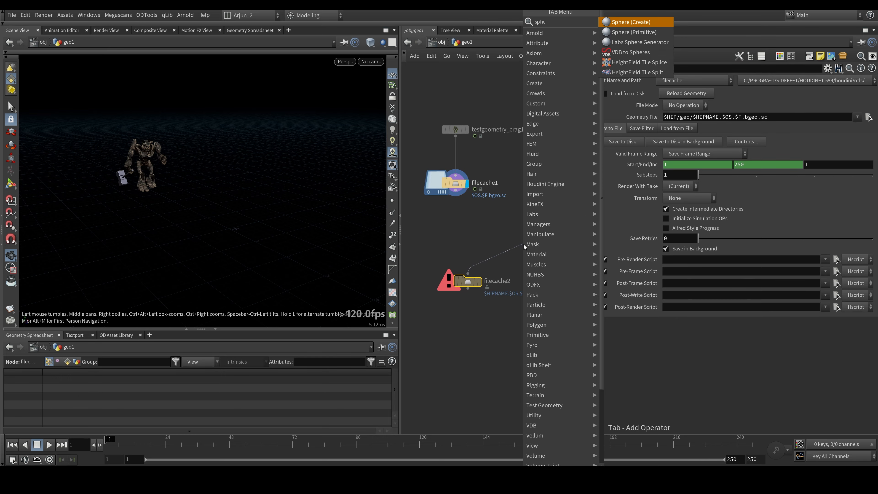
key(Return)
click(523, 244)
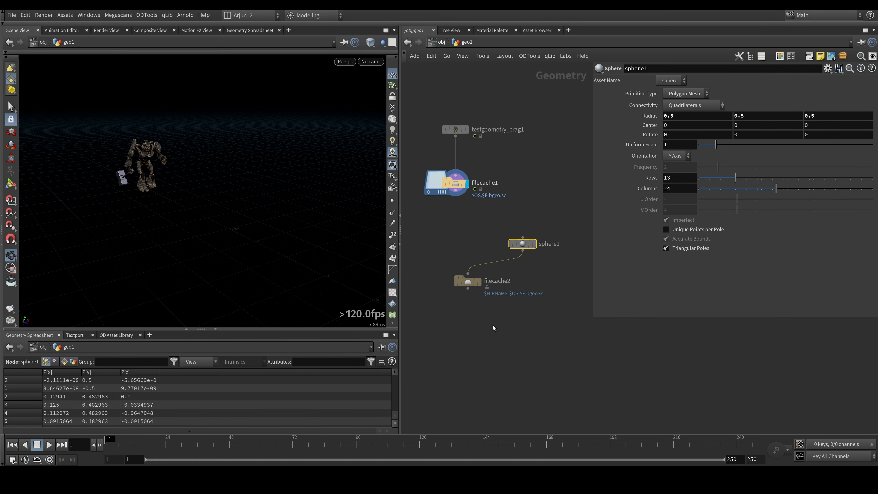
Insert the node path /obj/geo1/filecache2 inside the hou.parm() parentheses of filecache1's Post-Render Script
click(467, 282)
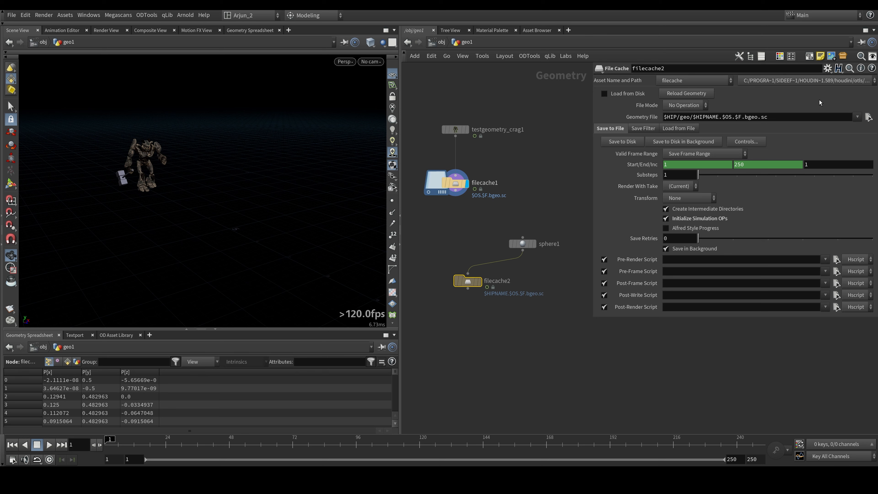
mouse_move(472, 285)
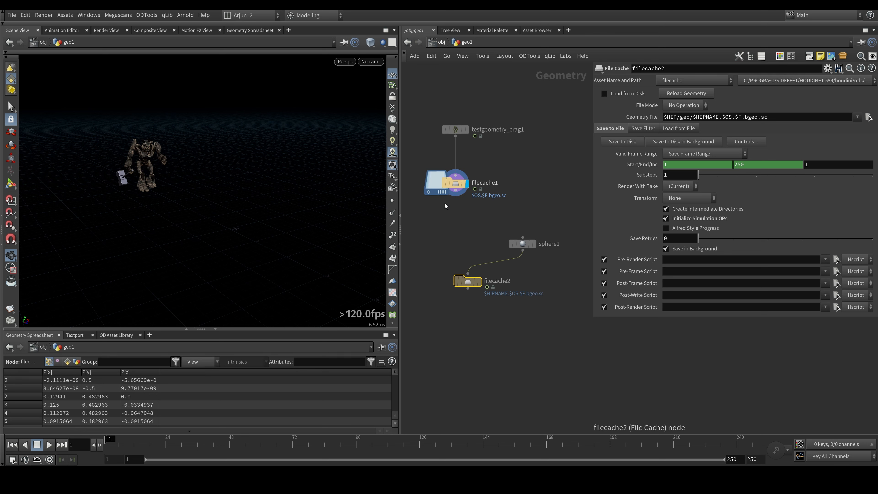
click(455, 184)
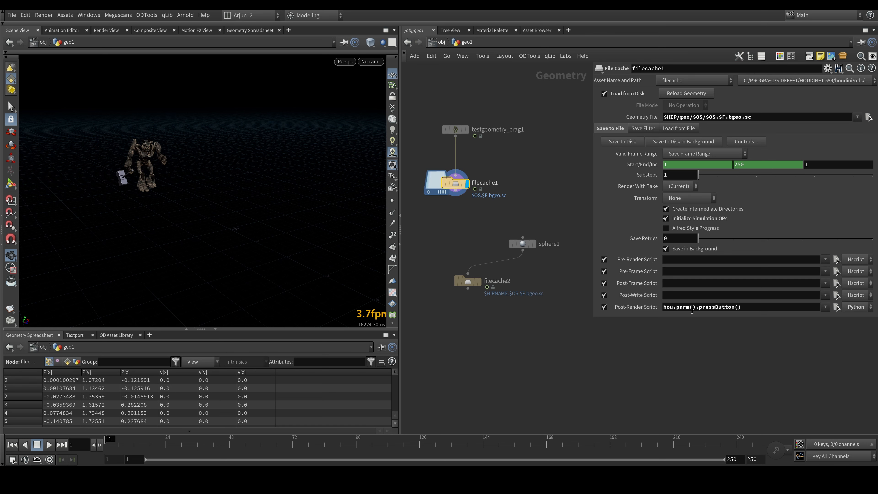
drag(592, 222, 546, 223)
text(/obj/geo1/filecache2)
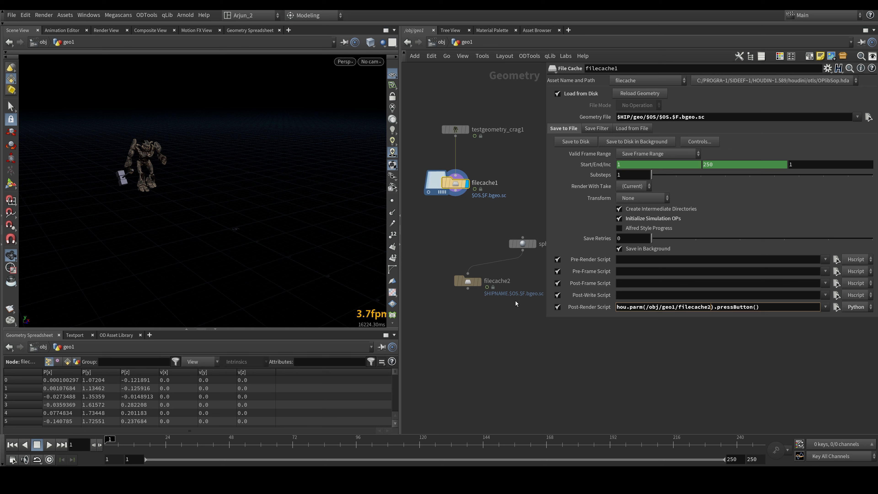
Complete filecache1's Post-Render Script as hou.parm('/obj/geo1/filecache2/executebackground').pressButton()
mouse_move(476, 284)
text(/executebackground')
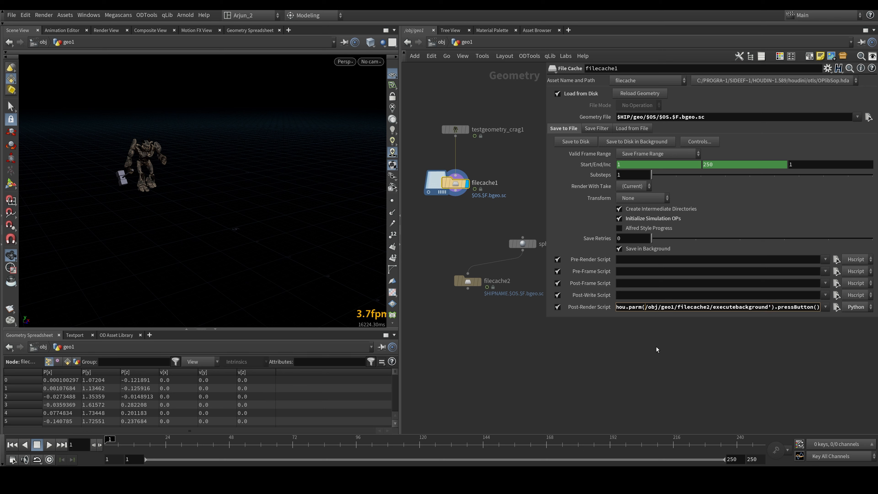
text(')
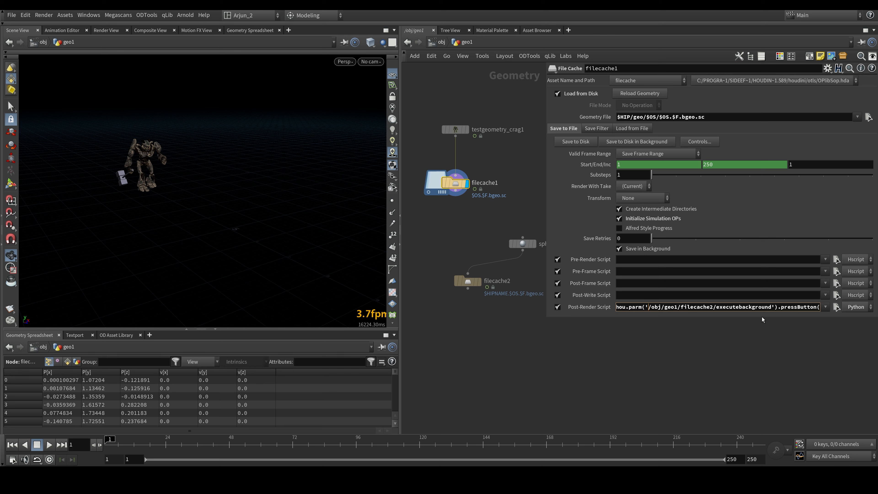
key(Return)
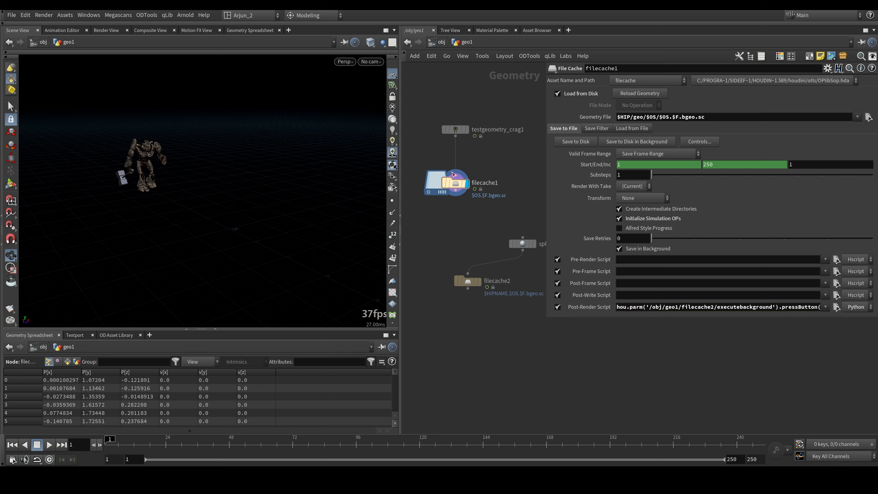
Set filecache2's Geometry File to $HIP/geo/$OS/$OS.$F.bgeo.sc and enable Load from Disk
drag(409, 150, 496, 266)
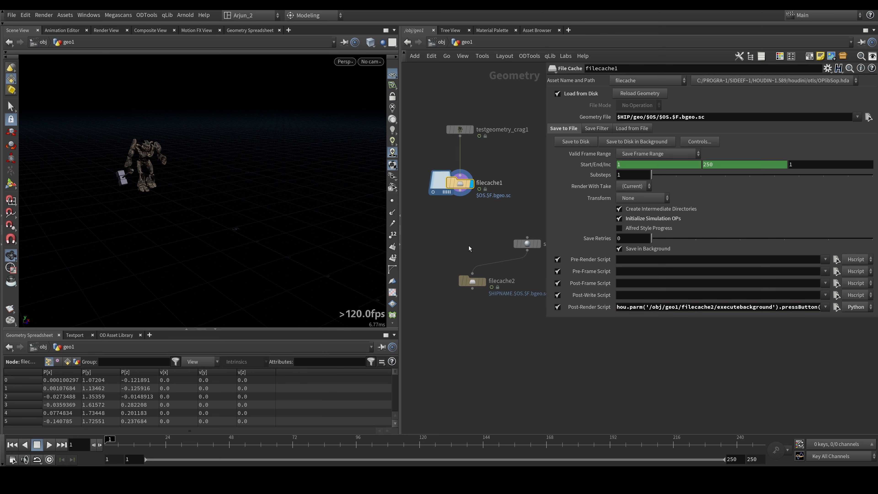
click(472, 281)
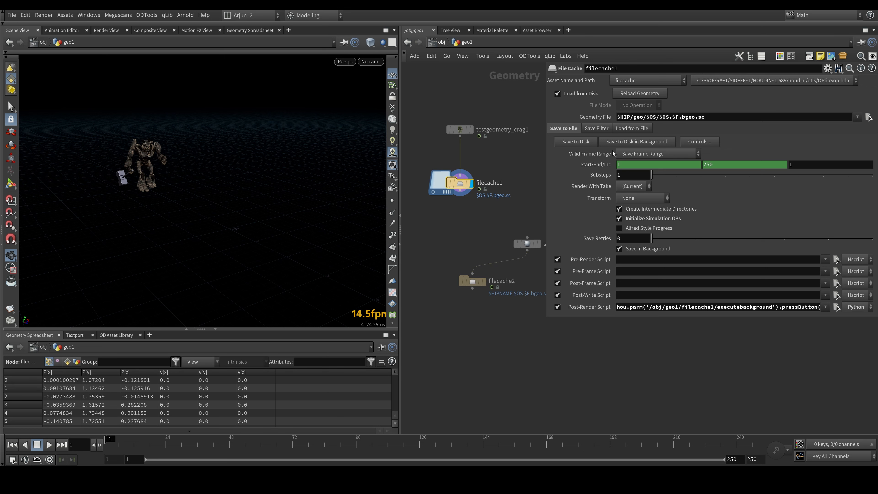
click(734, 118)
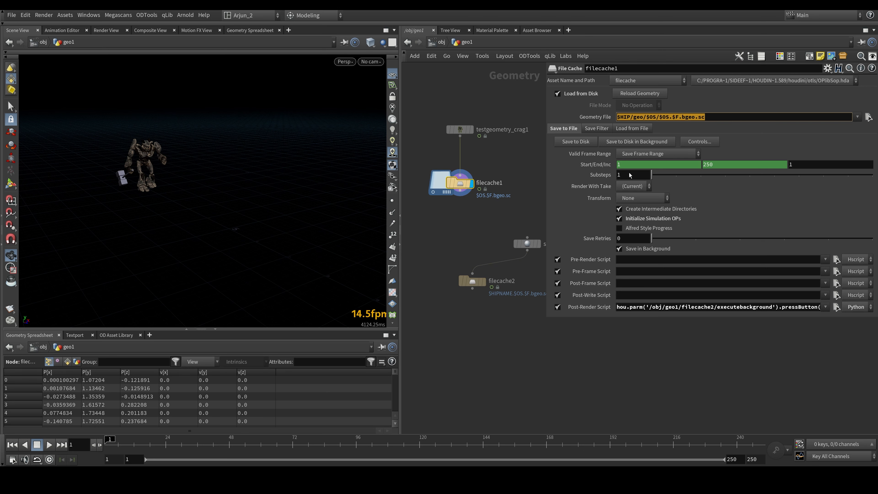
click(483, 284)
click(726, 117)
click(726, 117)
key(Return)
click(557, 94)
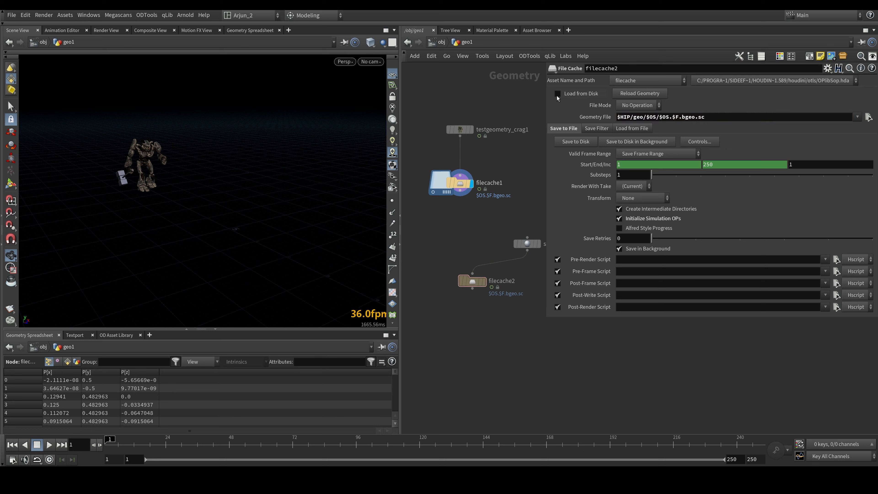
Save filecache1 to disk in the background, erasing and replacing the existing cache
click(444, 187)
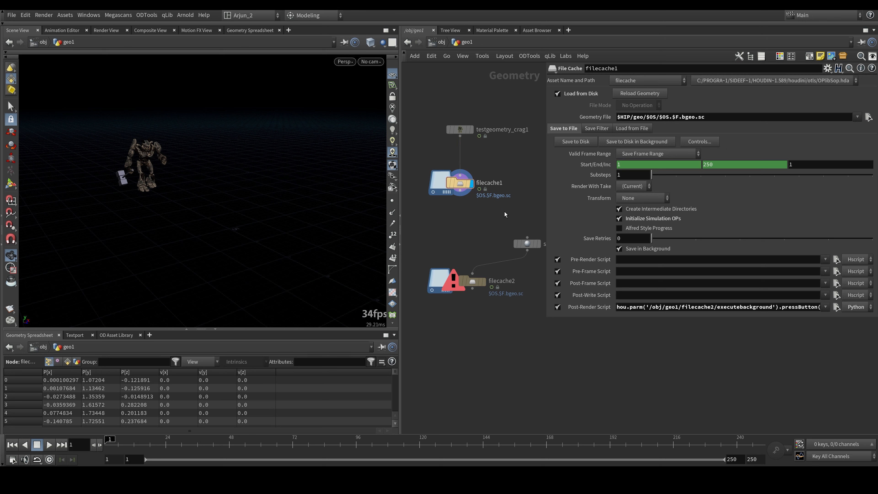
click(625, 141)
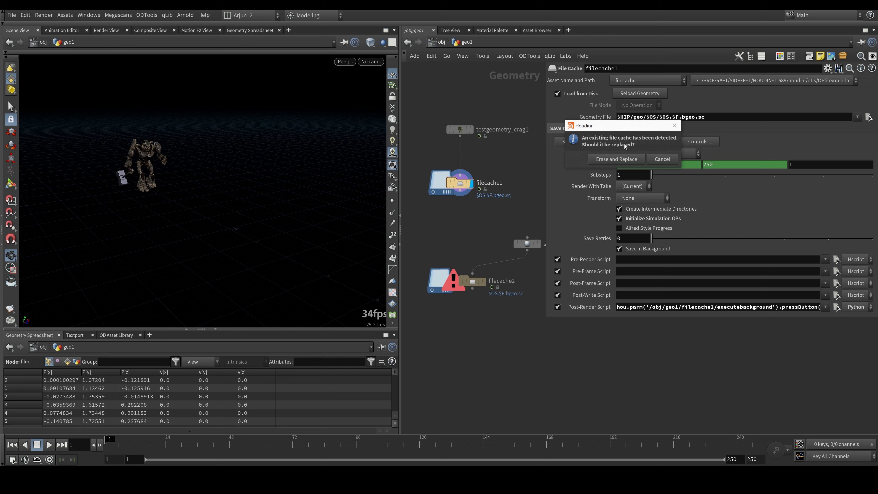
click(617, 160)
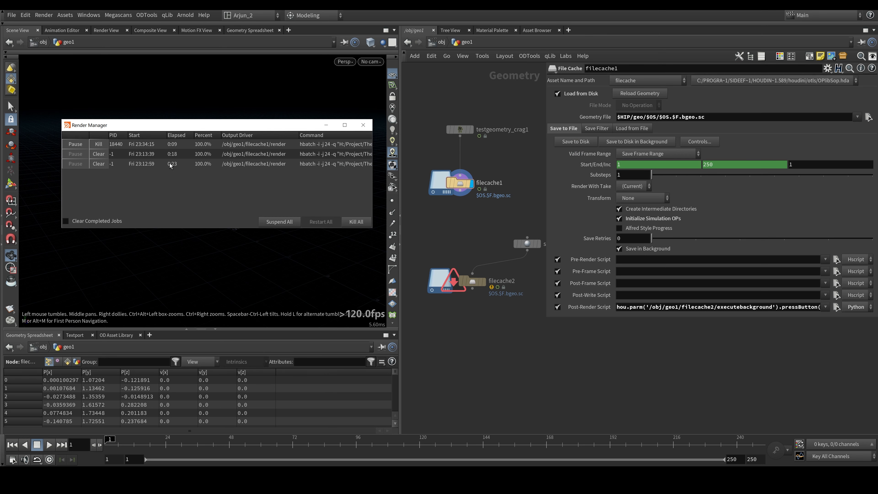
Display filecache2's cached geometry in the viewport and close the Render Manager
drag(438, 252, 495, 337)
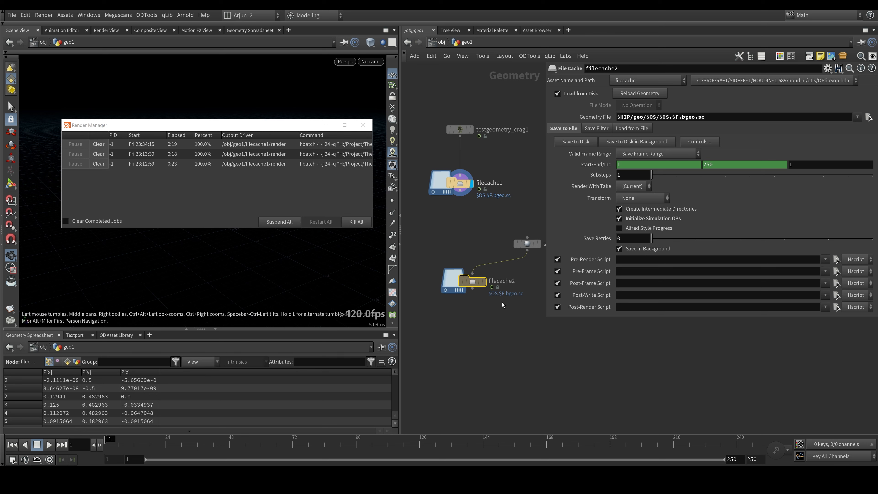
click(483, 281)
click(363, 125)
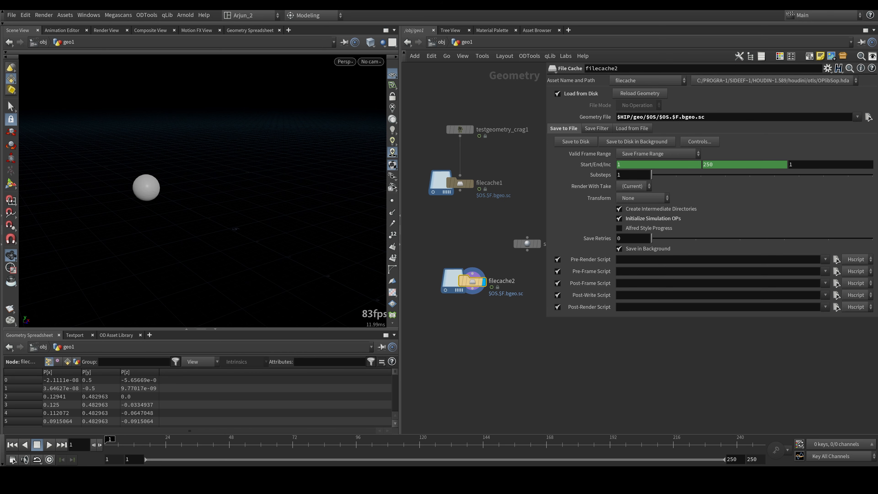
Switch to File Explorer, examine the cached files in the filecache1 and filecache2 folders, and return to Houdini
key(alt+Tab)
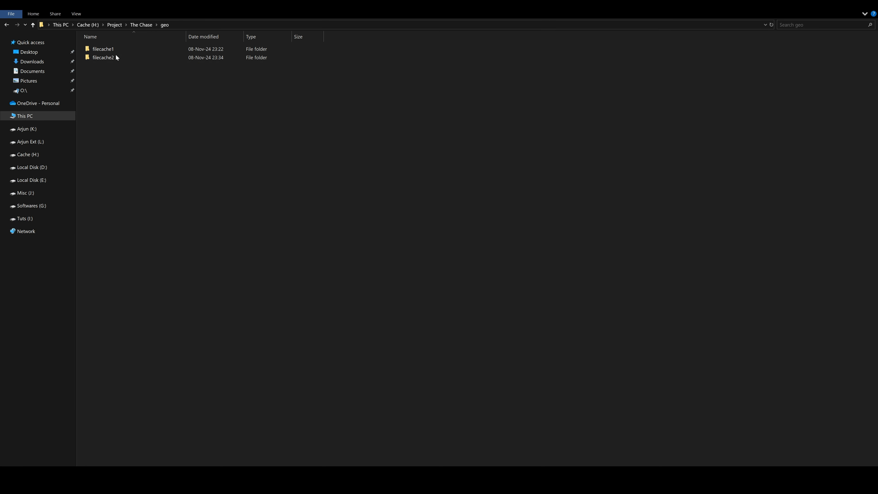
double_click(122, 51)
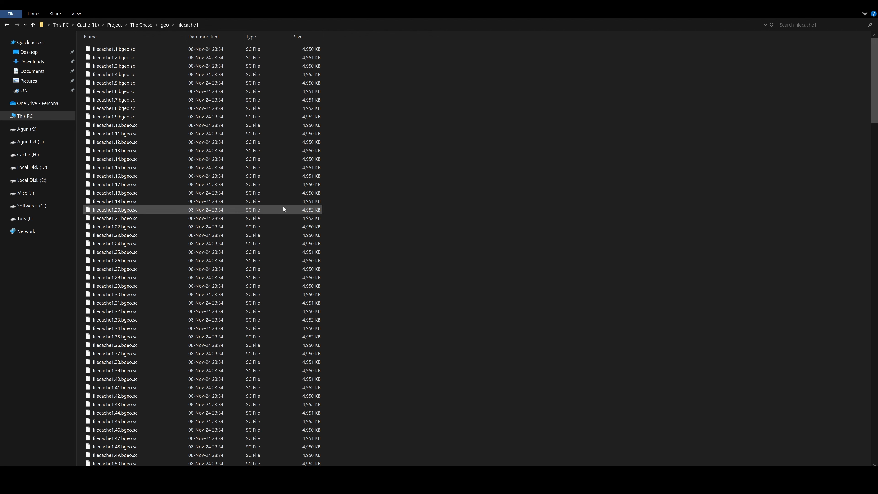
key(alt+Up)
double_click(118, 58)
scroll(380, 143, down, 3)
scroll(354, 205, down, 4)
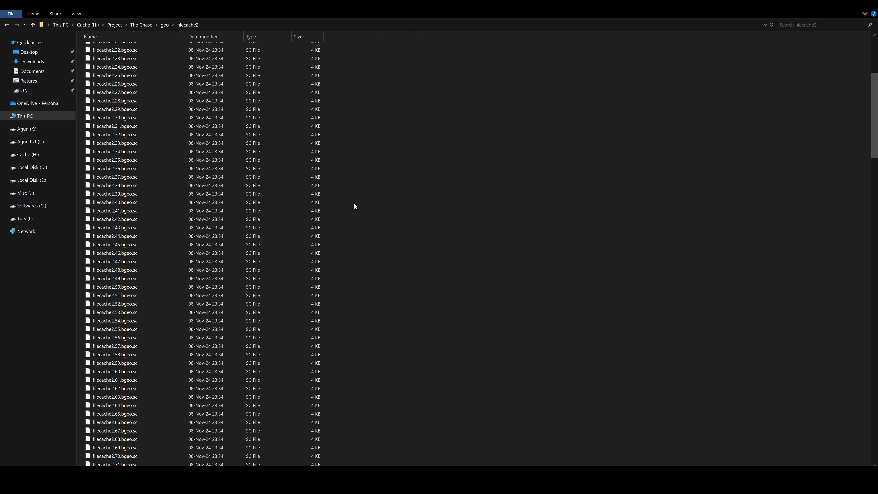
key(alt+Up)
key(alt+Tab)
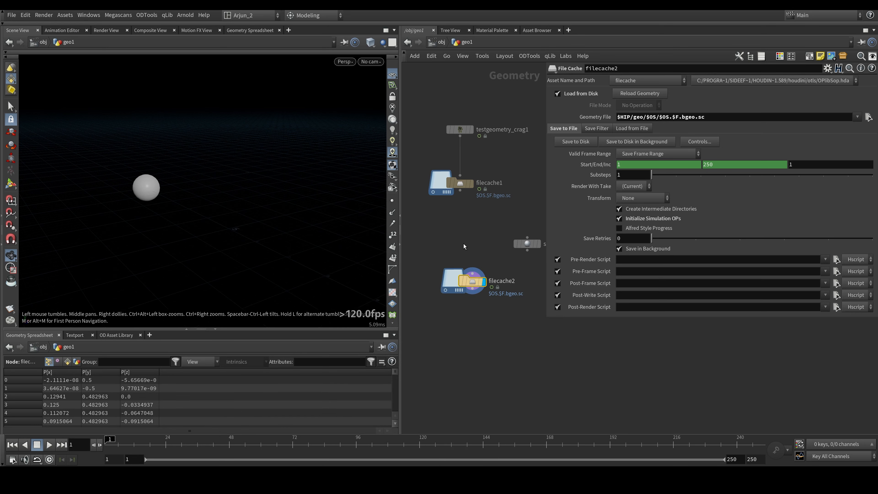
Move filecache2 down, add a DOP Network node in the space above it, and display the new node
drag(470, 282, 462, 332)
key(Tab)
text(dop)
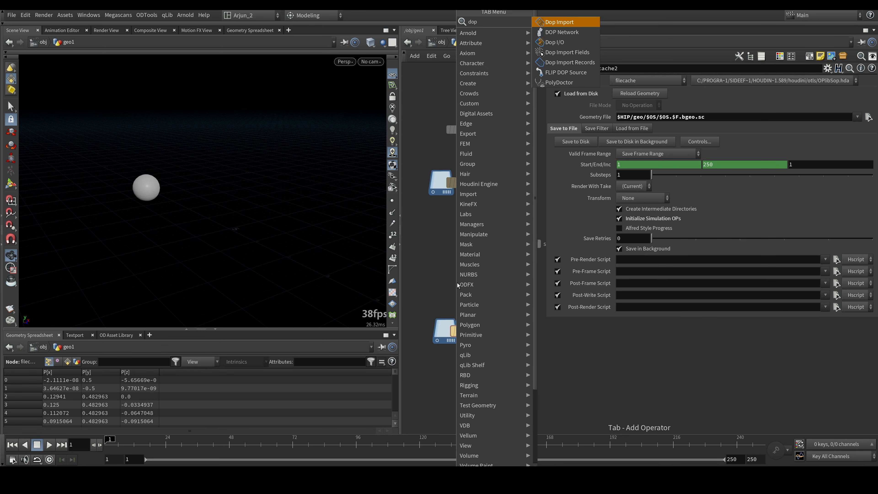
key(Down)
key(Return)
click(469, 285)
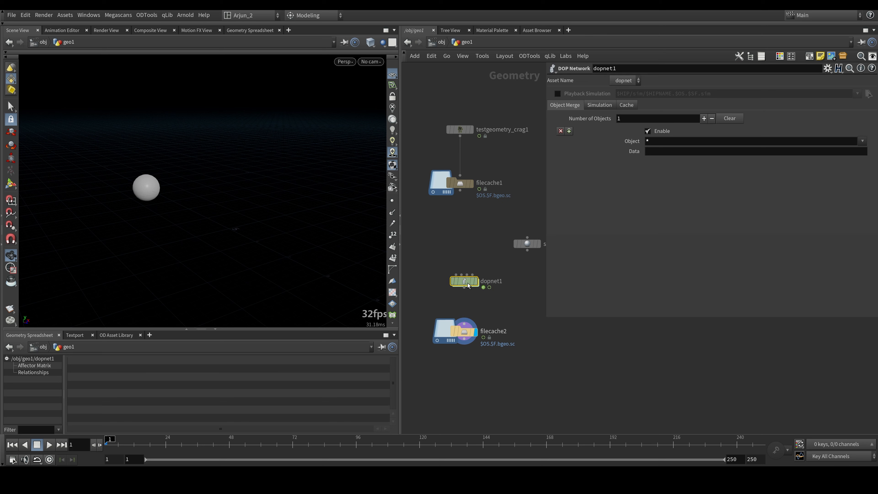
click(476, 281)
Examine dopnet1's Cache settings, preview timeline caching, and switch Cache Simulation off and back on
click(625, 105)
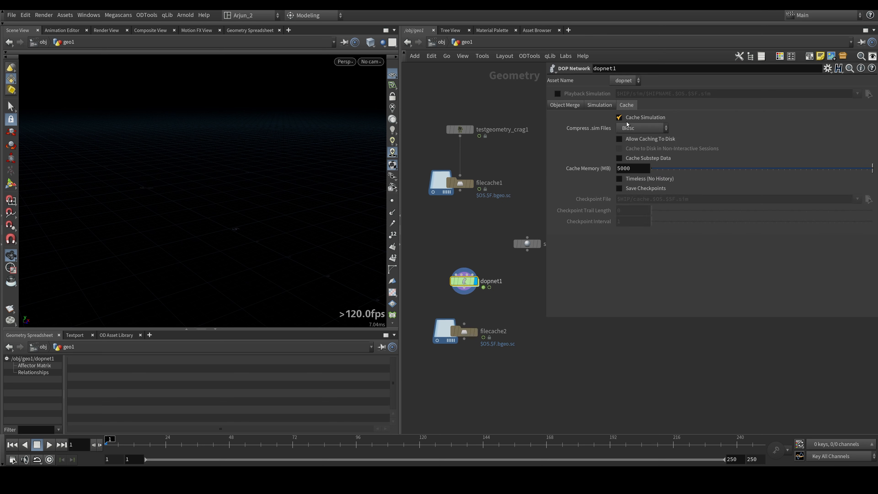
drag(546, 118, 506, 119)
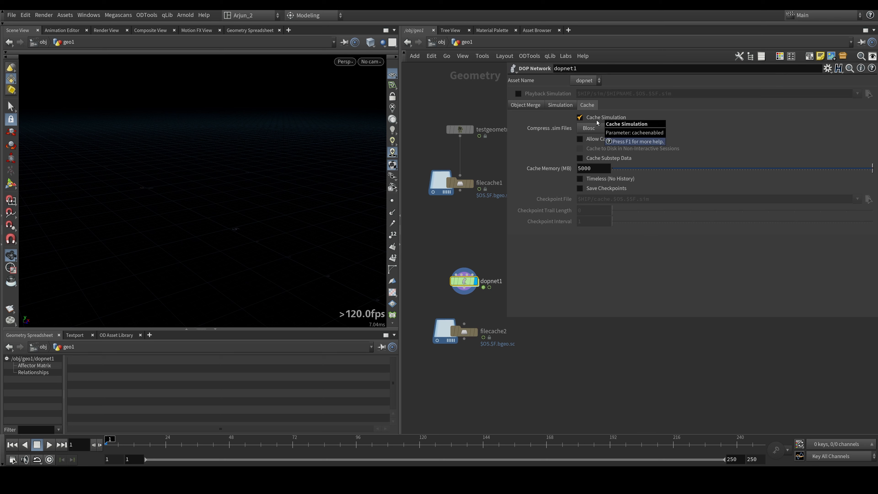
key(Up)
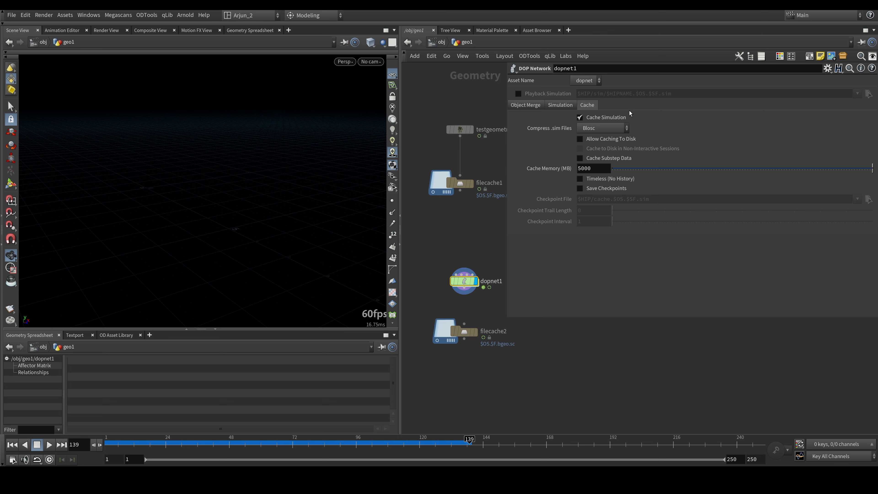
click(601, 118)
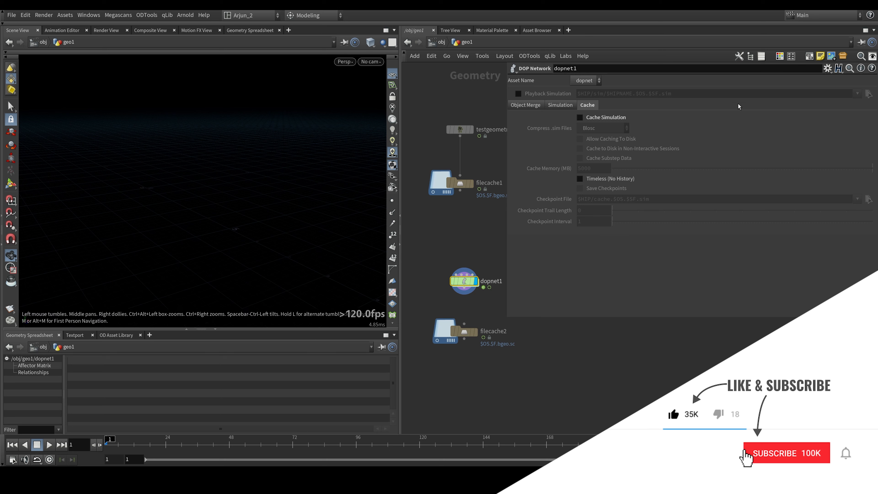
click(612, 117)
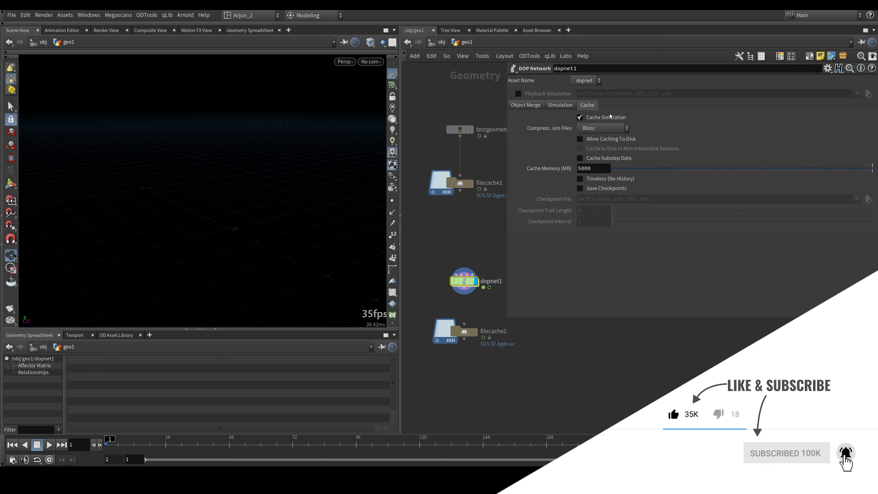
Review the compression choices for dopnet1's .sim files, keeping Blosc
click(618, 127)
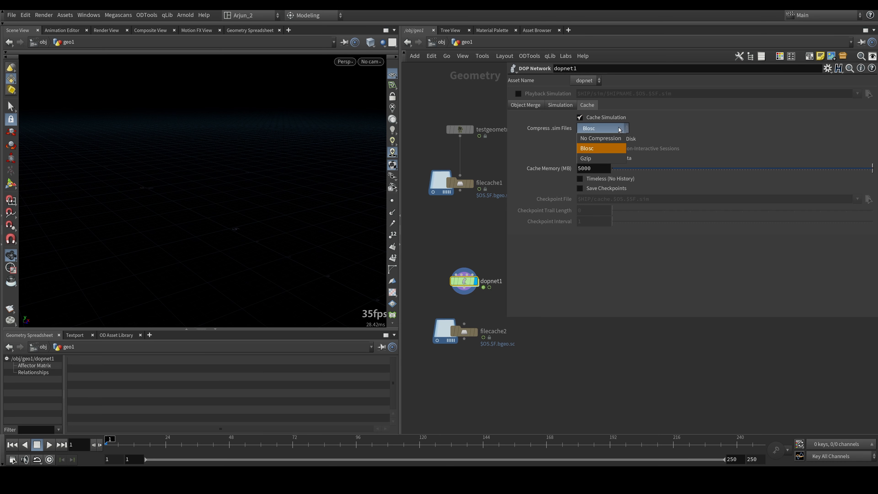
click(595, 158)
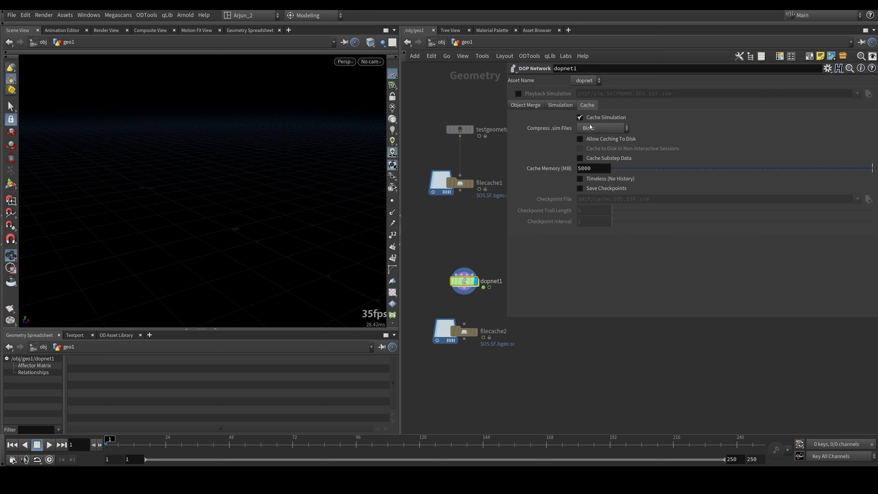
click(608, 131)
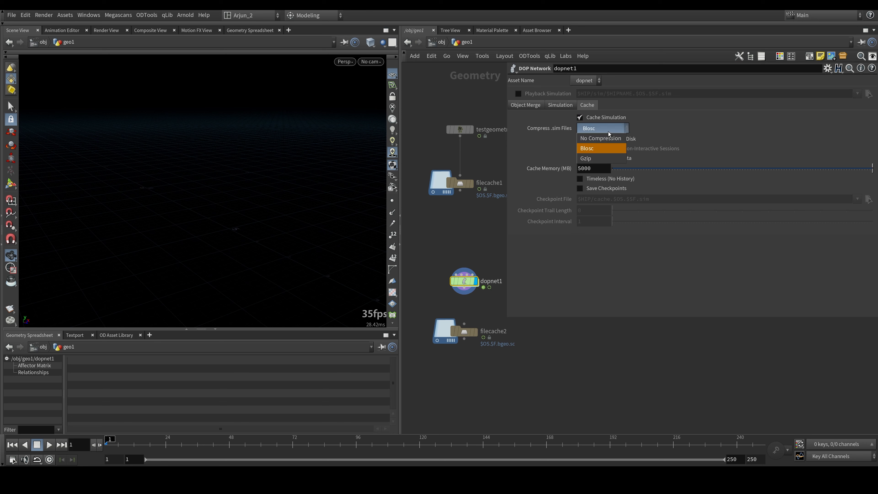
click(612, 295)
Enable Allow Caching To Disk on dopnet1 and set its Cache Memory to 15000 MB
click(580, 139)
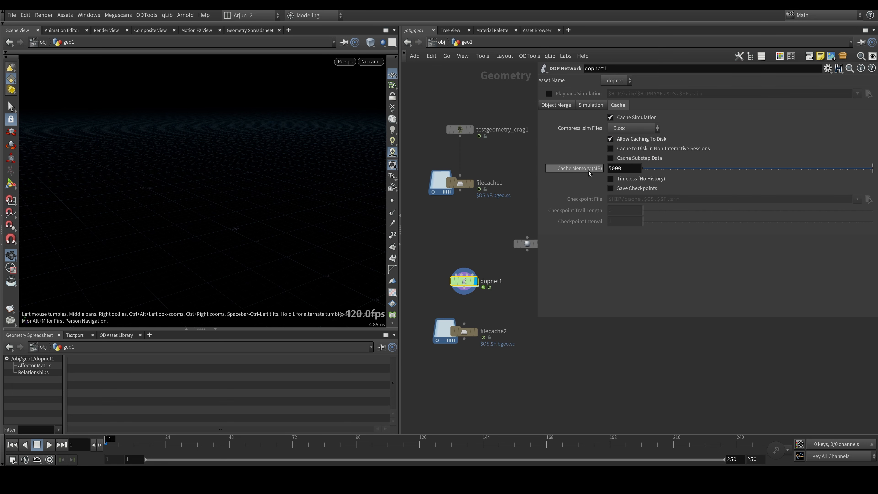
click(610, 169)
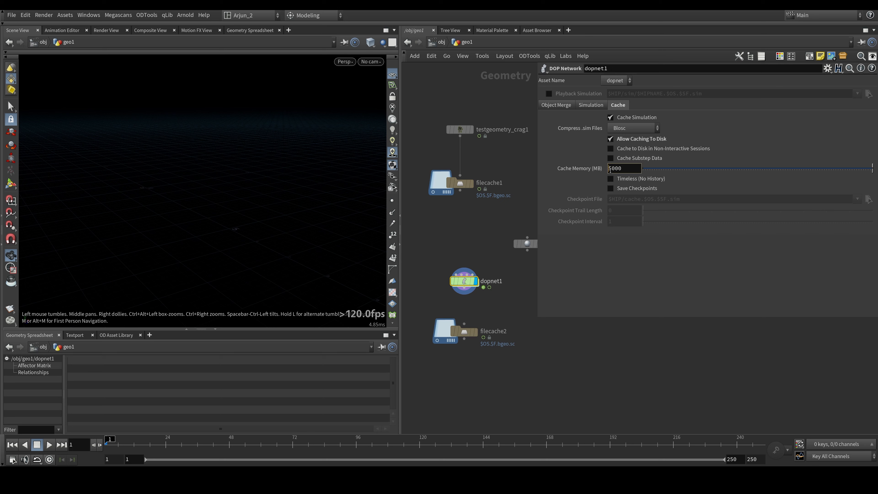
double_click(627, 170)
text(15000)
key(Return)
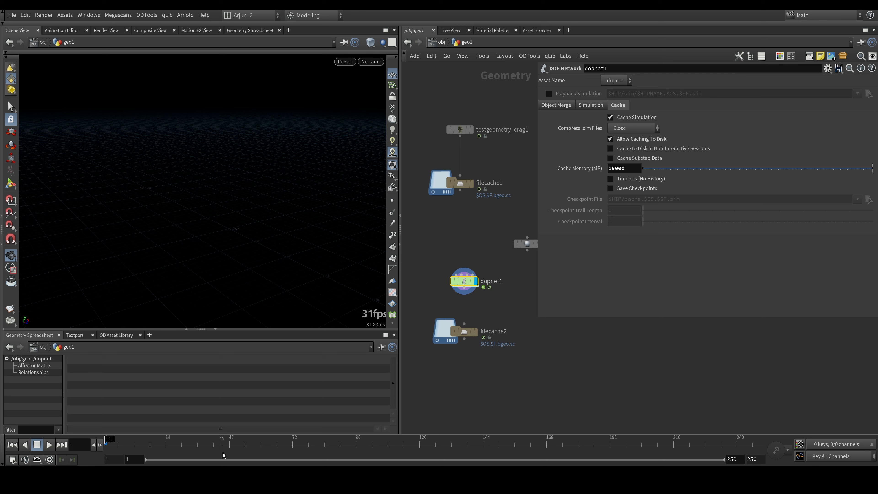
Scrub the timeline forward to cache simulation frames and set dopnet1's Cache Memory to 5000 MB
drag(228, 451, 294, 449)
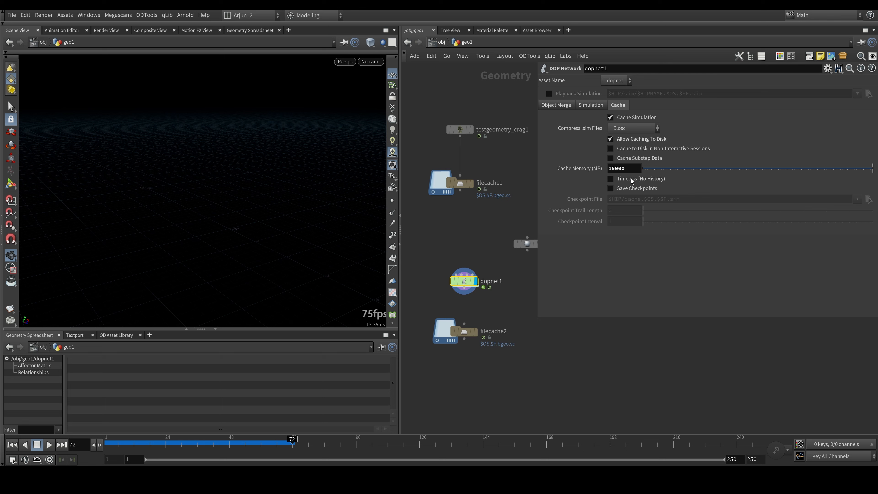
key(BackSpace)
key(Return)
key(Up)
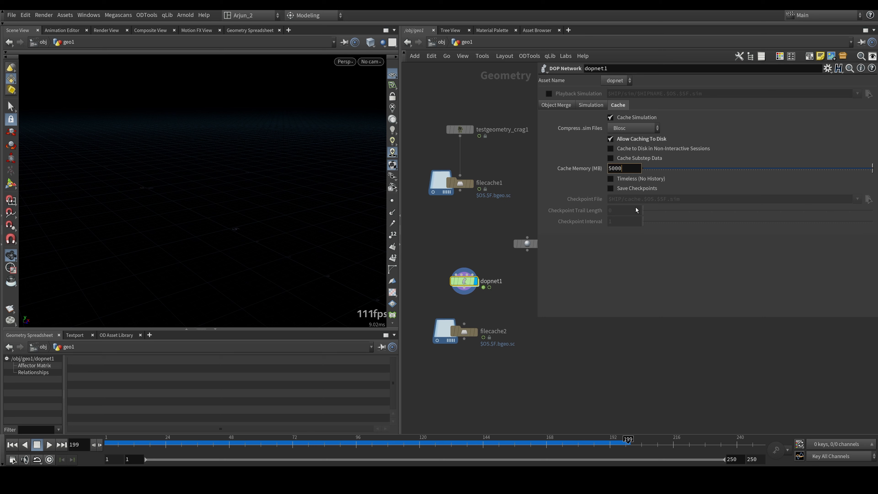
Set dopnet1's Cache Memory to 15000 MB, scrub through the simulation frames, and return to frame 1
click(611, 169)
text(15000)
key(Return)
drag(359, 448, 387, 447)
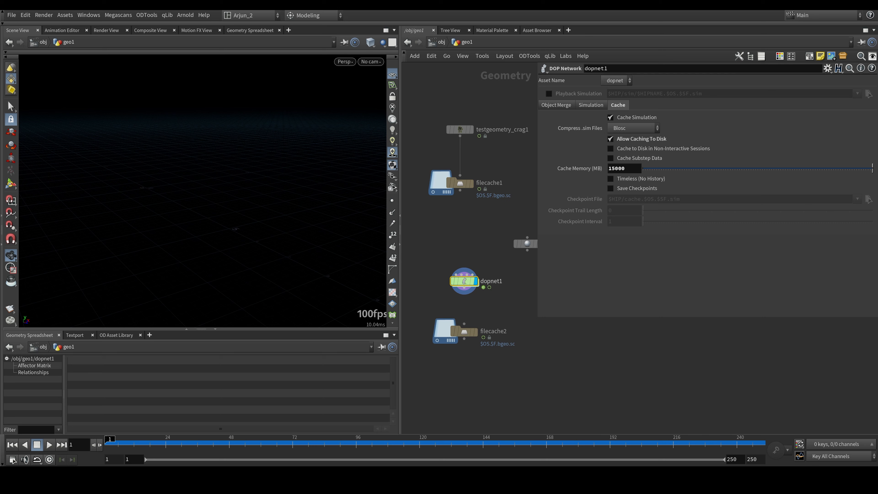
click(249, 443)
drag(250, 440, 108, 440)
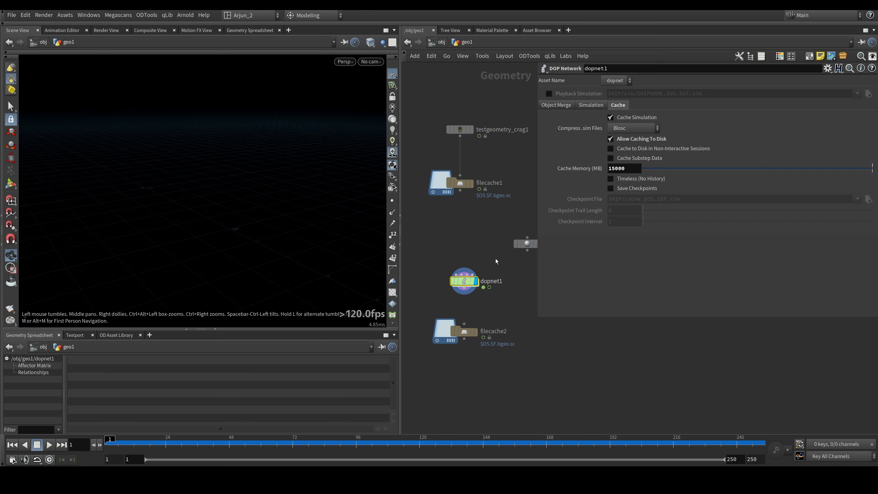
Select filecache2 and display its cached sphere in the viewport
click(476, 332)
click(477, 334)
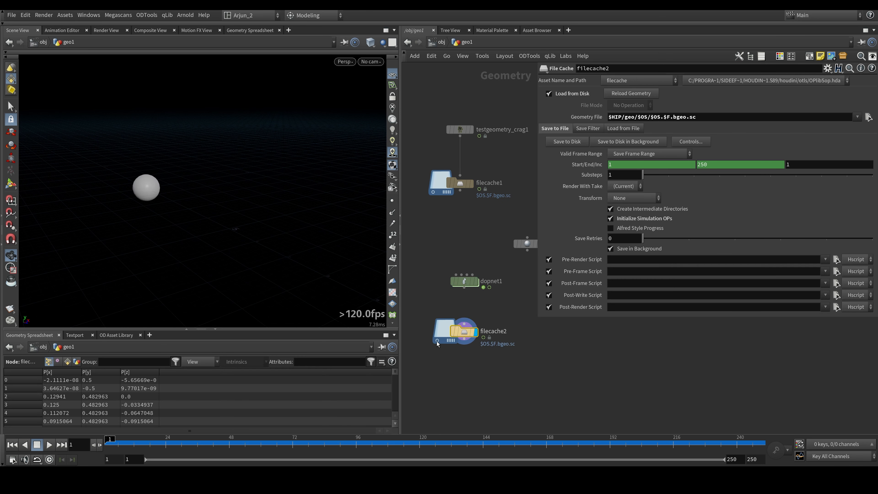
drag(428, 306, 517, 362)
Display dopnet1 and enable Save Checkpoints in its cache settings
click(470, 282)
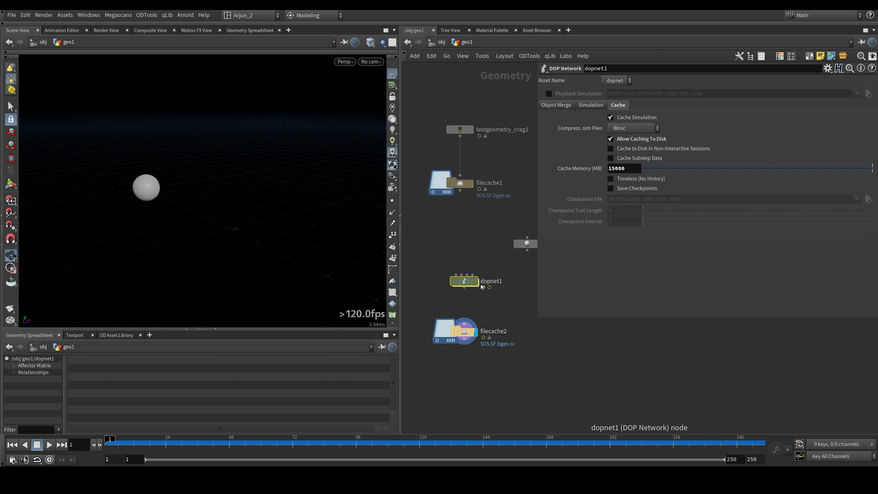
click(477, 283)
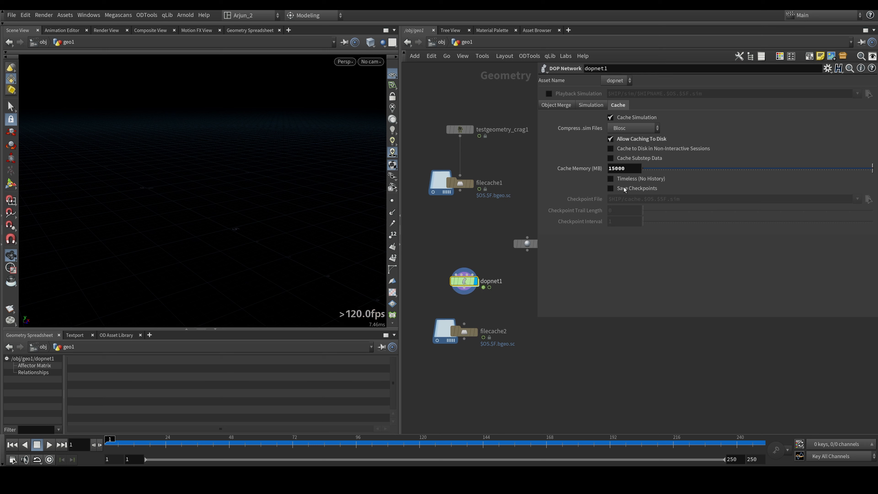
click(631, 188)
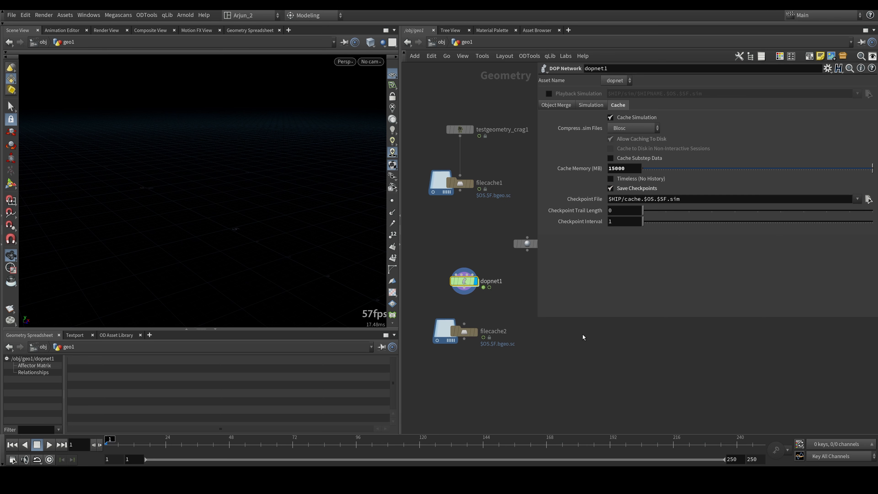
Show filecache2's save parameters without changing the displayed node
mouse_move(344, 482)
click(446, 333)
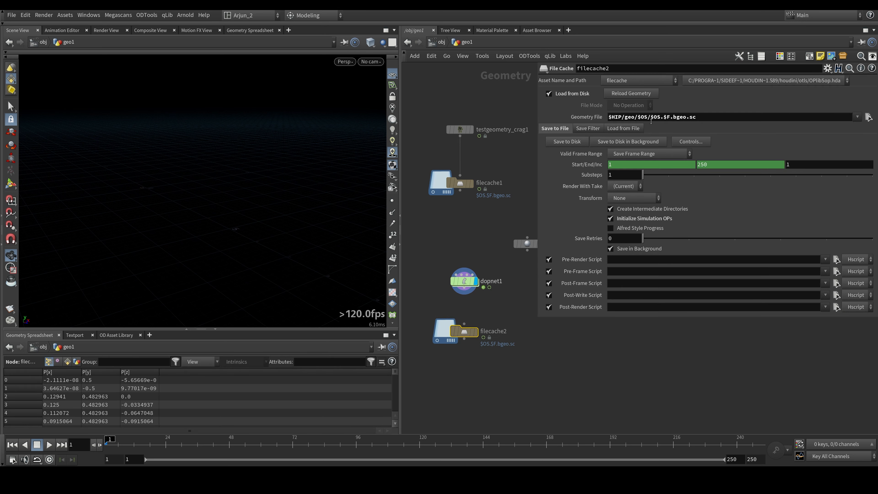
Compare the file extension in filecache2's Geometry File path with the one in dopnet1's Checkpoint File path
click(667, 117)
drag(697, 118, 674, 118)
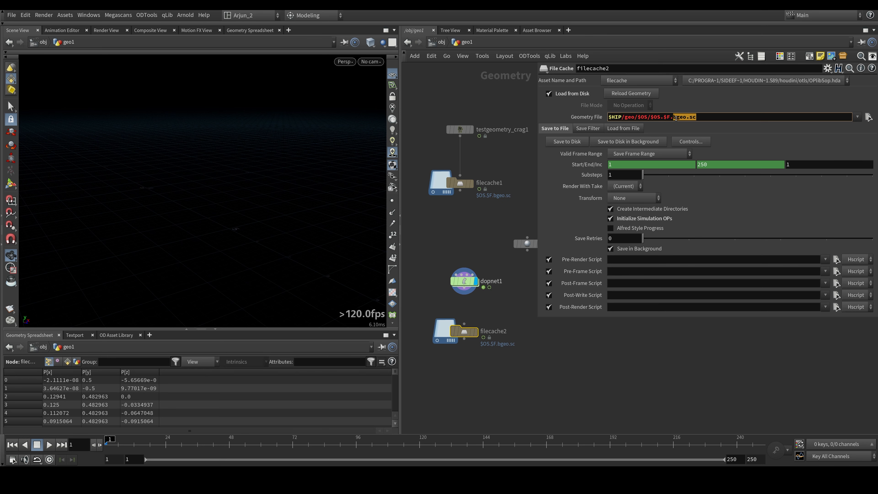
click(463, 280)
click(684, 199)
click(696, 282)
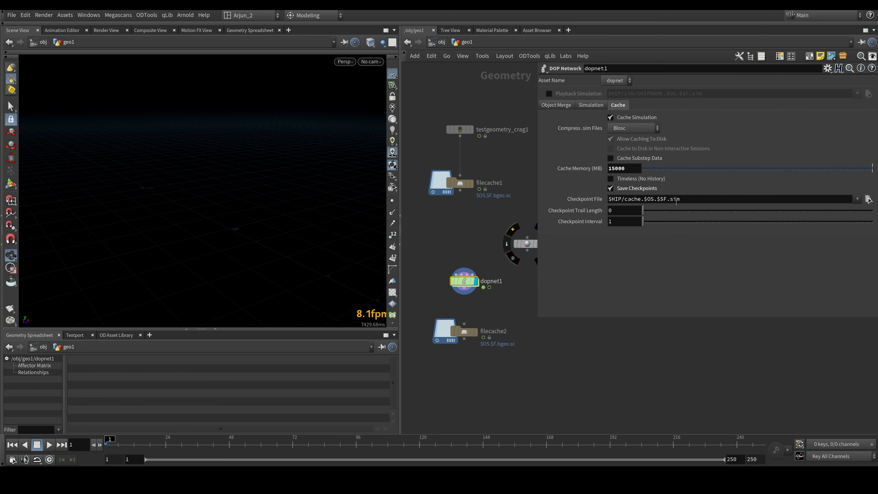
double_click(661, 200)
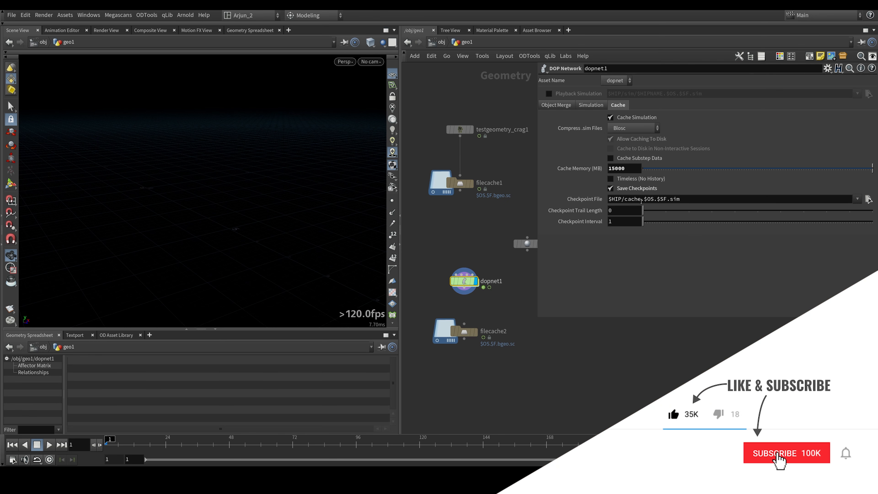
double_click(629, 200)
click(601, 234)
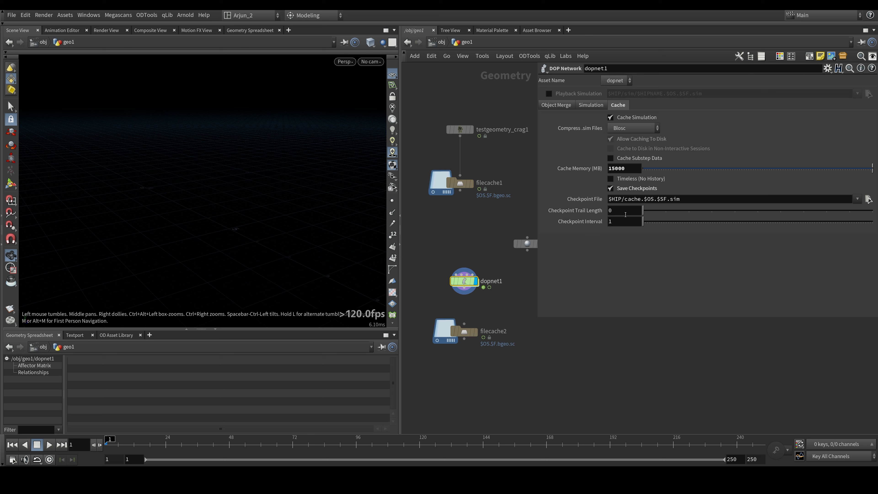
Set dopnet1's Checkpoint Trail Length to 3 and Checkpoint Interval to 15, and simulate to frame 15
text(3)
key(Return)
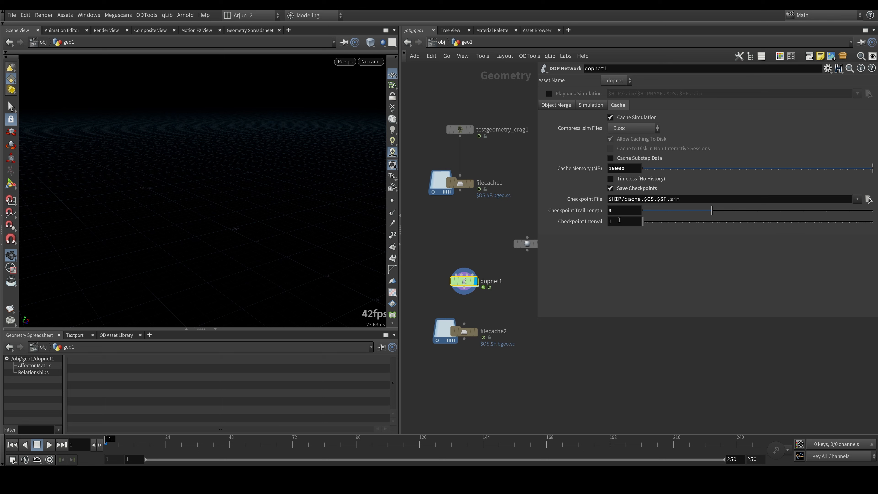
click(619, 224)
text(5)
key(Return)
double_click(628, 225)
click(144, 445)
mouse_move(538, 246)
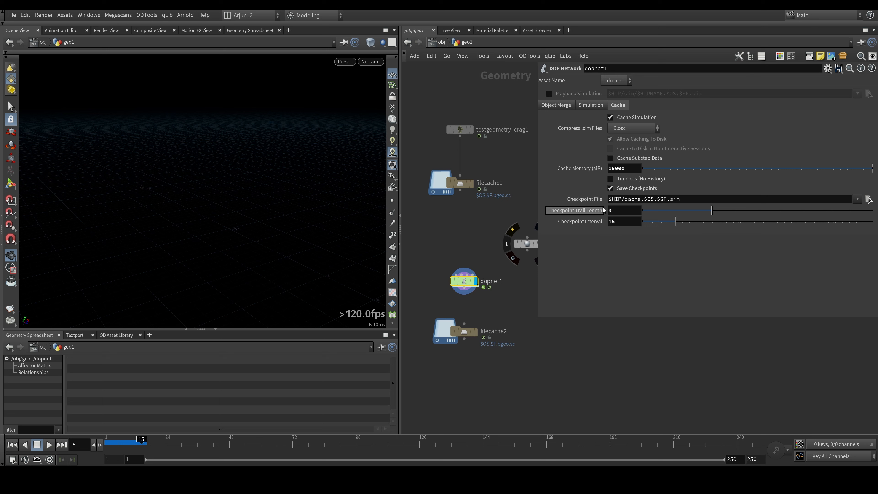
Try a Checkpoint Trail Length of 5 on dopnet1 and restore it to 3
drag(620, 209, 604, 212)
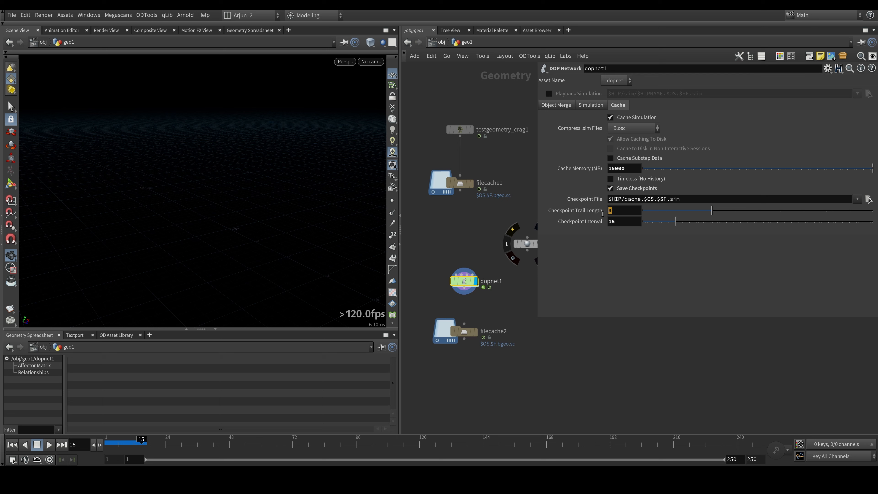
click(622, 215)
key(BackSpace)
text(5)
key(Return)
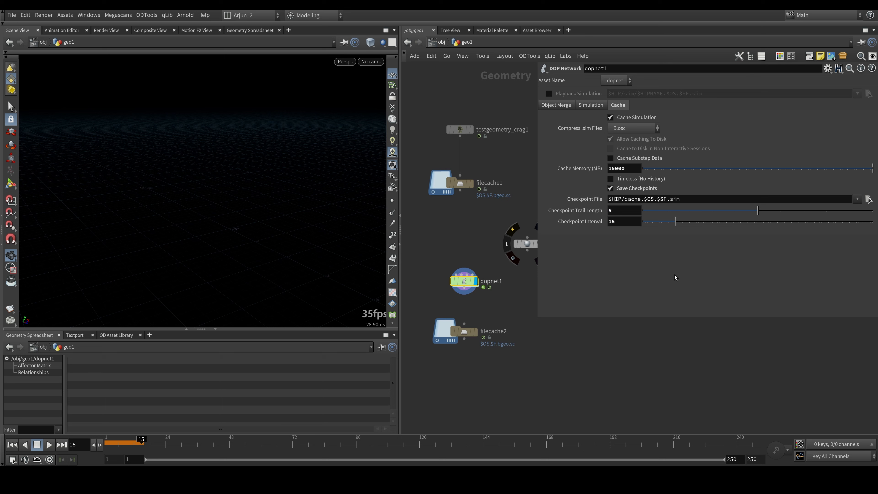
click(618, 212)
key(BackSpace)
text(3)
key(Return)
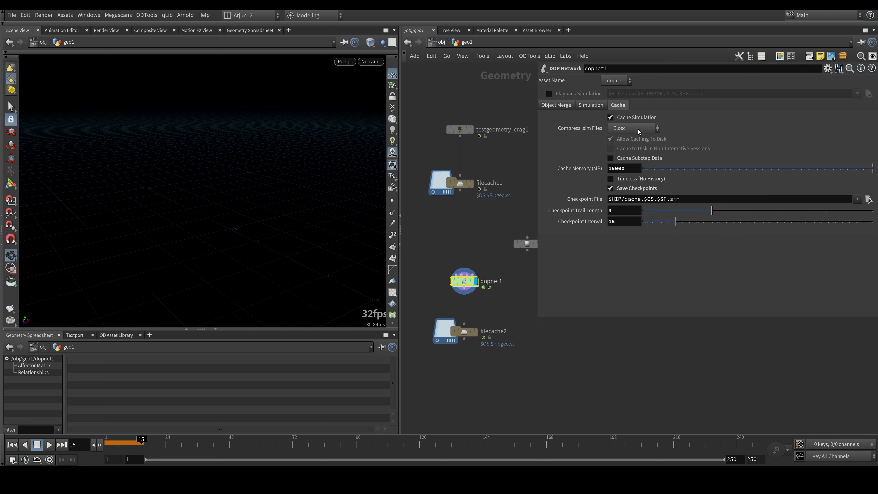
Return to frame 1 and connect dopnet1's output to filecache2's input
key(ctrl+Up)
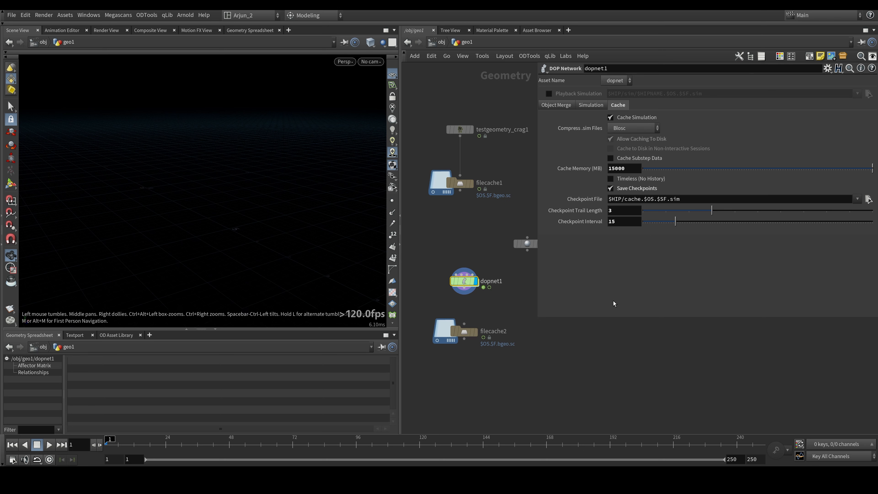
drag(495, 308, 447, 363)
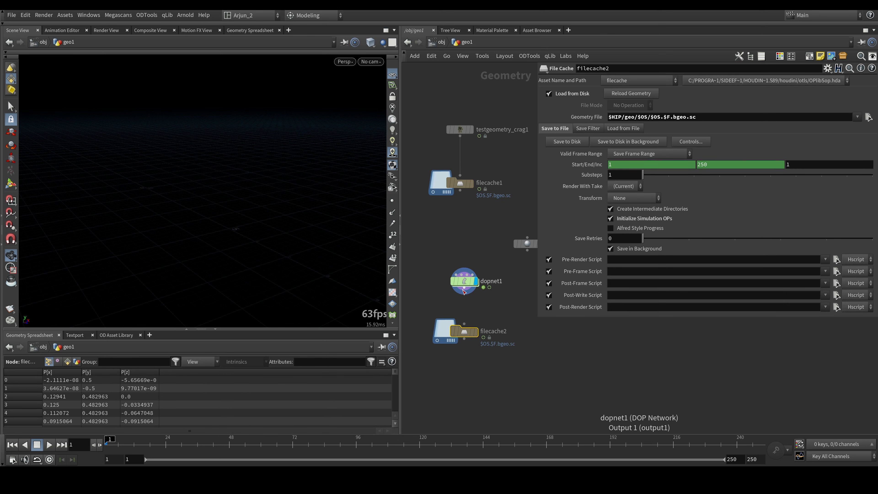
click(464, 293)
click(464, 324)
drag(495, 315, 448, 365)
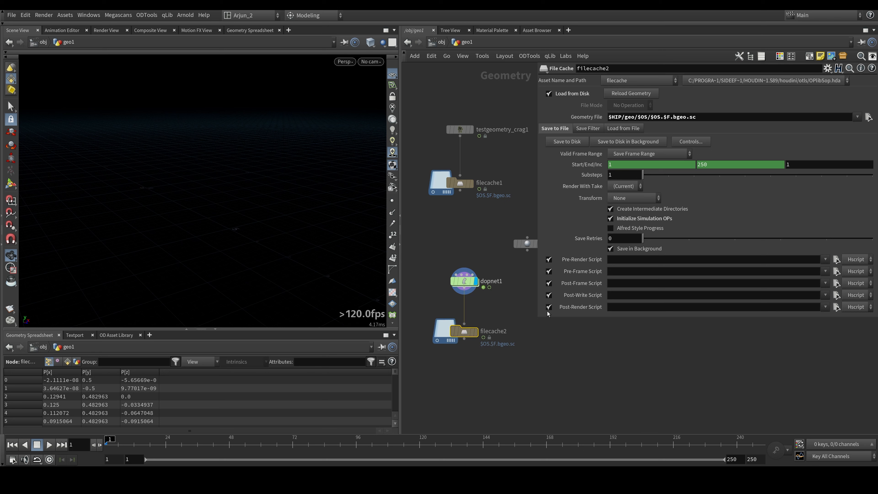
Examine the bgeo.sc extension in filecache2's Geometry File path and display filecache2 in the viewport
click(672, 119)
drag(673, 119, 702, 120)
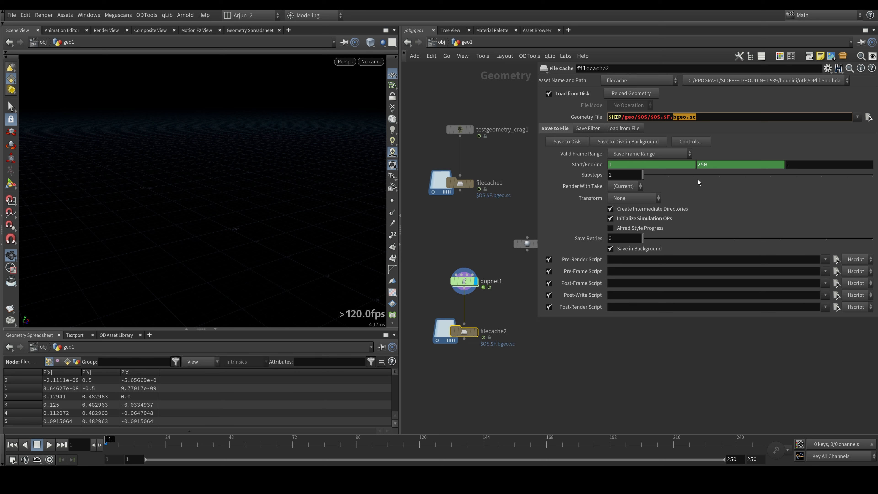
click(676, 346)
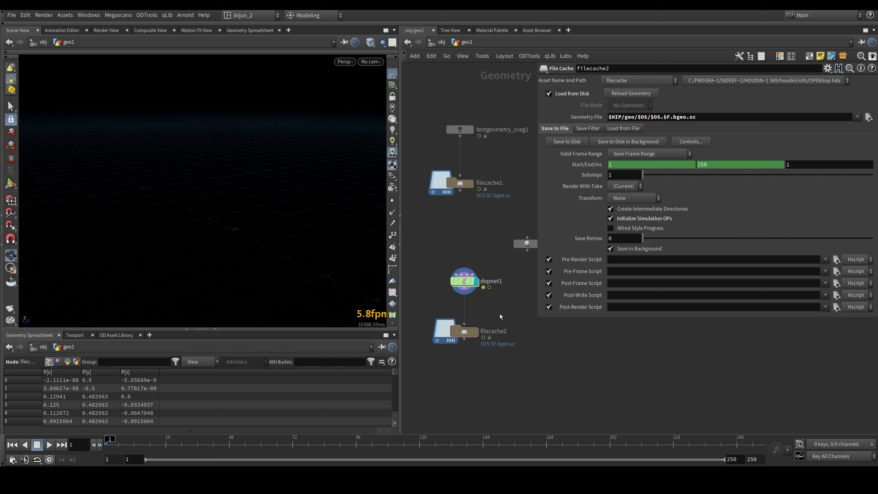
click(476, 332)
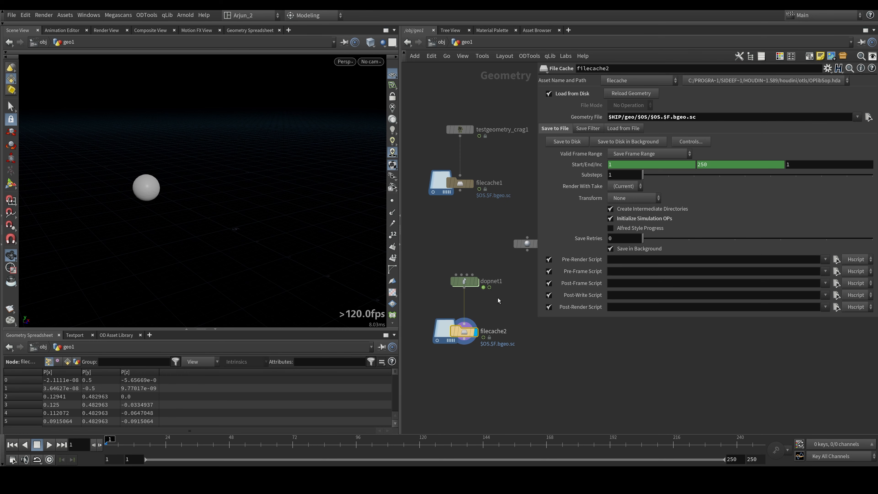
Compare dopnet1's Checkpoint File settings with filecache2's save parameters, keeping filecache2 displayed
click(464, 281)
double_click(672, 199)
click(690, 247)
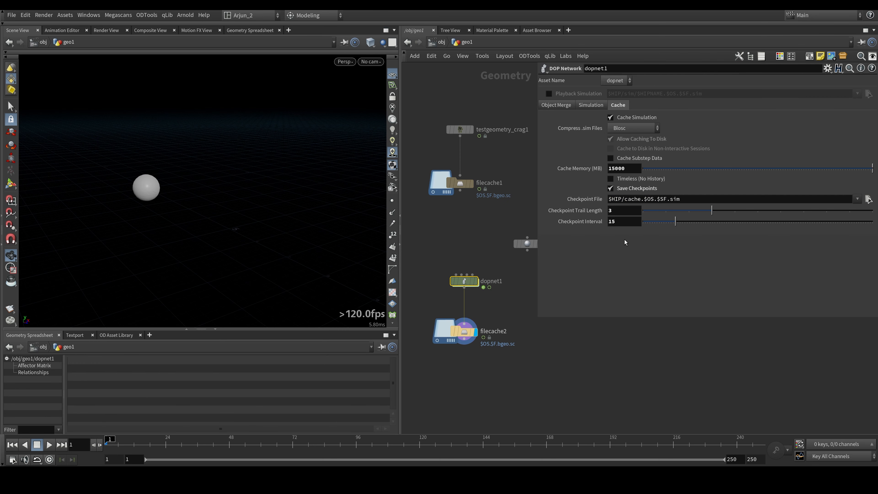
click(464, 331)
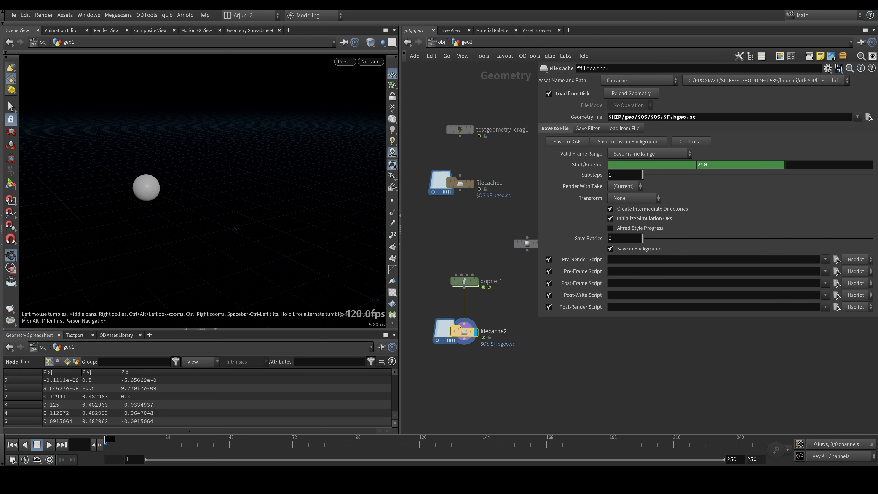
click(464, 281)
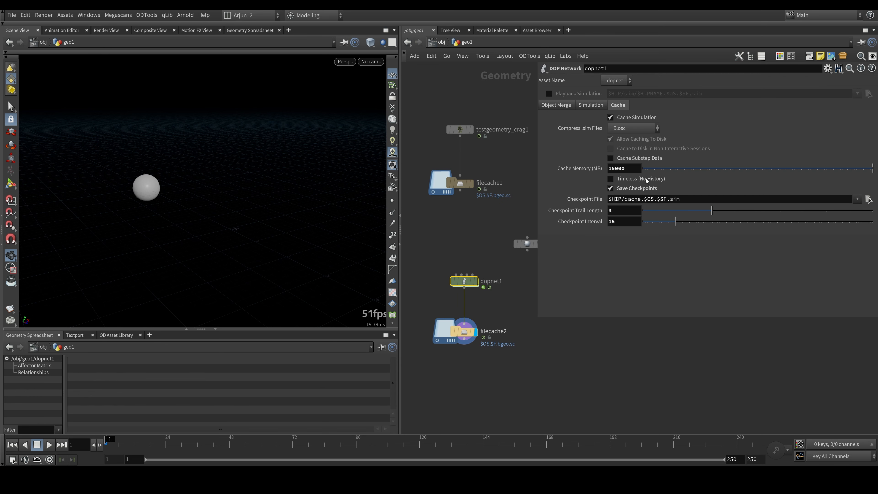
Save filecache2's frames 1 to 250 to disk and step through the timeline to frame 76
click(464, 332)
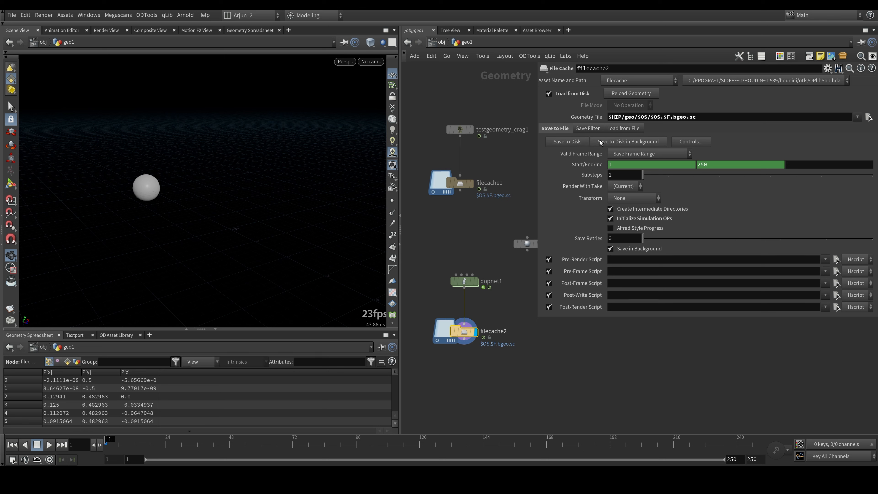
click(587, 141)
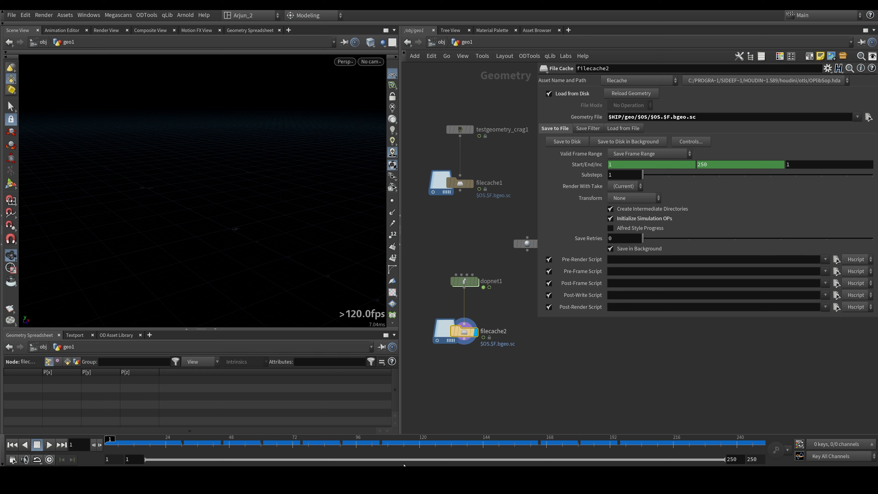
click(183, 447)
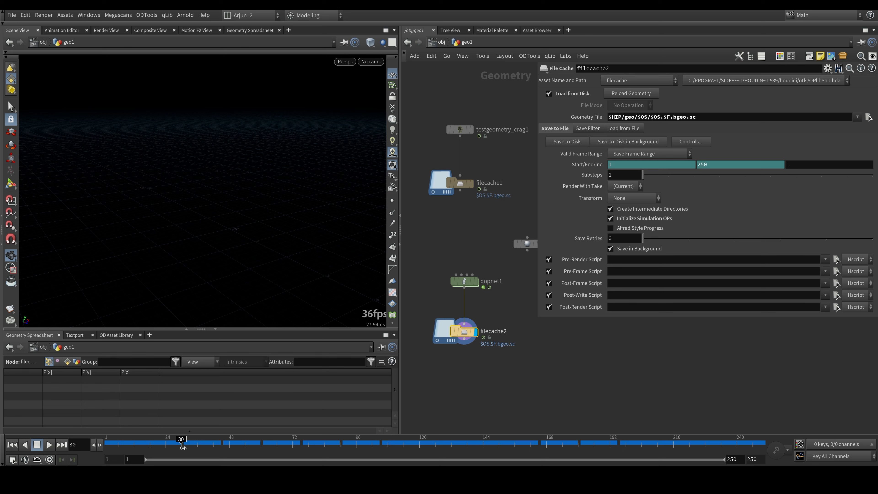
click(223, 446)
click(264, 447)
click(302, 448)
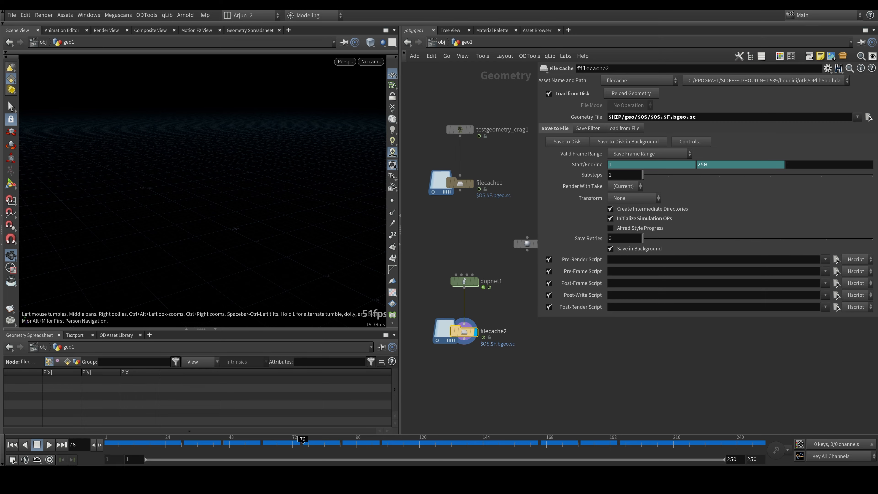
Switch to File Explorer to examine dopnet1's checkpoint .sim files in The Chase folder, and return to Houdini
key(alt+Tab)
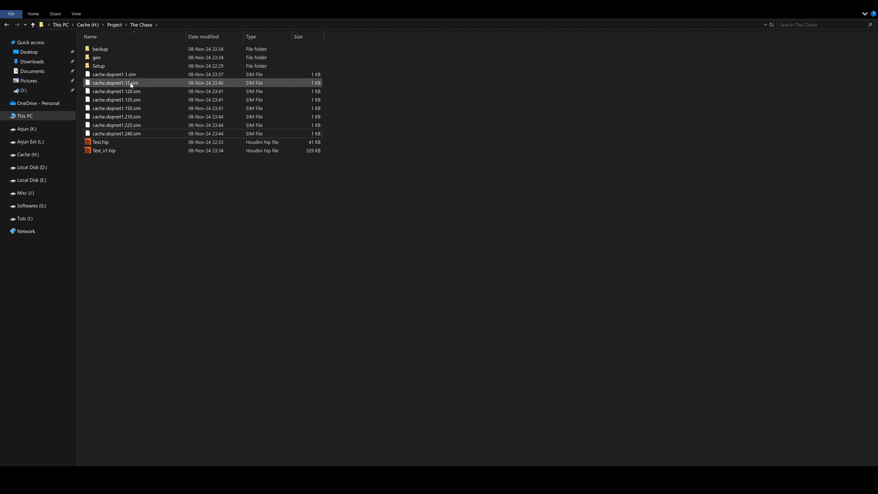
click(134, 91)
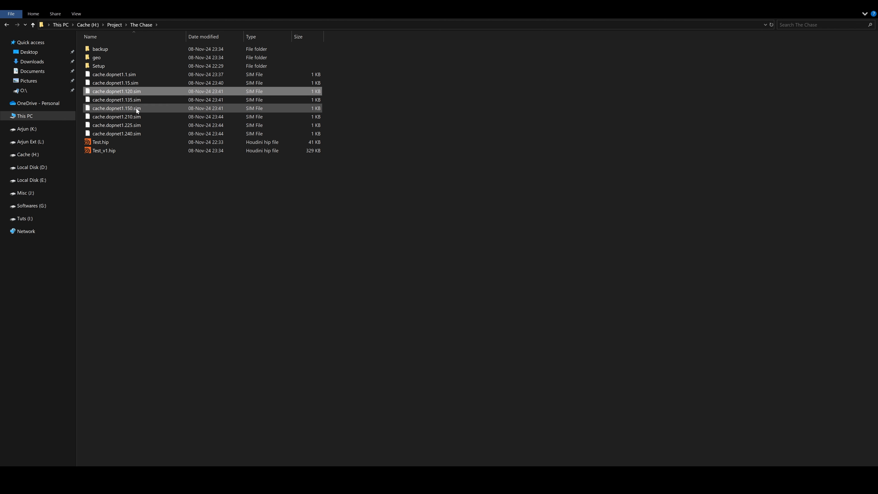
click(137, 100)
click(139, 117)
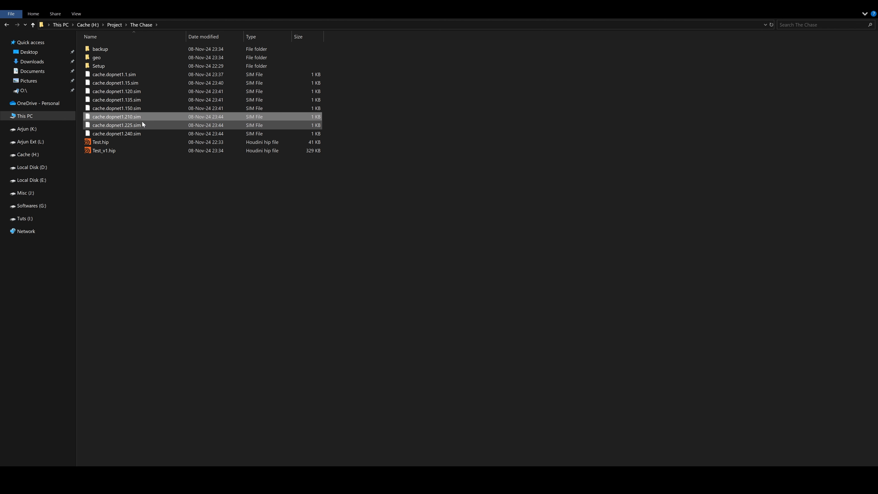
click(145, 180)
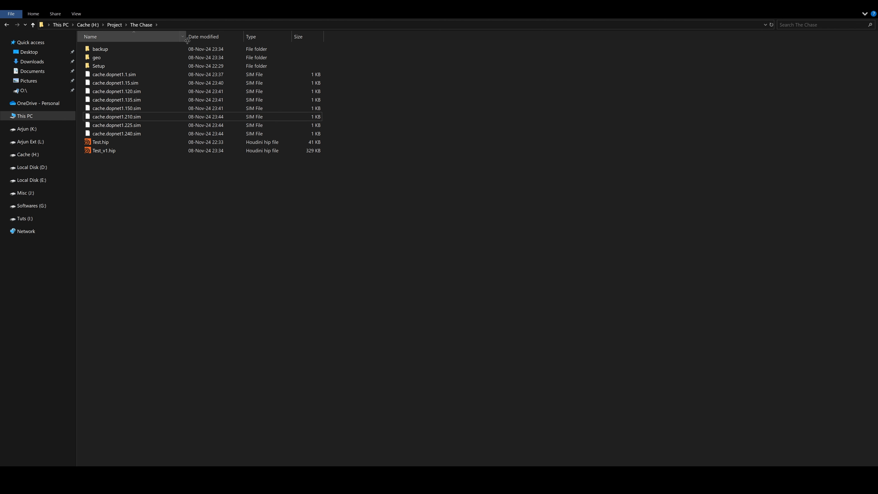
key(alt+Tab)
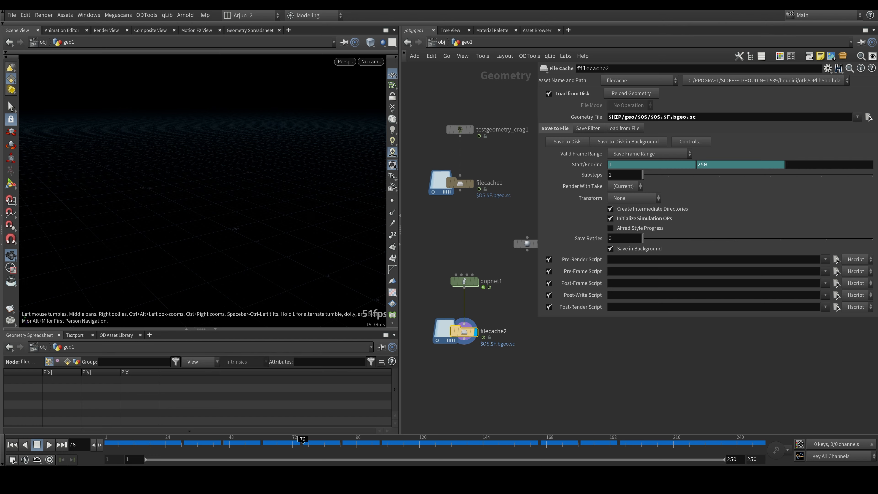
Set dopnet1's Checkpoint Trail Length to 5
click(465, 281)
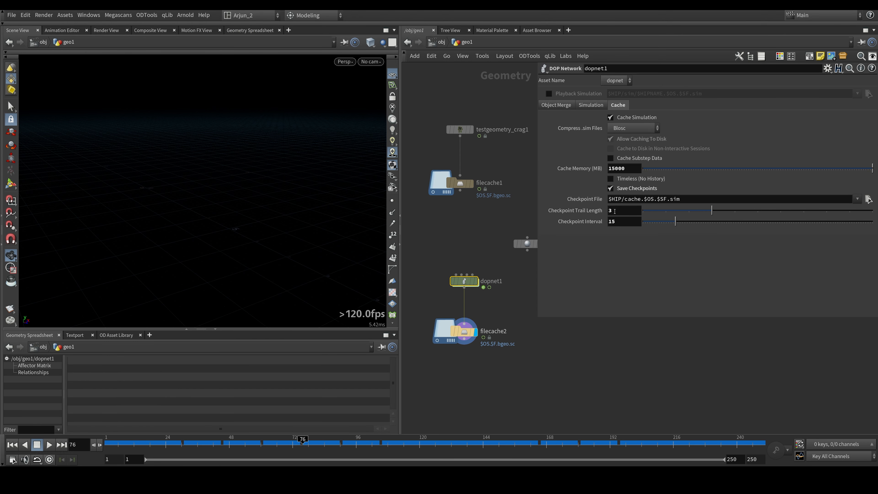
double_click(618, 211)
text(5)
key(Return)
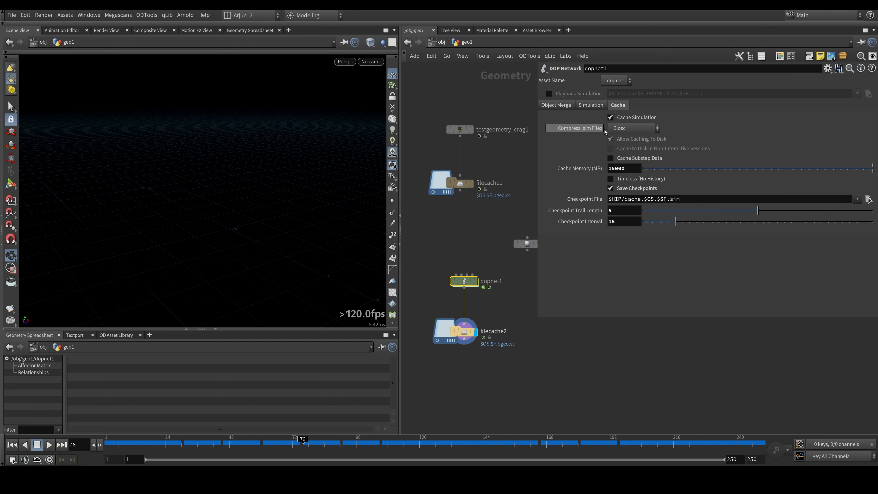
Select filecache2, examine the checkpoint .sim files in The Chase folder in File Explorer, and return to Houdini
drag(499, 314, 438, 357)
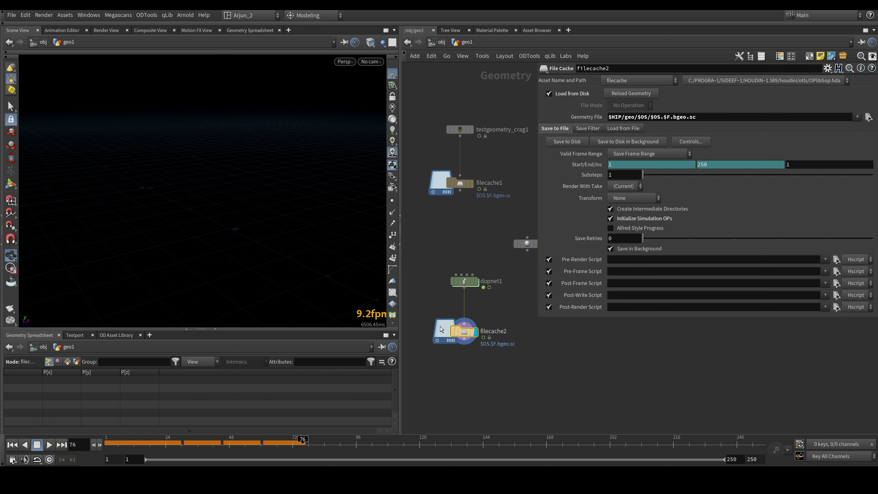
key(alt+Tab)
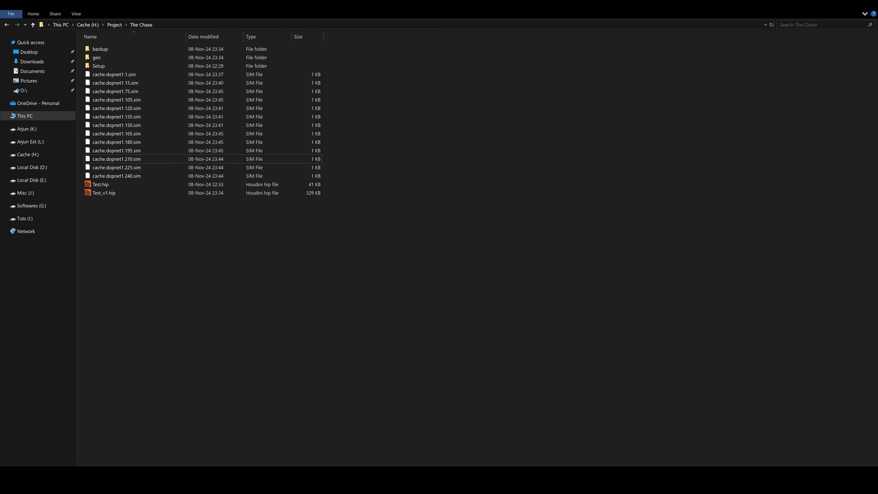
key(alt+Tab)
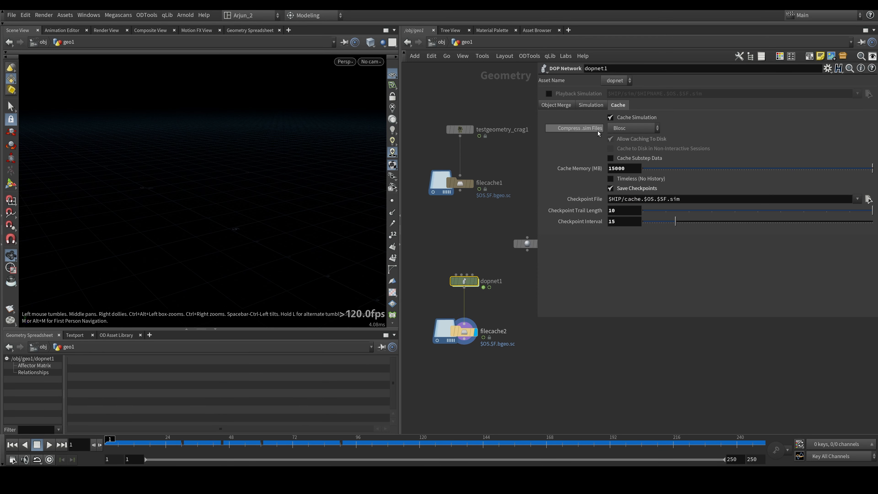
Enable Playback Simulation on dopnet1, disable it again, and select filecache2
click(549, 94)
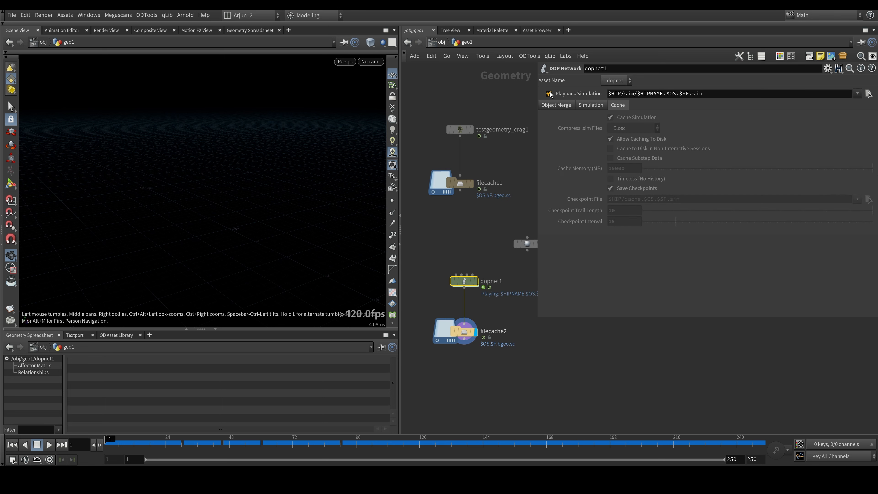
click(549, 94)
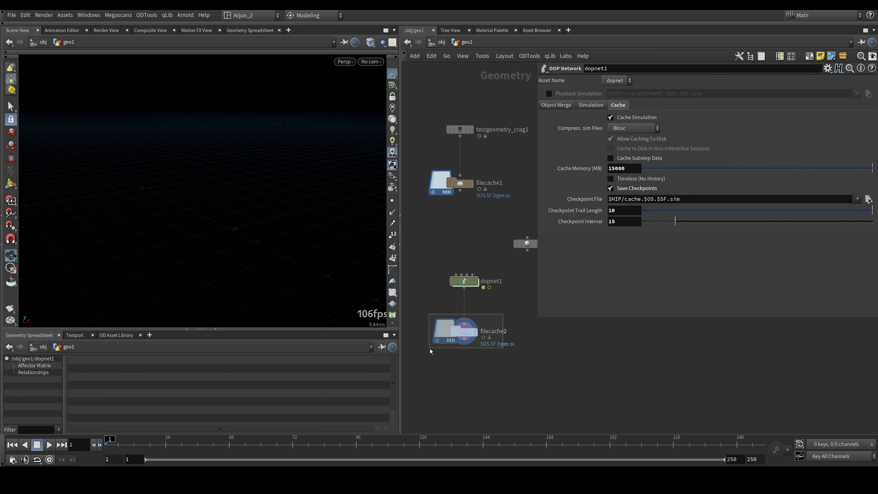
click(438, 343)
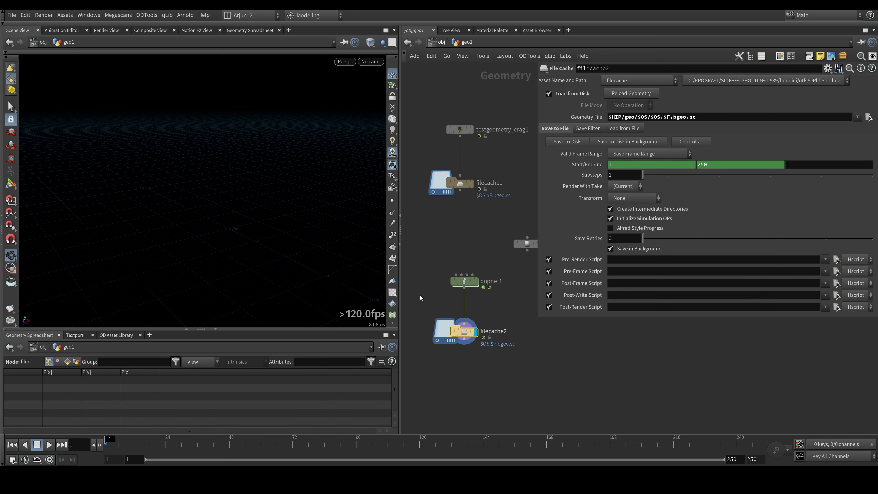
Review dopnet1's checkpoint settings and reselect filecache2
mouse_move(457, 329)
click(464, 280)
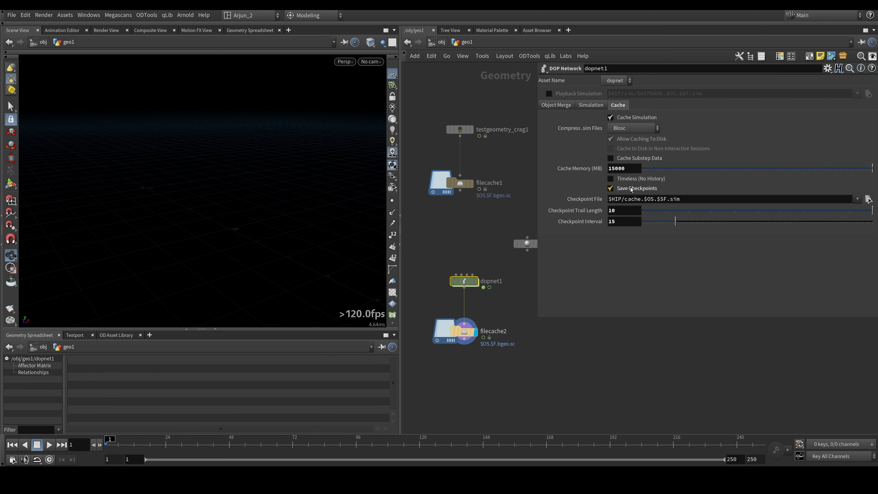
click(464, 331)
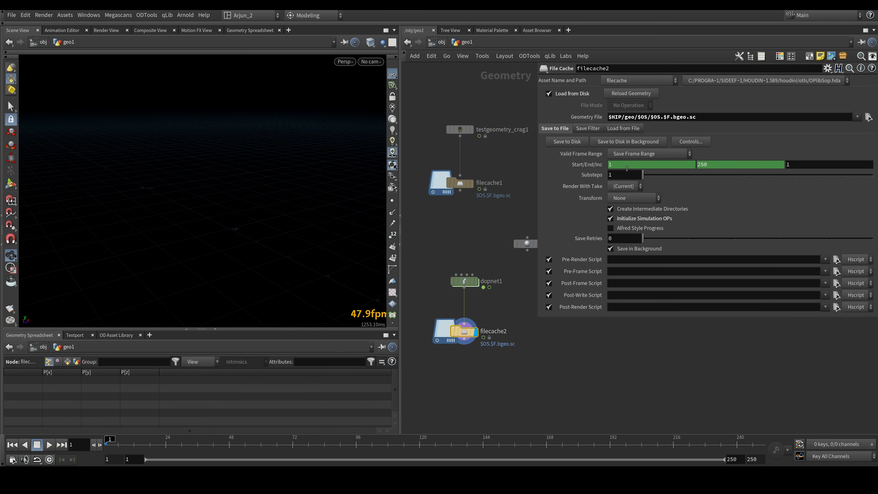
Remove the channels from filecache2's Start/End/Inc values and set the start frame to 105
right_click(594, 167)
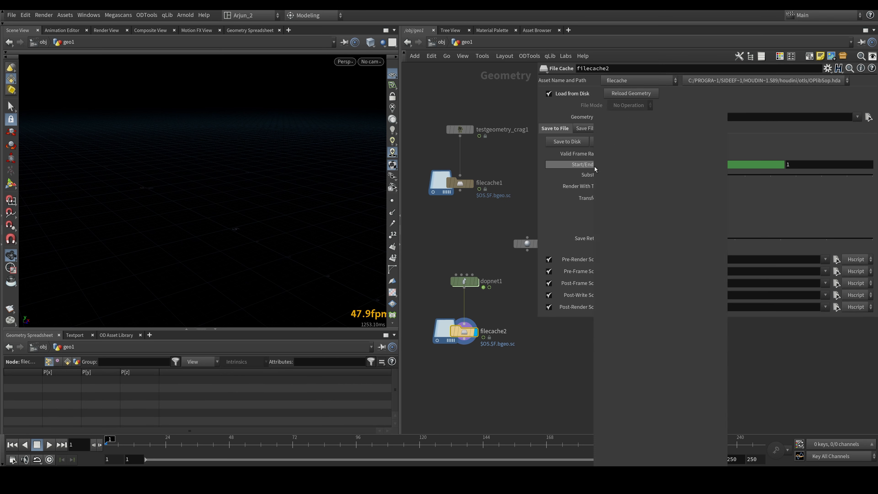
click(619, 277)
click(626, 165)
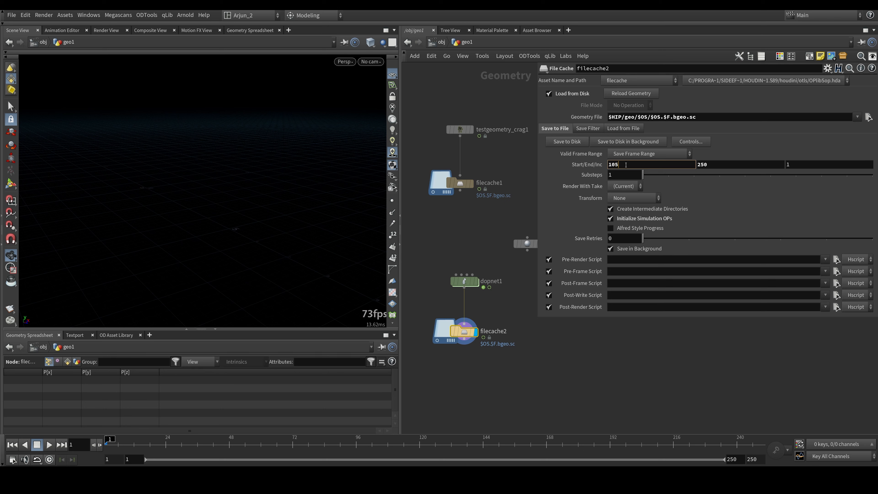
key(Return)
Save filecache2's frame range to disk and move the timeline to frame 250
click(582, 143)
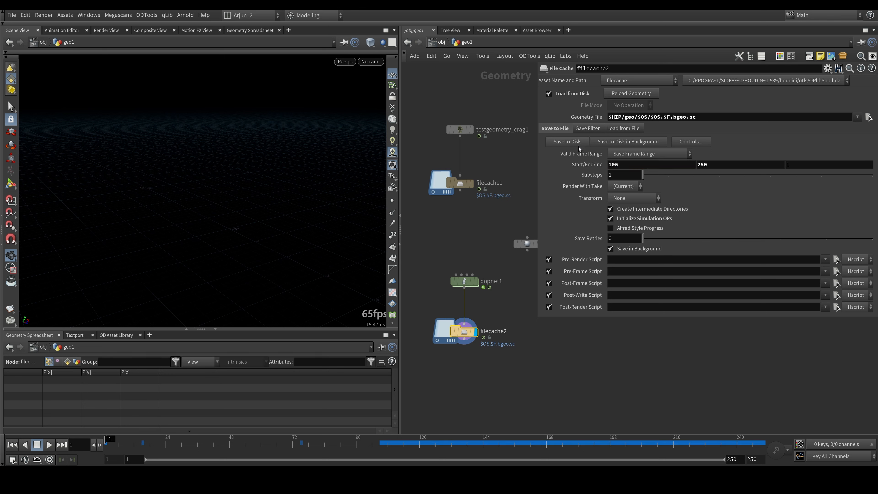
click(358, 446)
drag(365, 458, 383, 458)
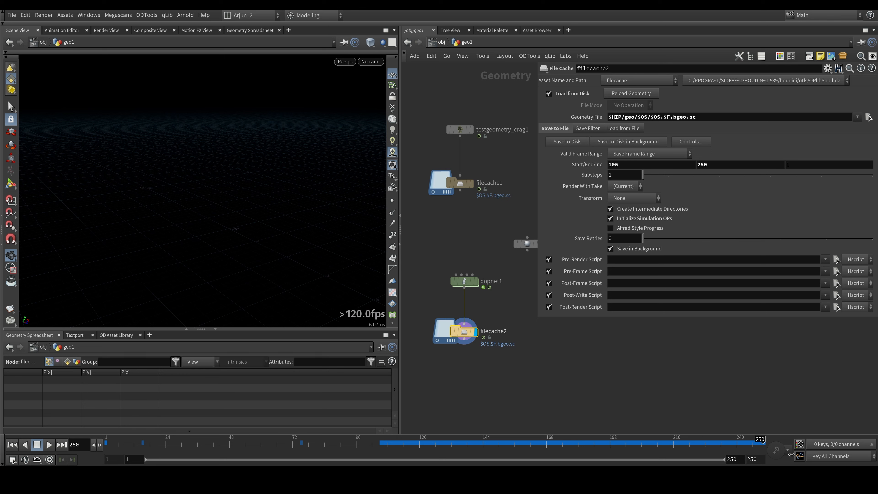
Set filecache2's start frame to 115 and inspect the cached range from frame 105 on the timeline
click(630, 167)
text(115)
key(Return)
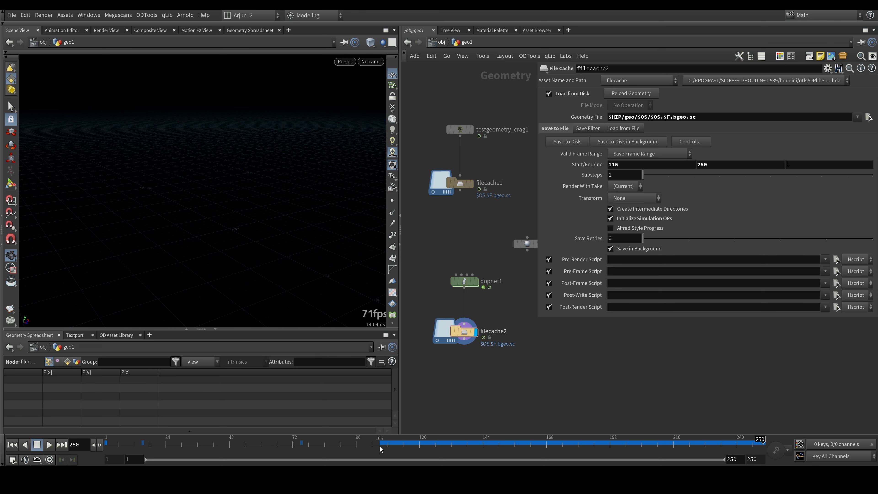
drag(381, 447, 792, 429)
click(578, 374)
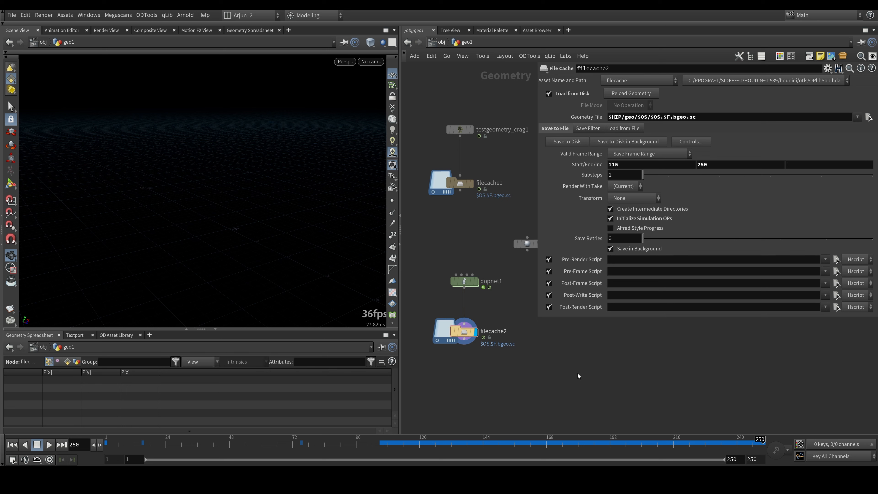